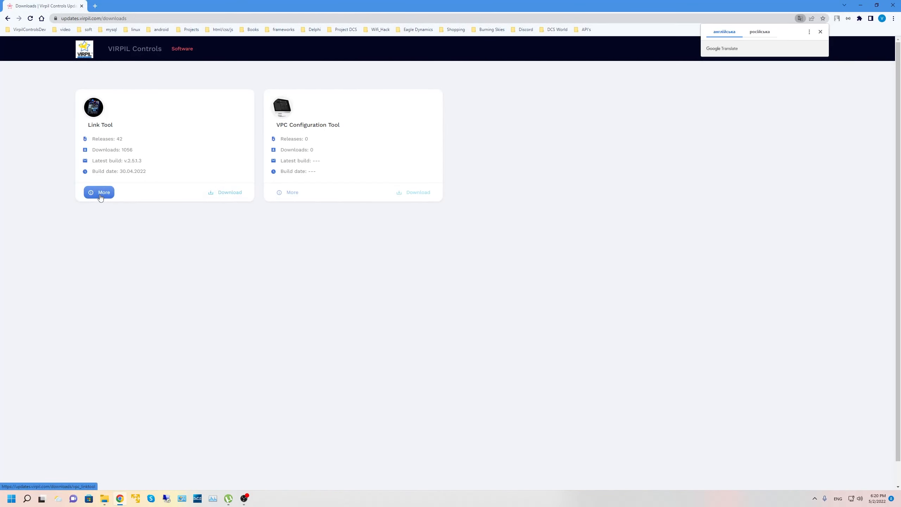
Open the Link Tool release list and download the installer for stable version 2.5.1.3 to the Downloads folder.
click(100, 196)
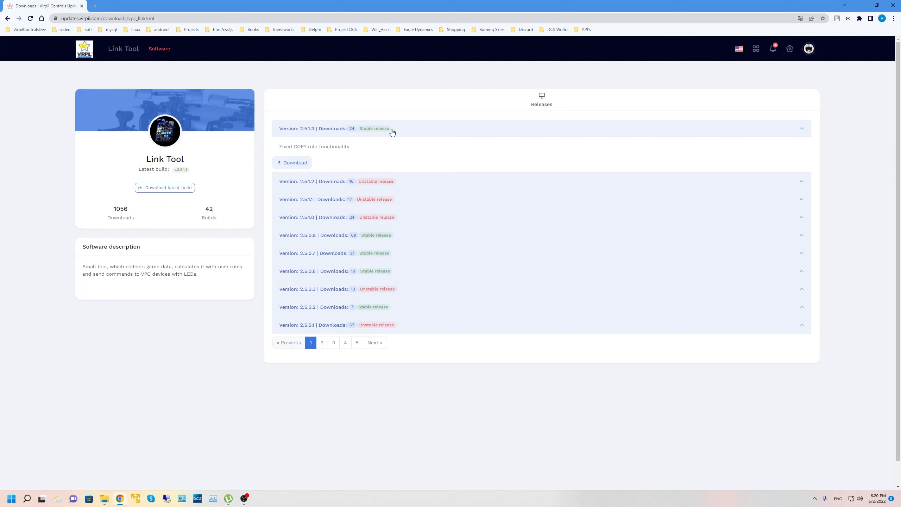
click(355, 129)
click(368, 127)
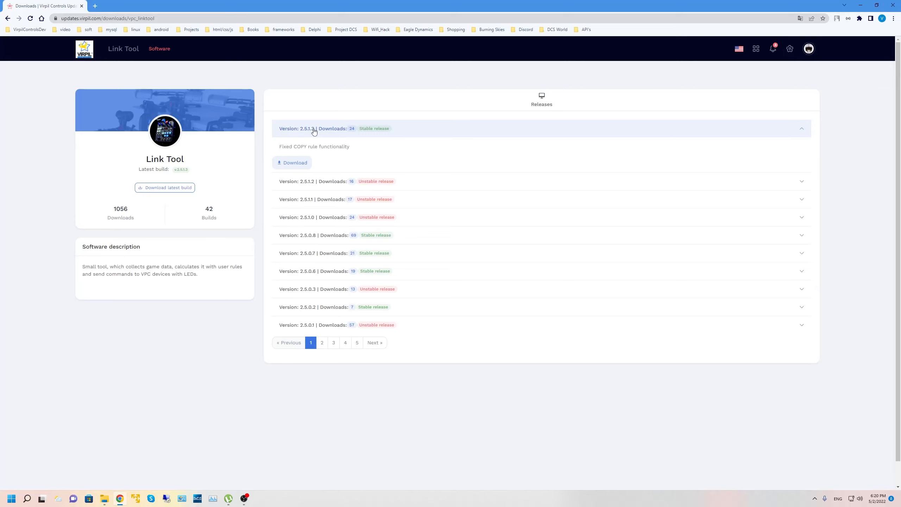
click(294, 164)
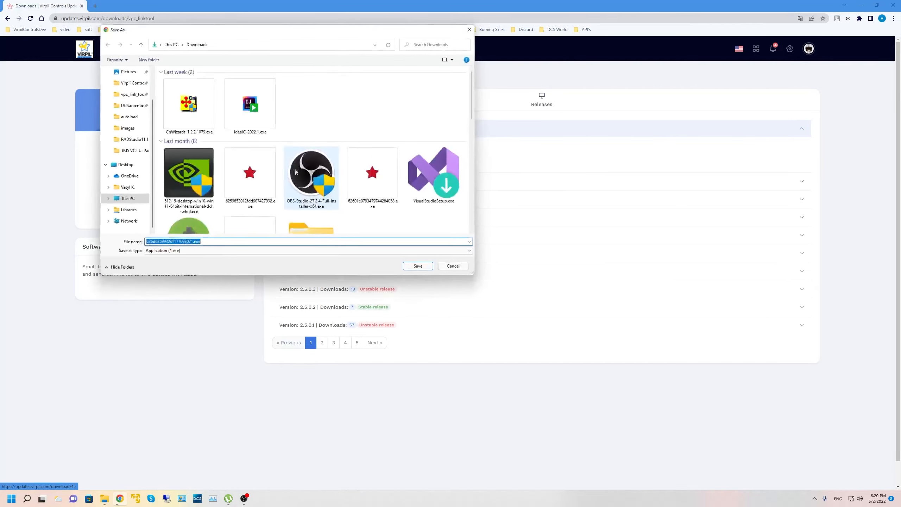
click(418, 265)
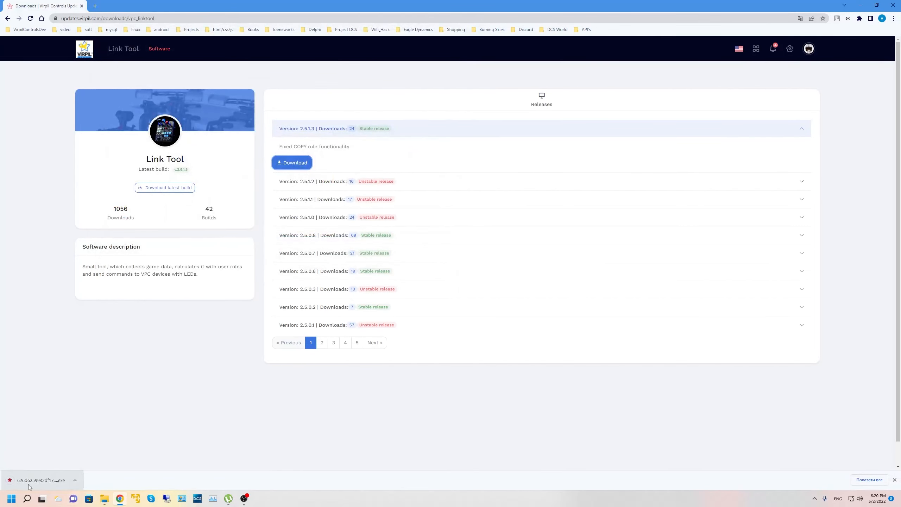
Run the downloaded installer, install VPC Link Tool into C:\VPC Link Tool, and launch it on finishing.
click(29, 483)
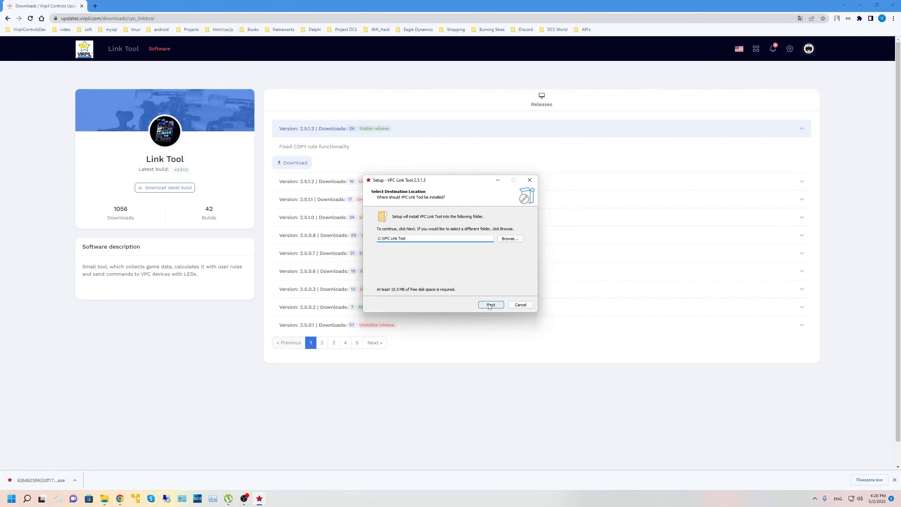
click(490, 304)
click(480, 281)
click(491, 305)
click(491, 304)
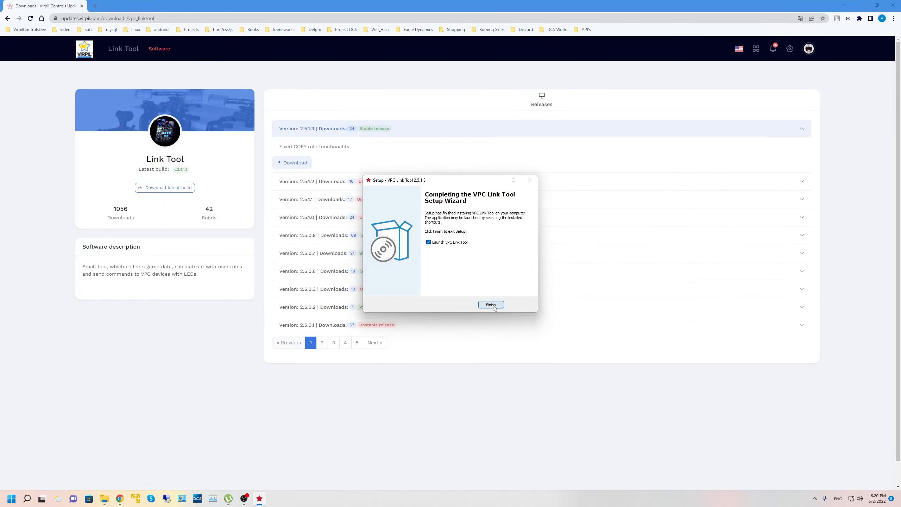
click(492, 306)
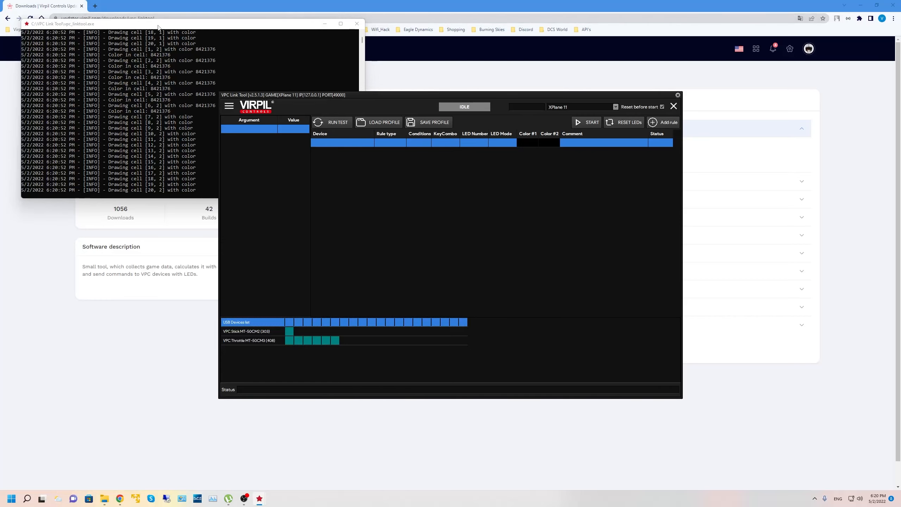
Move the debug console window aside to view its log and bring the Link Tool window back to the front.
drag(157, 27, 195, 99)
drag(133, 100, 116, 55)
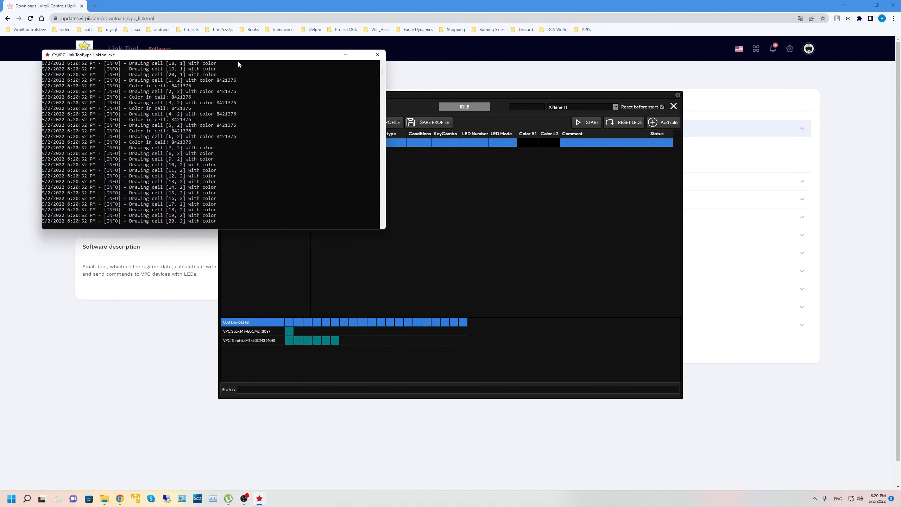
click(386, 106)
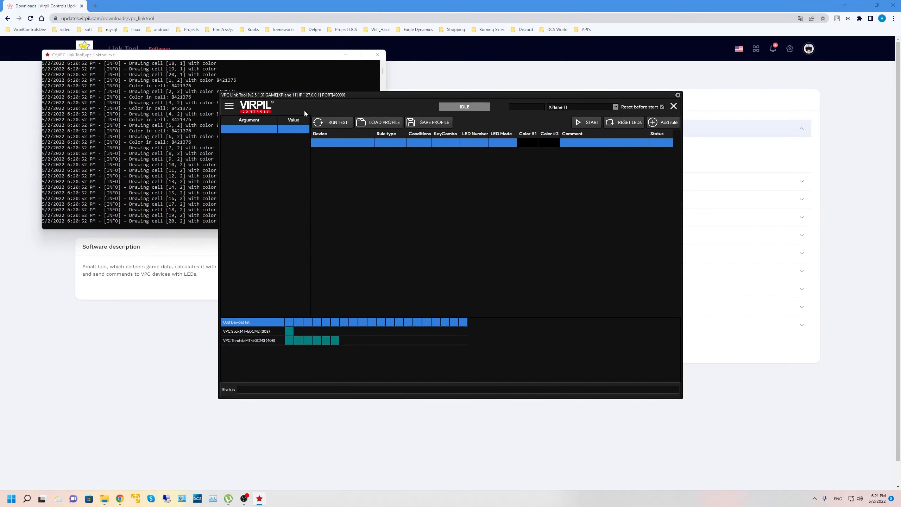
Turn off Debug mode in the Link Tool options, close the tool, and minimize the browser.
click(229, 107)
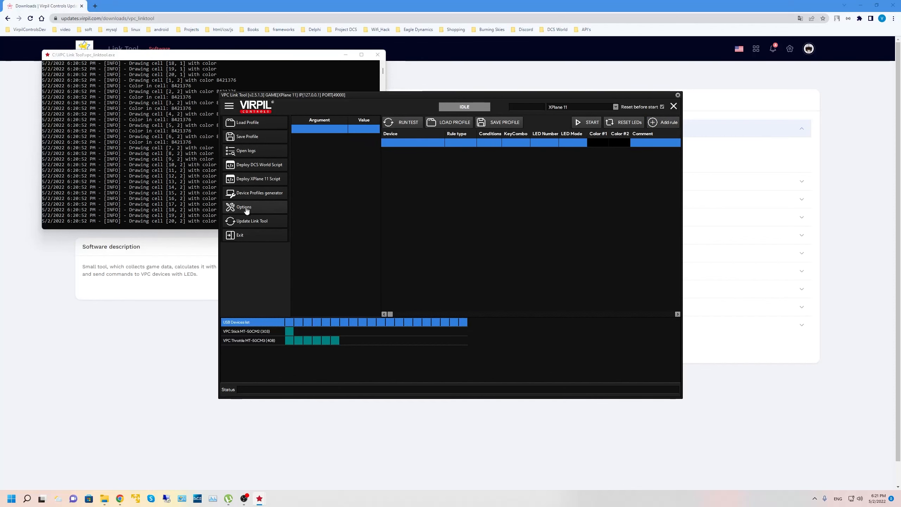
click(244, 207)
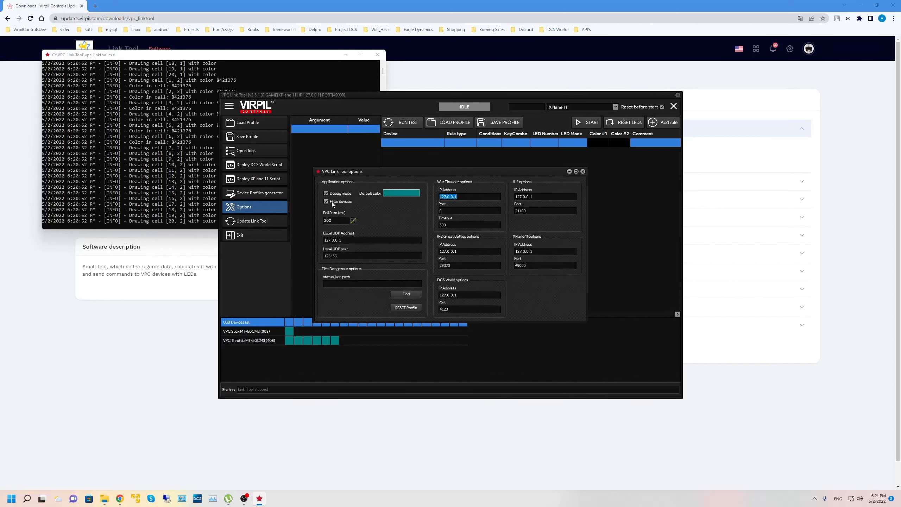
click(337, 194)
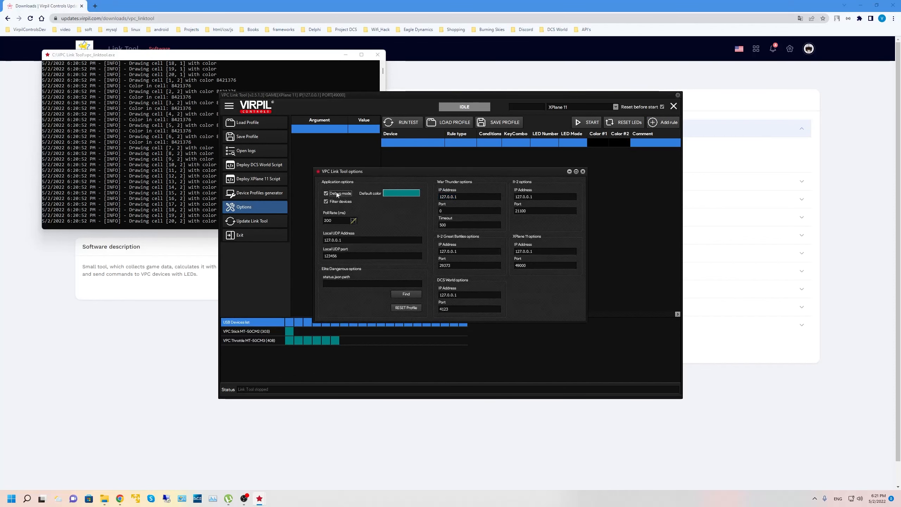
click(582, 171)
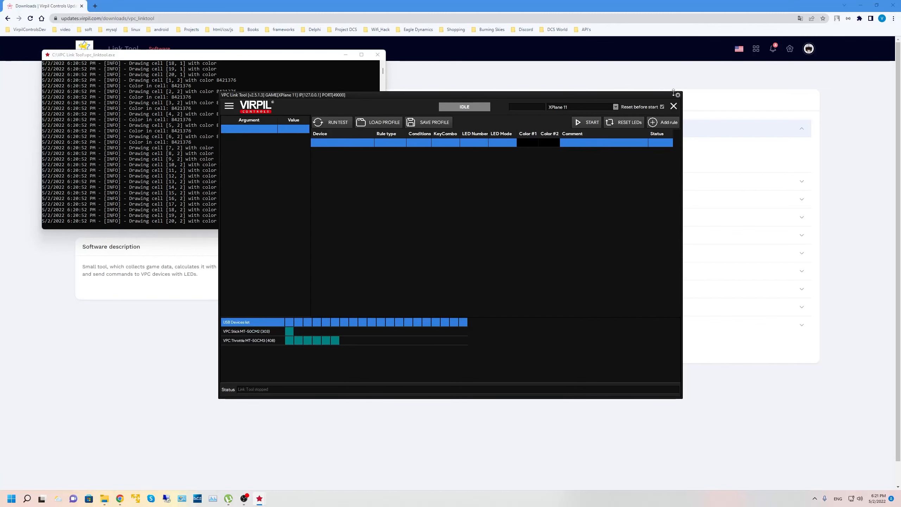
click(860, 6)
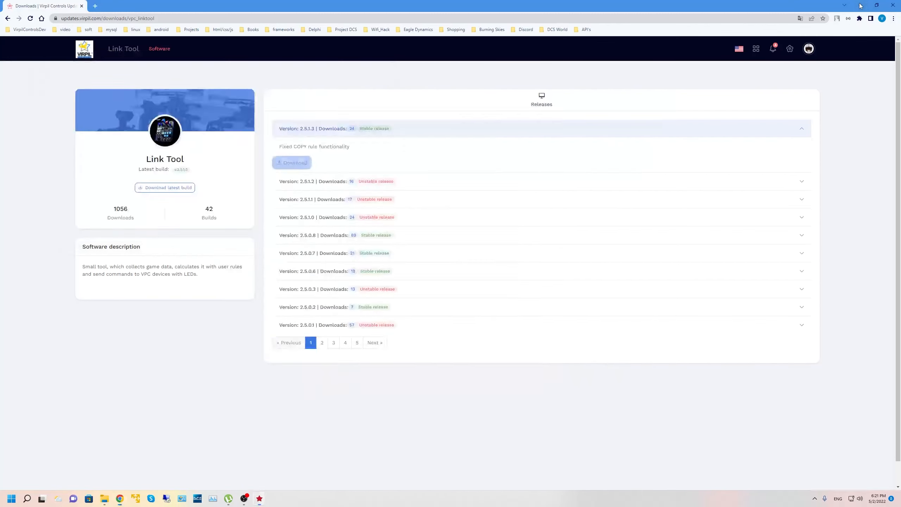
click(677, 95)
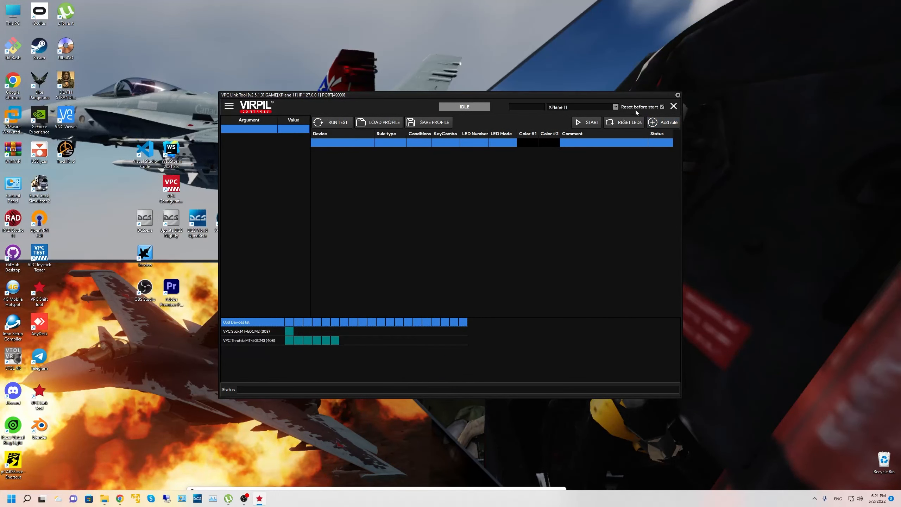
Deploy the DCS World script to the Saved Games\DCS.openbeta\Scripts folder, allowing creation of the Hooks folder.
click(229, 107)
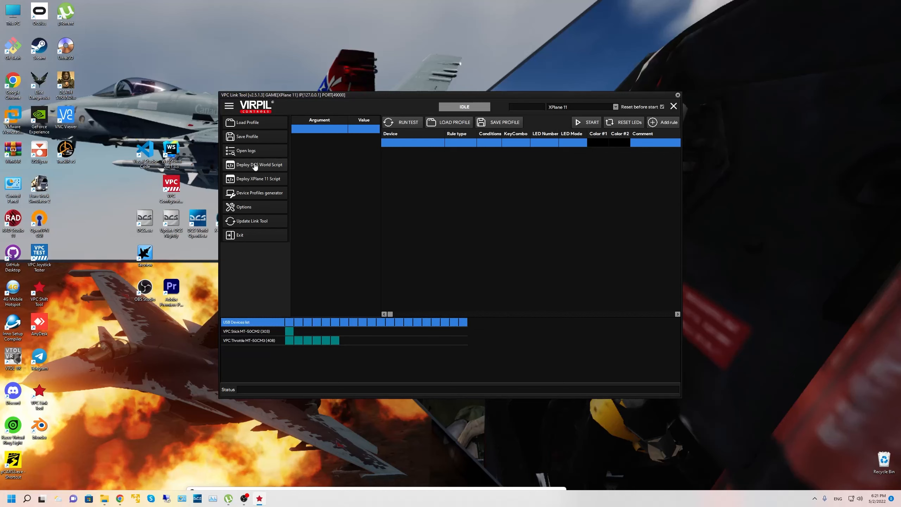
click(230, 108)
click(230, 107)
click(257, 167)
click(269, 164)
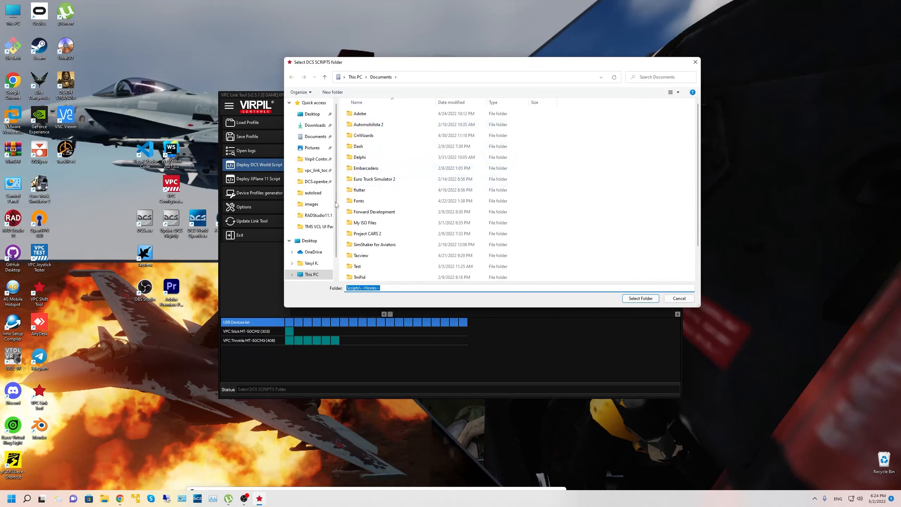
click(316, 182)
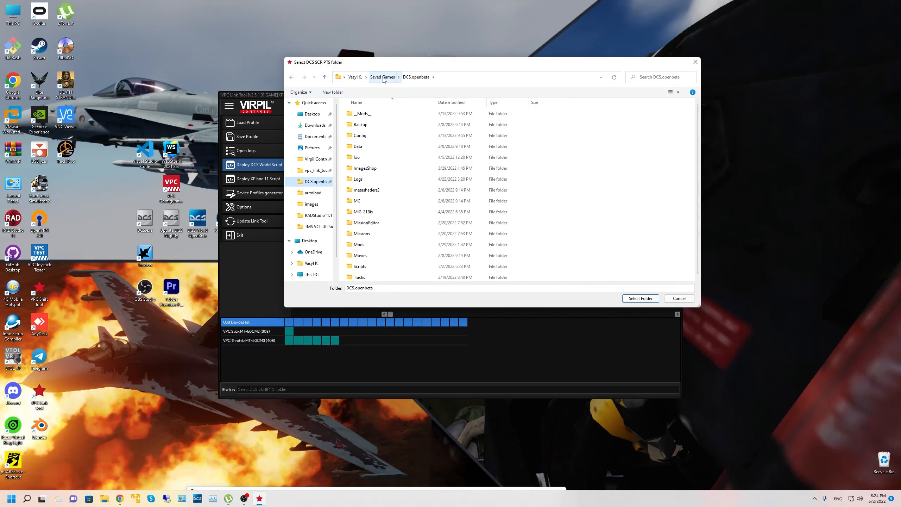
double_click(360, 266)
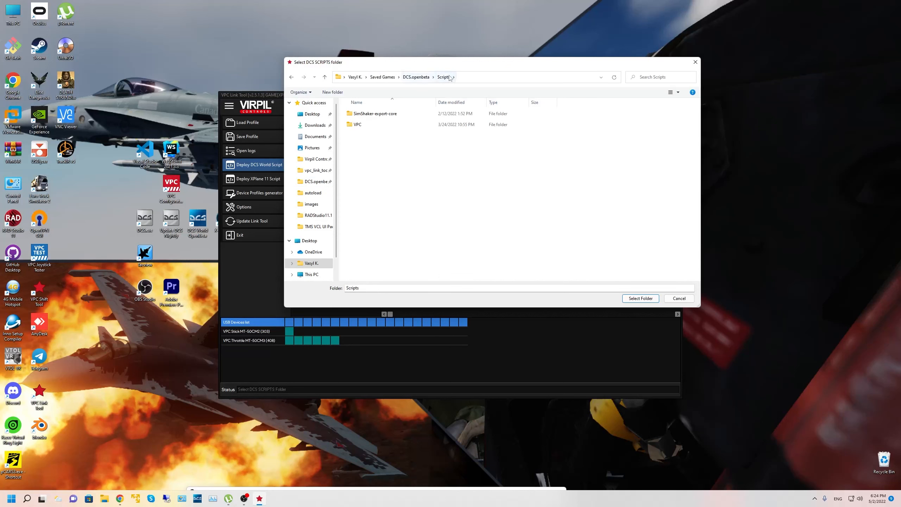
click(641, 298)
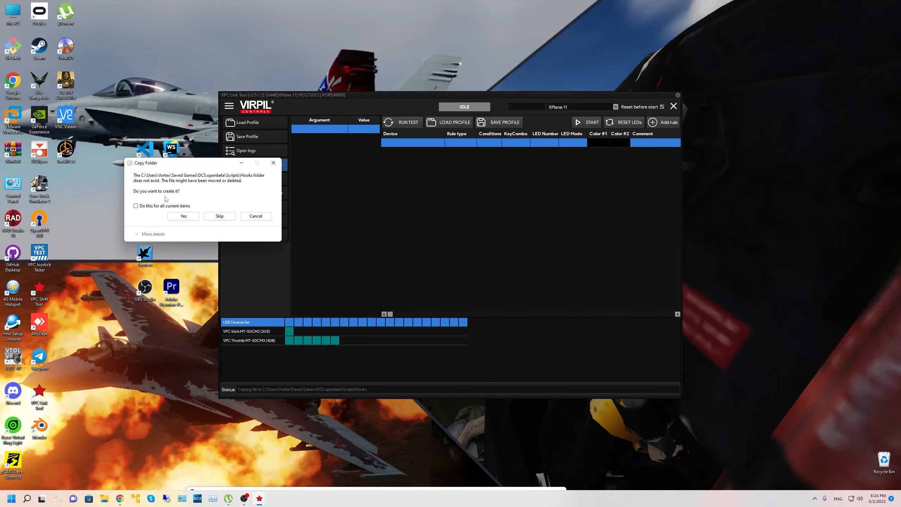
click(188, 216)
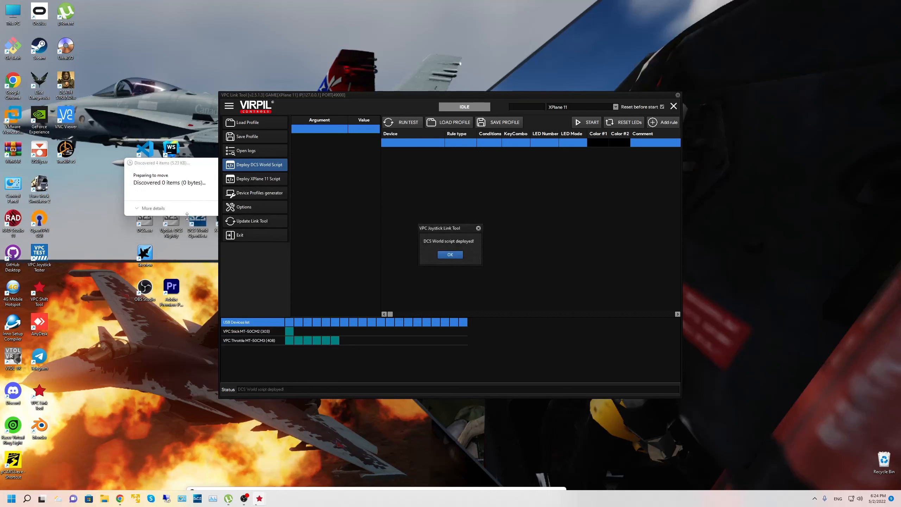
click(450, 256)
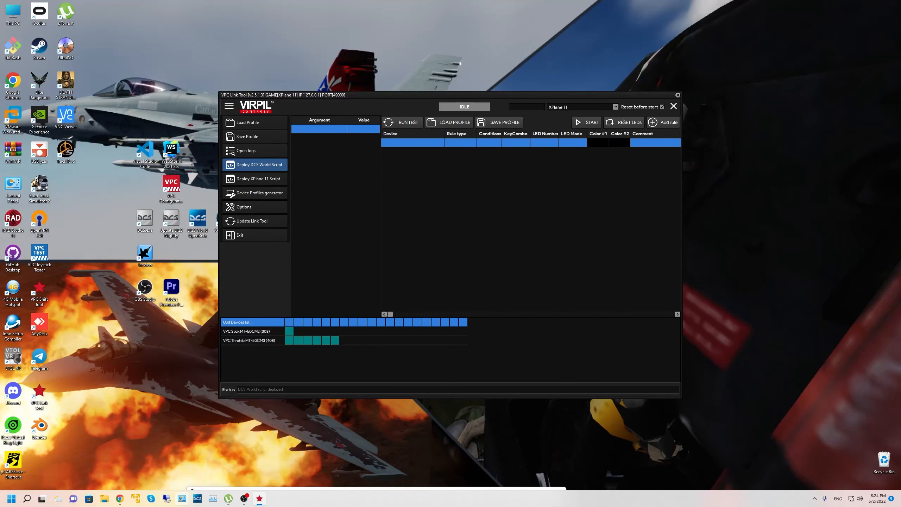
Browse to DCS.openbeta\Scripts\Hooks in File Explorer and check the deployed script files.
click(104, 498)
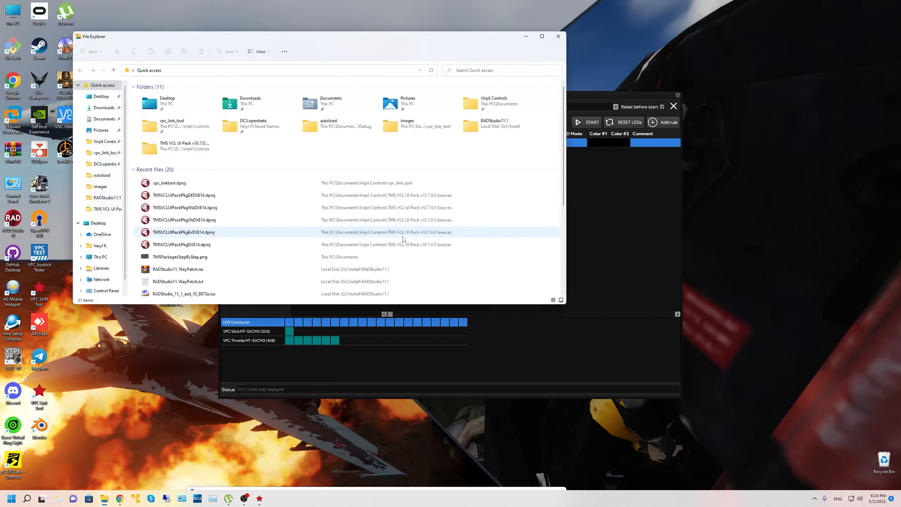
click(104, 164)
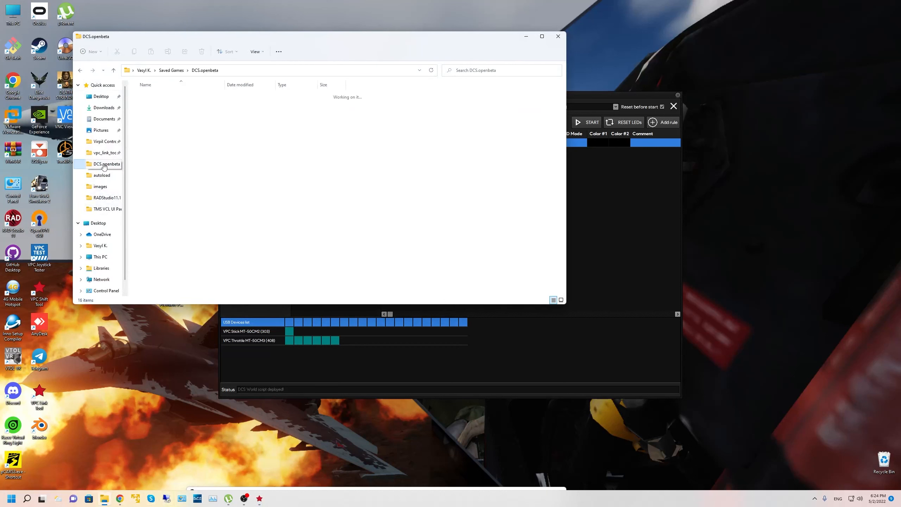
double_click(150, 249)
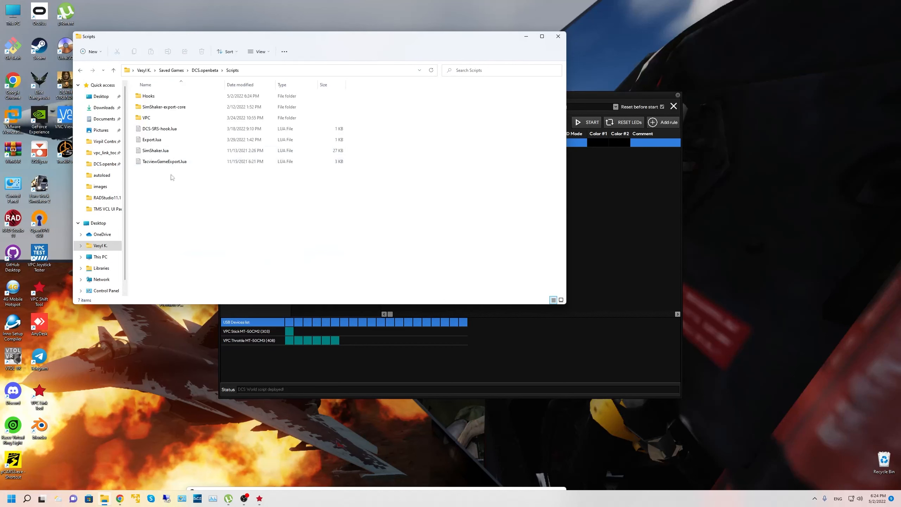
double_click(157, 99)
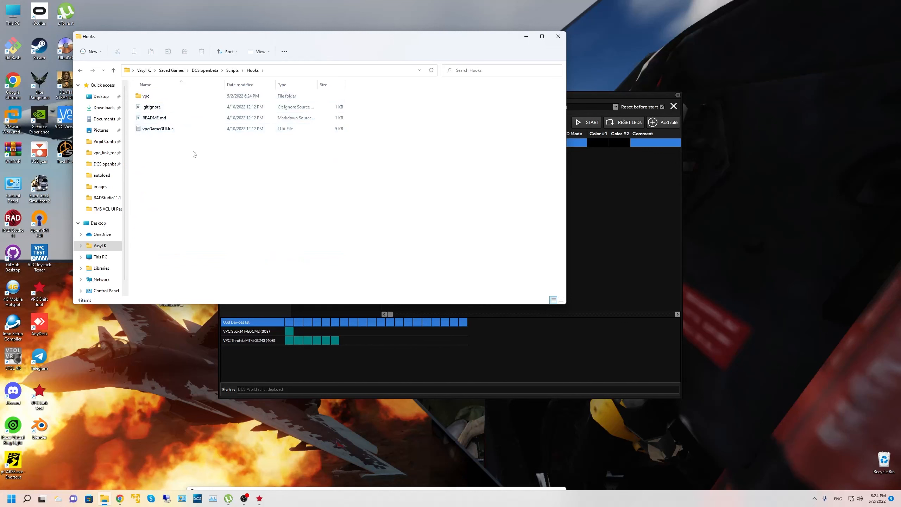
drag(202, 169, 145, 81)
click(184, 165)
drag(179, 164, 148, 81)
click(167, 156)
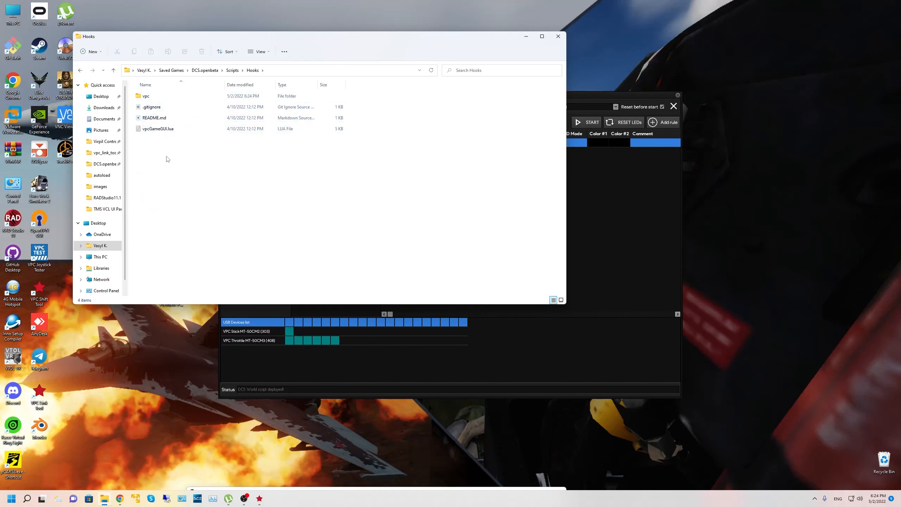
Open vpcGameGUI.lua from the Hooks folder in Visual Studio Code.
click(163, 131)
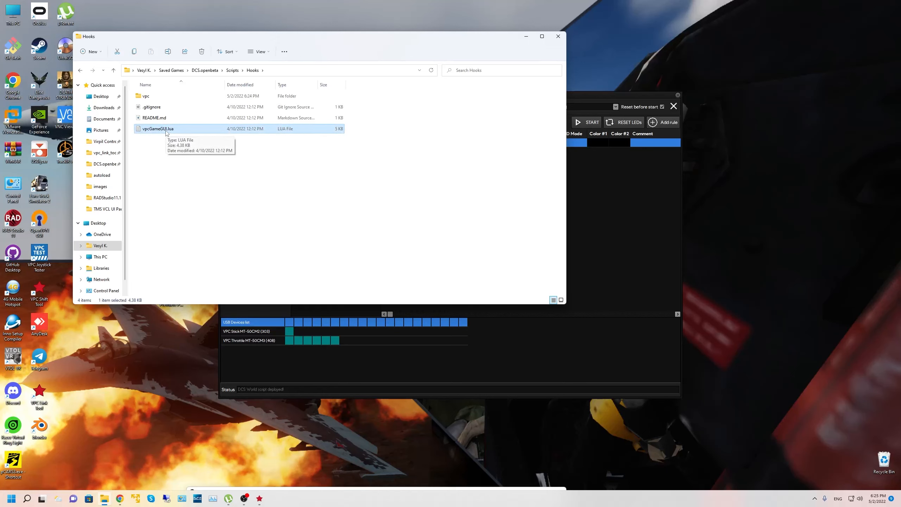
right_click(166, 132)
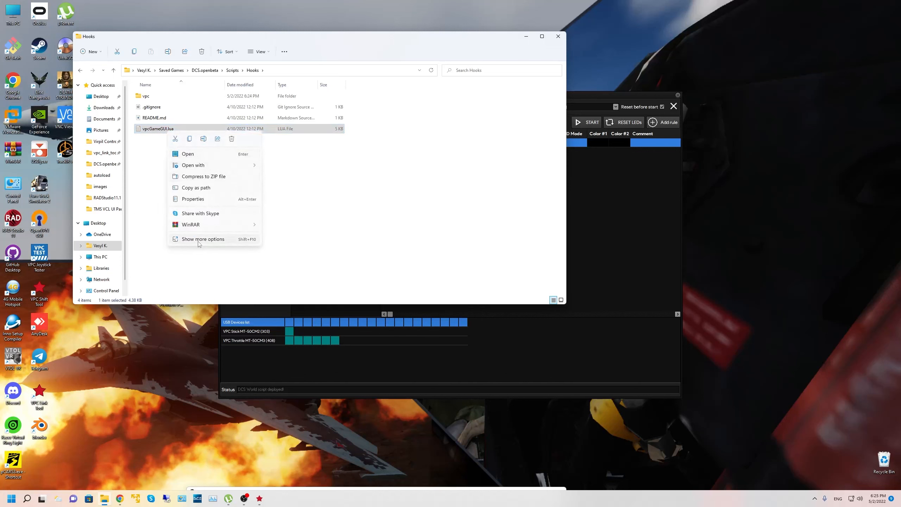
mouse_move(202, 169)
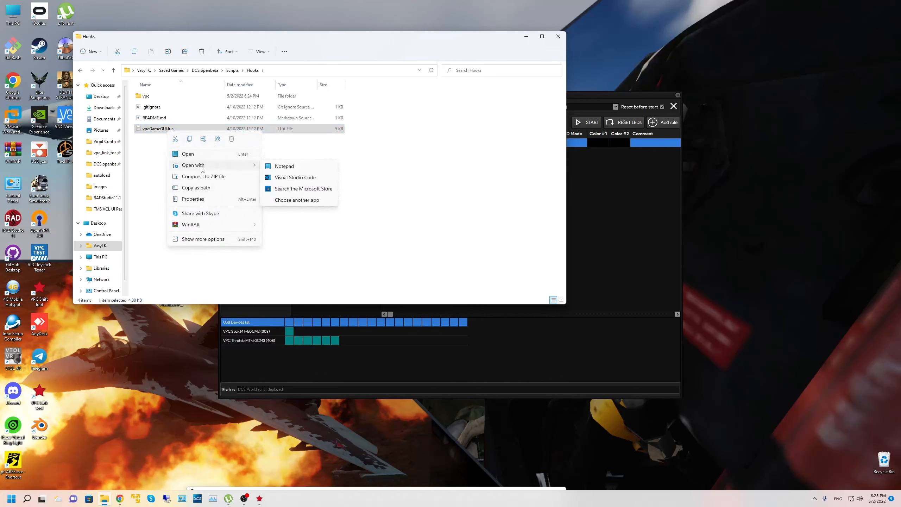
click(280, 179)
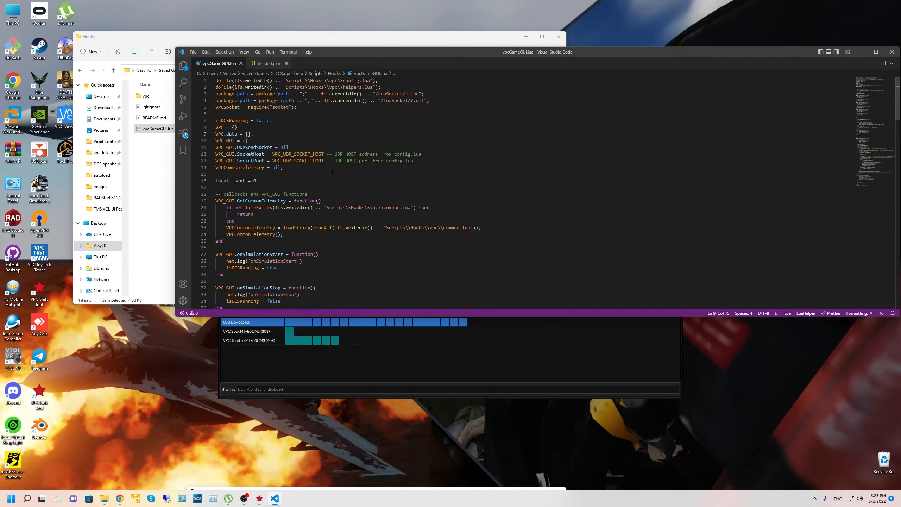
Examine the UDP socket host and port assignments in vpcGameGUI.lua and the rest of the script to its end.
double_click(321, 154)
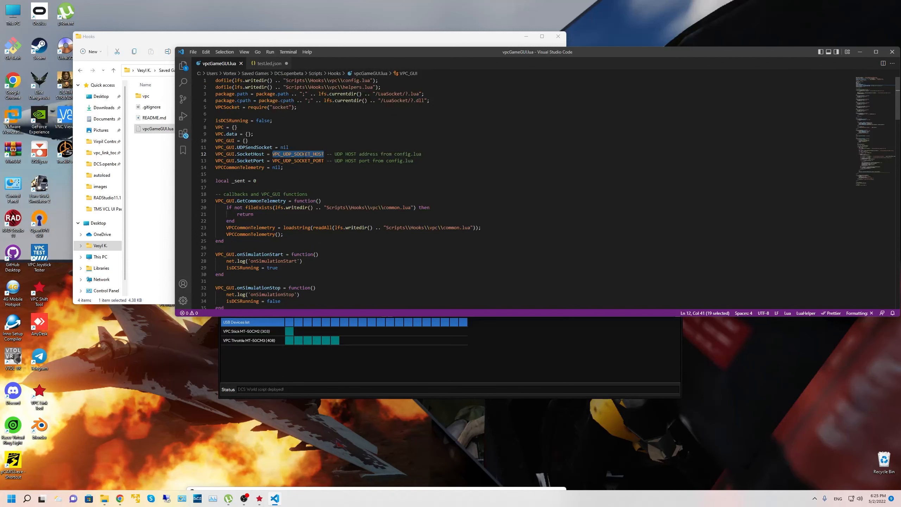
mouse_move(309, 154)
drag(324, 161, 275, 153)
click(313, 167)
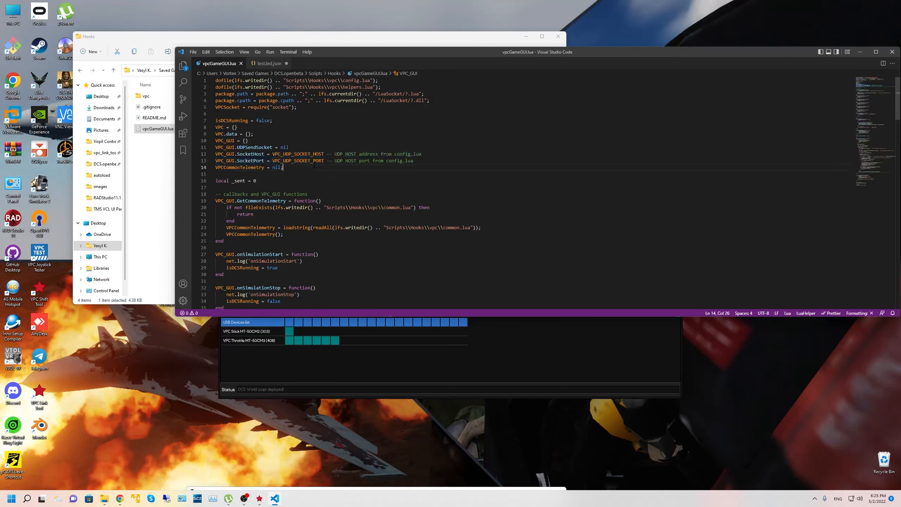
scroll(313, 167, down, 15)
scroll(313, 167, down, 20)
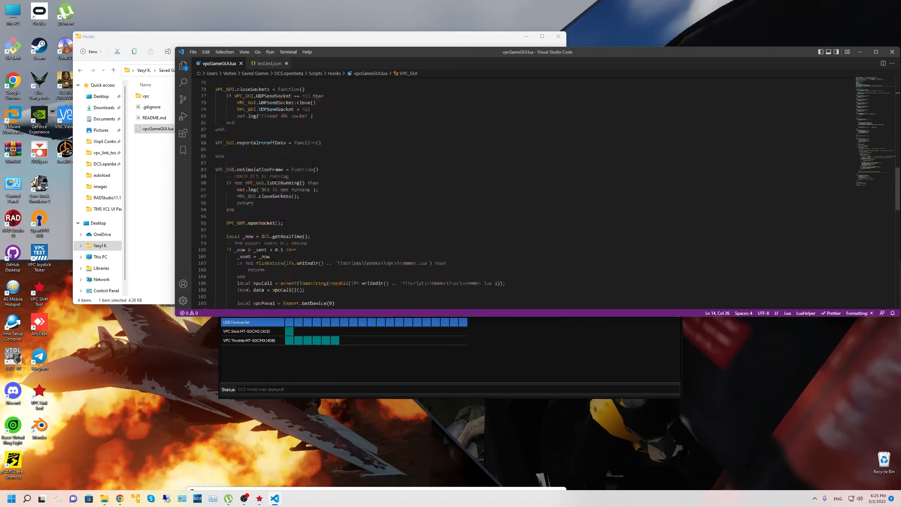
click(312, 165)
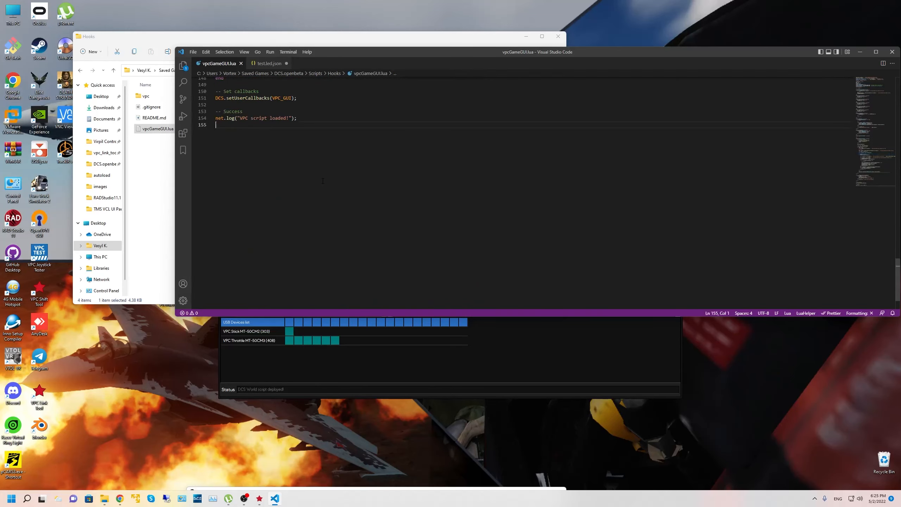
Change the export interval comment in vpcGameGUI.lua to read every 1.0 second and save the file.
scroll(312, 165, up, 20)
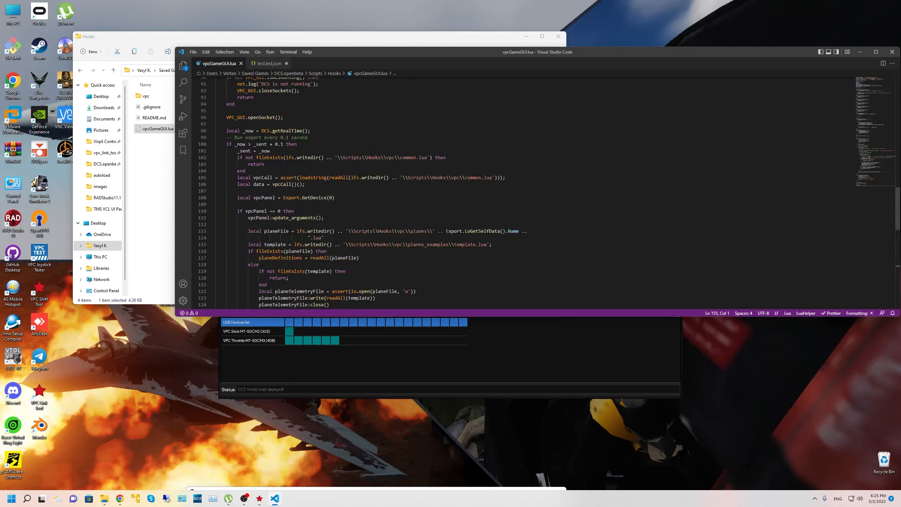
click(514, 149)
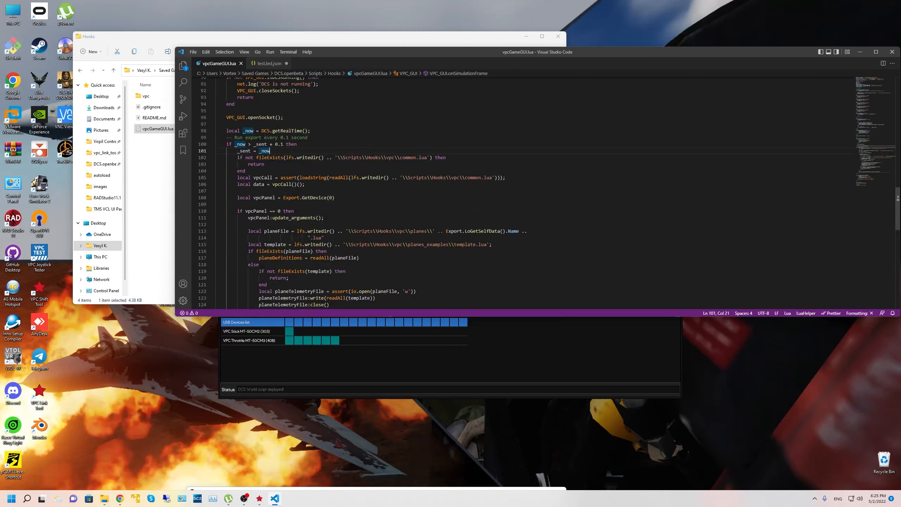
drag(309, 138, 235, 138)
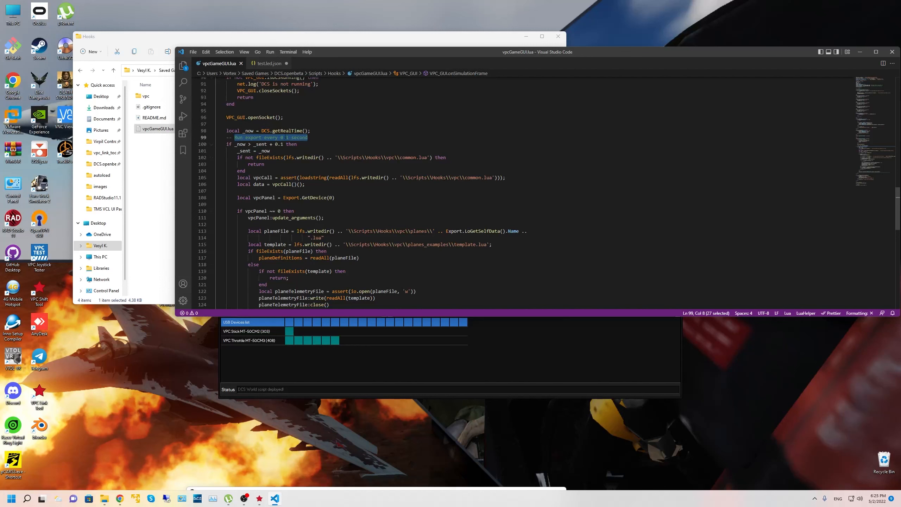
double_click(239, 138)
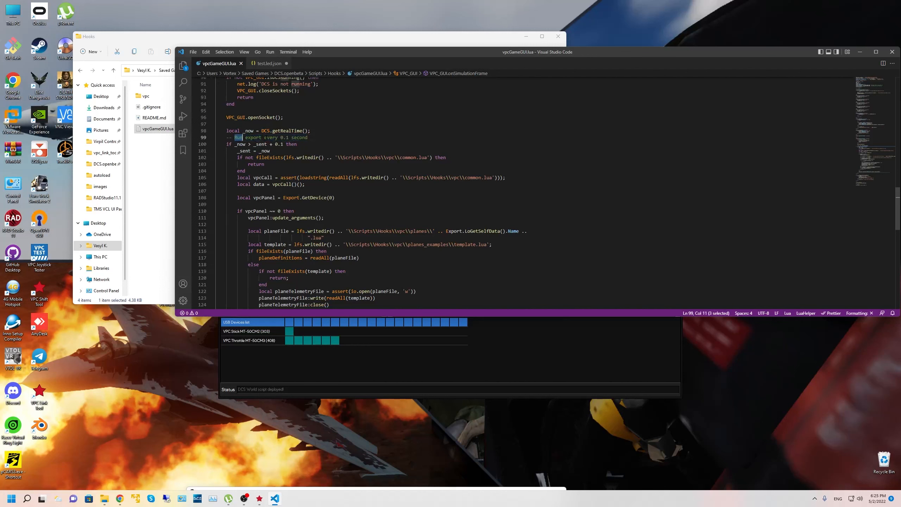
double_click(276, 137)
drag(289, 137, 281, 137)
double_click(300, 137)
click(285, 137)
key(Left)
key(shift+Left)
key(Right)
key(shift+Left)
text(1)
key(Right)
key(shift+Right)
text(0)
key(ctrl+s)
Recheck the edited export interval comment in vpcGameGUI.lua and close the code editor.
scroll(365, 203, down, 8)
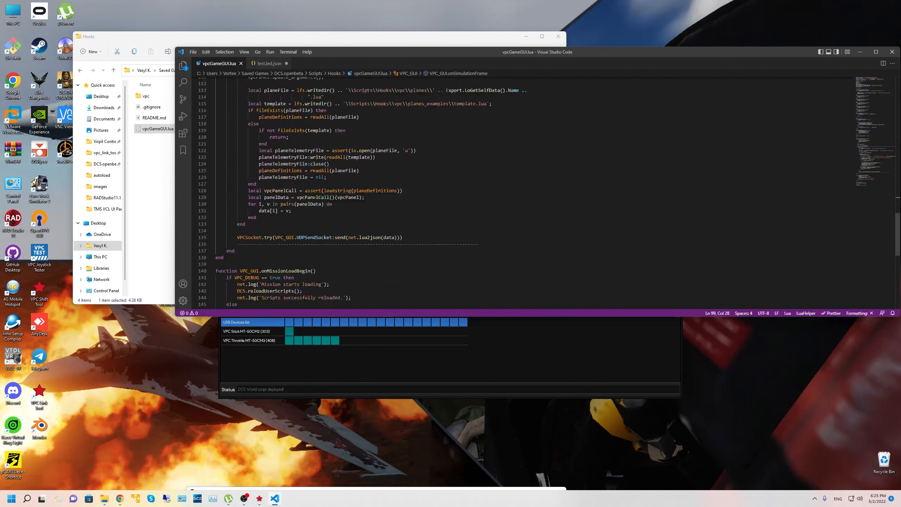
scroll(365, 203, up, 7)
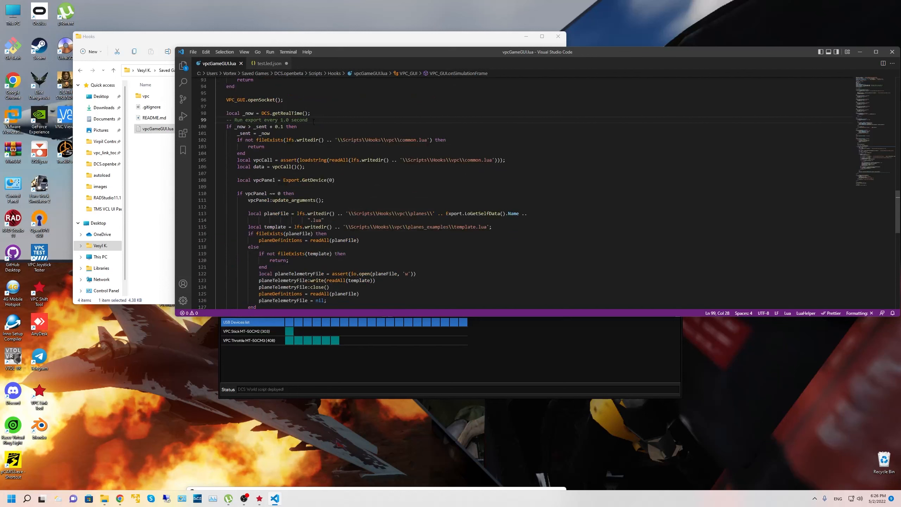
drag(307, 120, 227, 120)
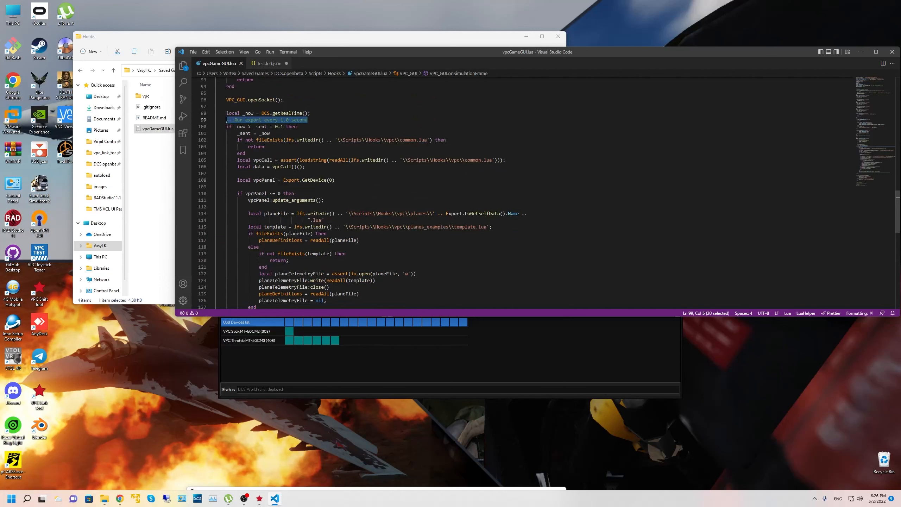
click(281, 127)
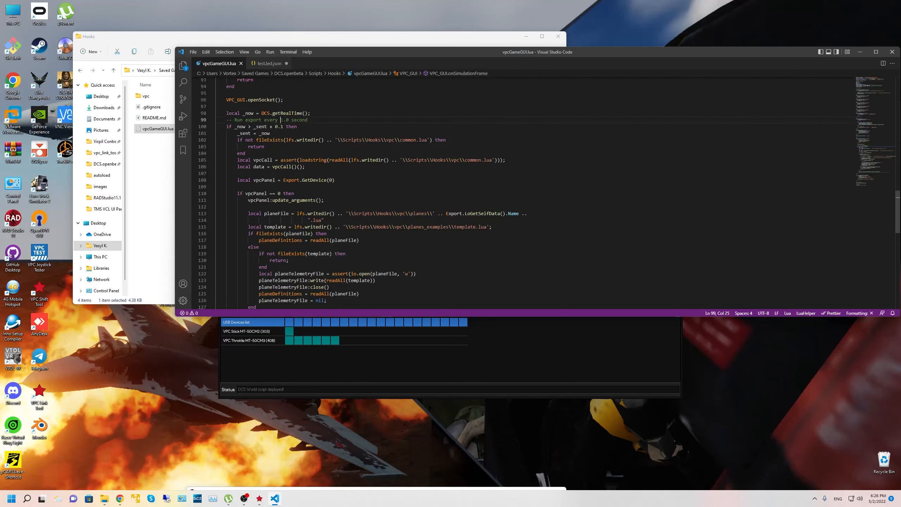
drag(281, 120, 289, 120)
key(alt+F4)
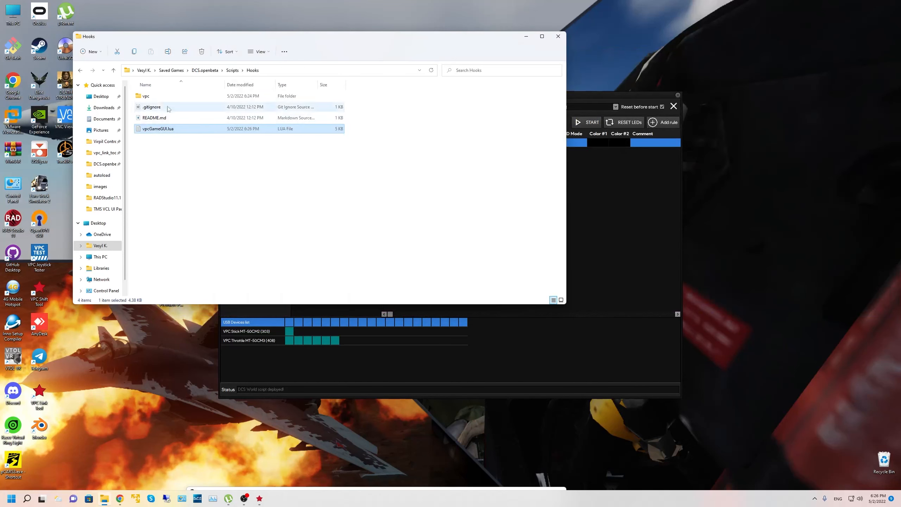
Browse the aircraft Lua scripts in the vpc\planes_examples folder.
double_click(151, 101)
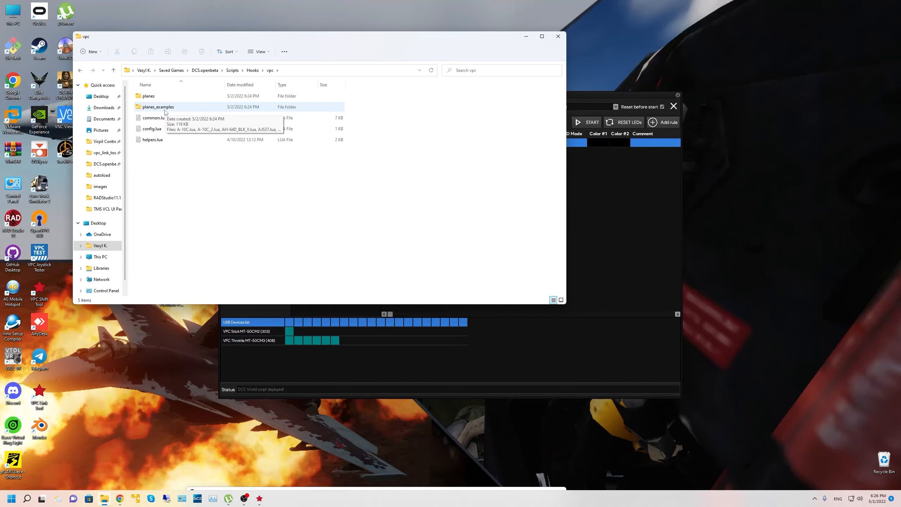
double_click(158, 107)
scroll(173, 107, down, 4)
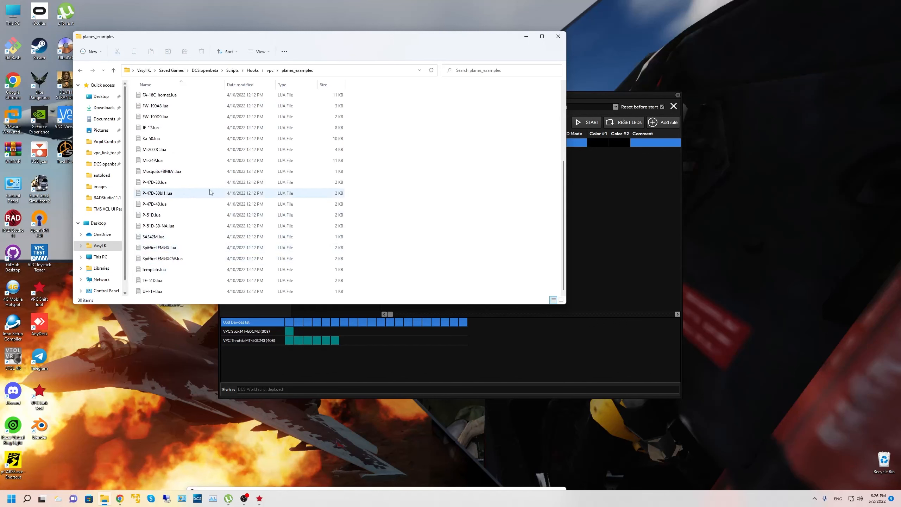
scroll(177, 171, up, 4)
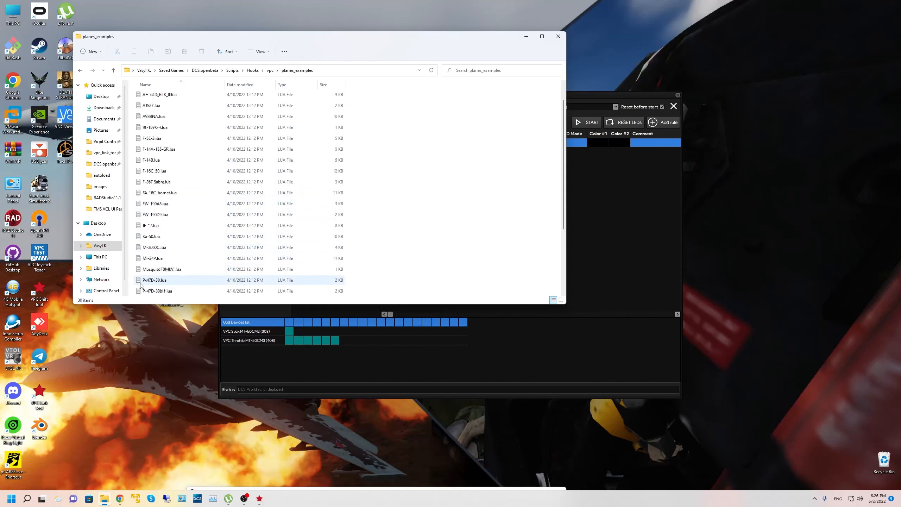
Copy A-10C_2.lua from the planes_examples folder into the neighbouring planes folder.
click(162, 173)
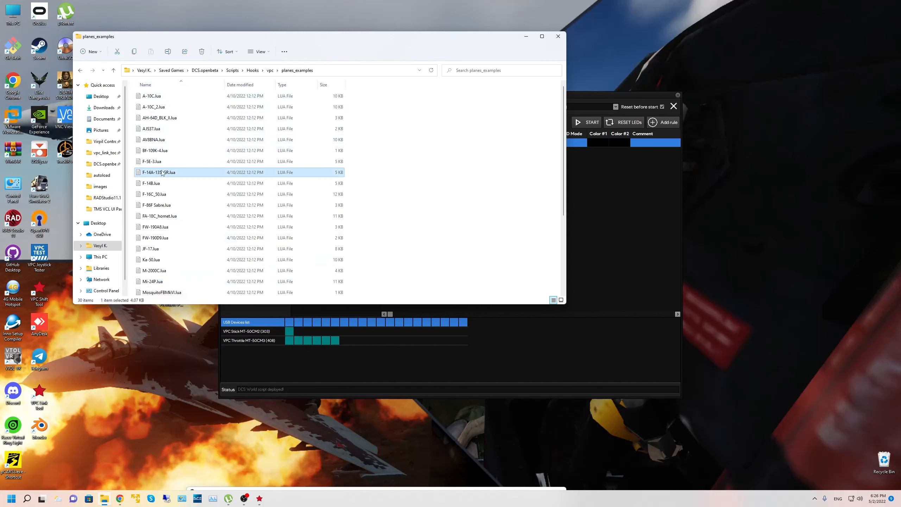
click(156, 161)
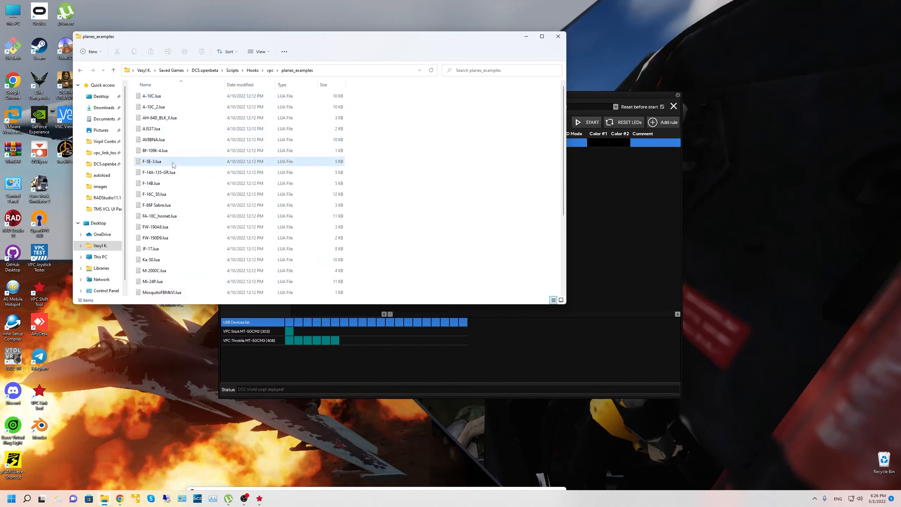
ctrl+click(172, 163)
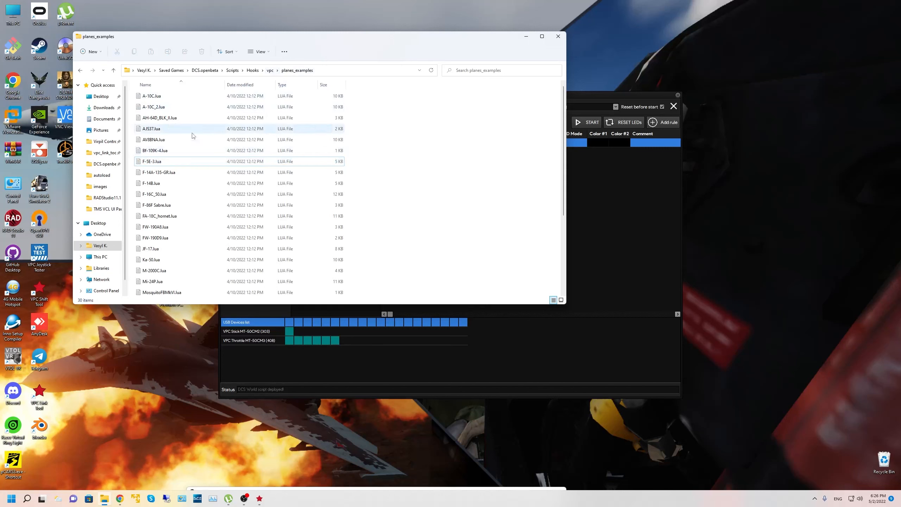
click(172, 108)
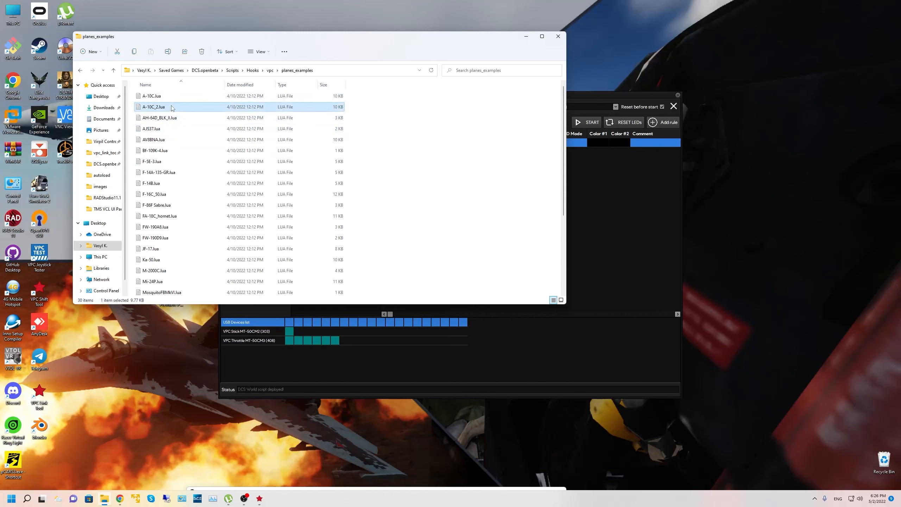
key(ctrl+c)
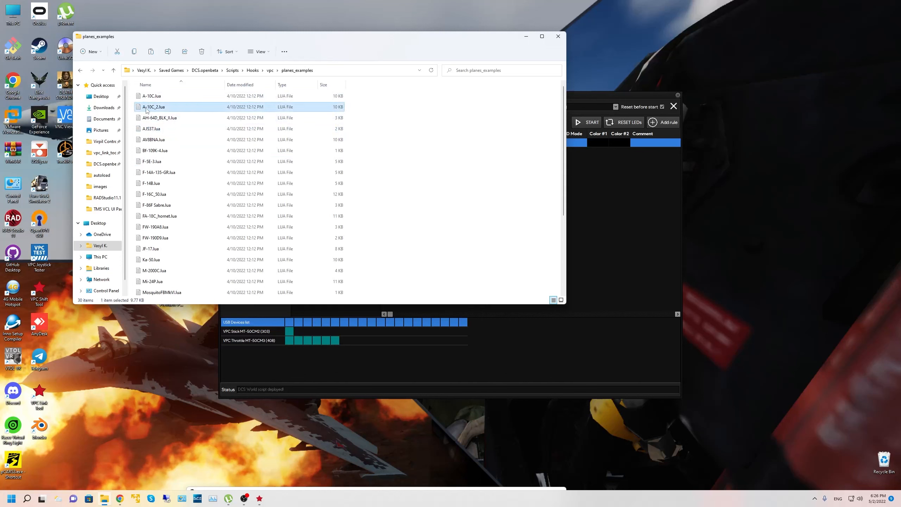
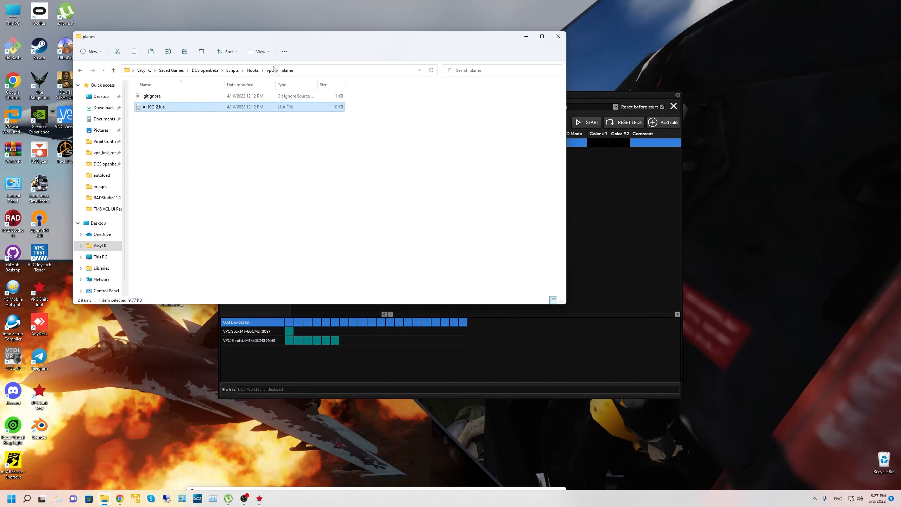
Revisit the planes_examples folder to view the source scripts and return to the planes folder.
click(271, 71)
click(165, 110)
double_click(165, 109)
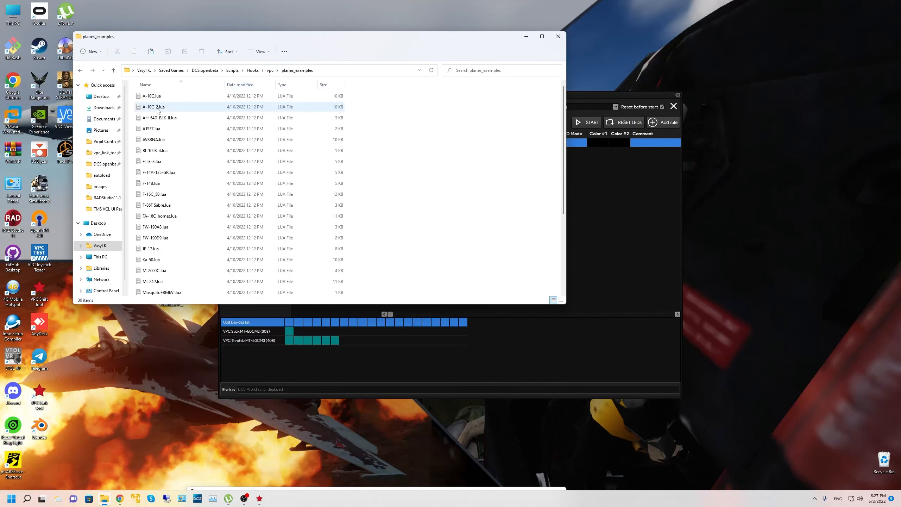
click(270, 71)
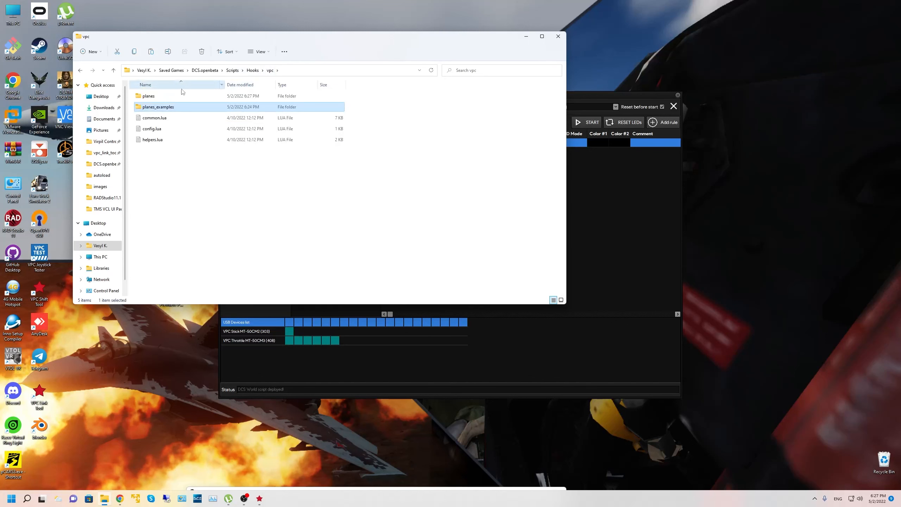
double_click(159, 98)
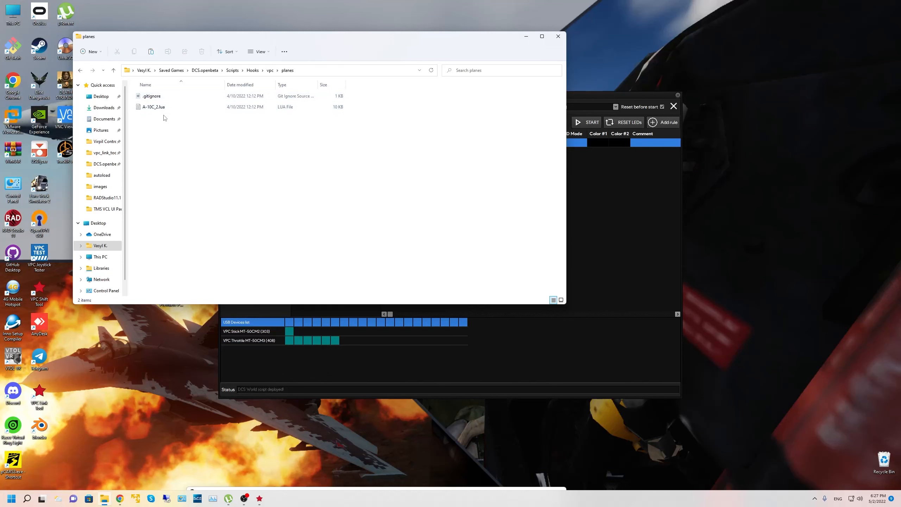
Open A-10C_2.lua from the planes folder in Notepad, examine its indicator conditions throughout the file, and close it.
double_click(155, 107)
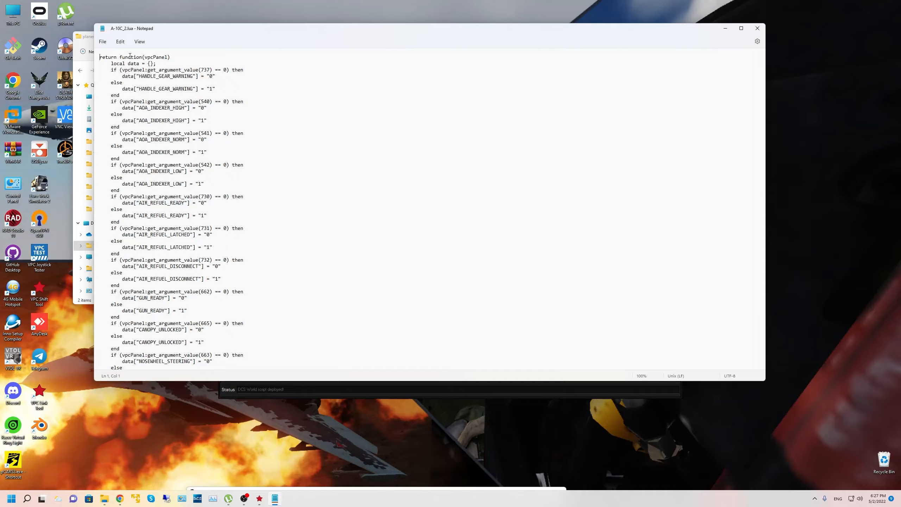
drag(100, 57, 121, 254)
click(228, 298)
scroll(227, 297, down, 12)
scroll(228, 298, down, 20)
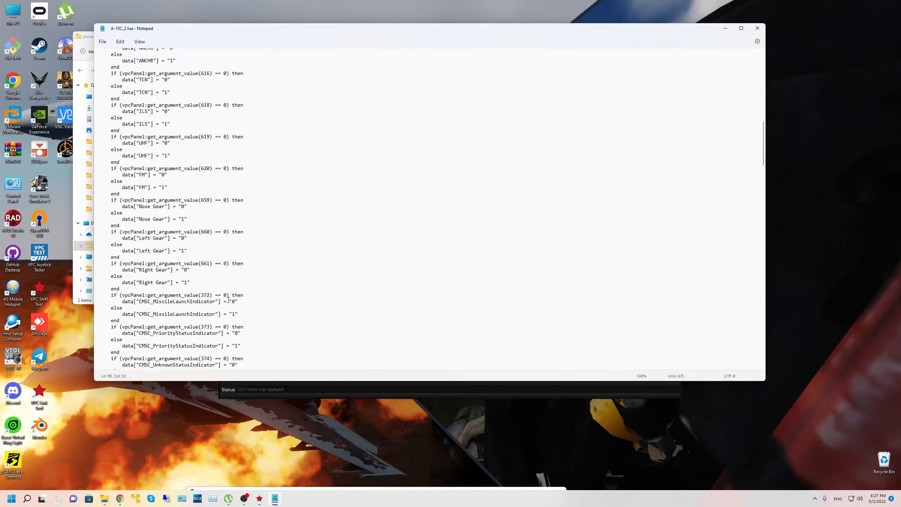
scroll(214, 180, down, 20)
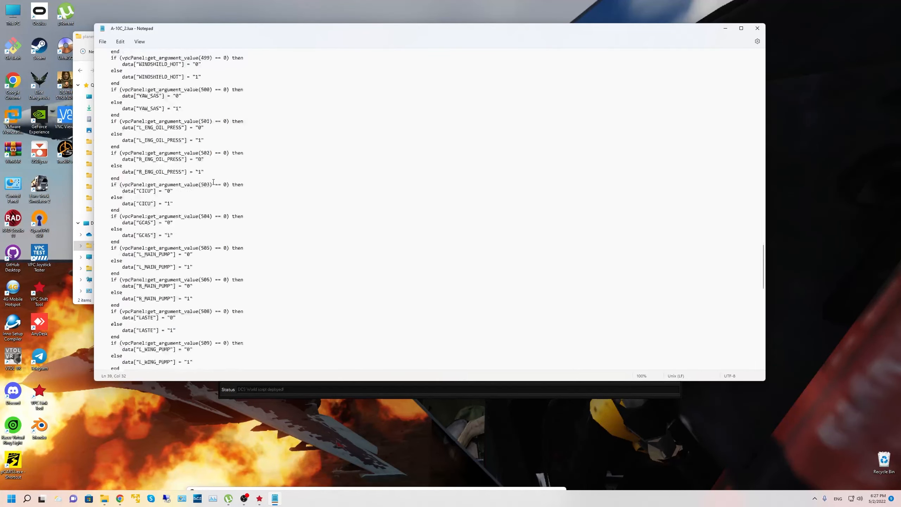
drag(127, 358, 106, 39)
click(238, 209)
scroll(237, 209, up, 15)
scroll(239, 214, up, 20)
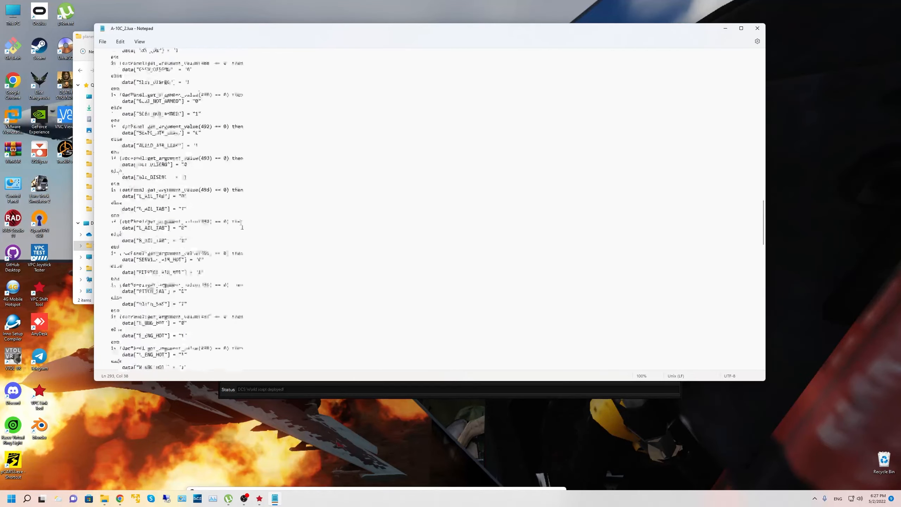
scroll(242, 213, up, 5)
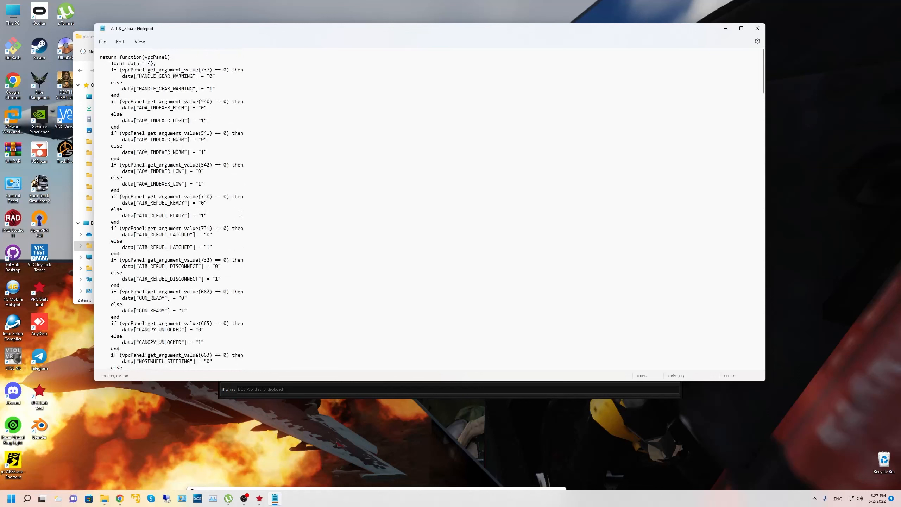
click(162, 69)
drag(179, 29, 290, 48)
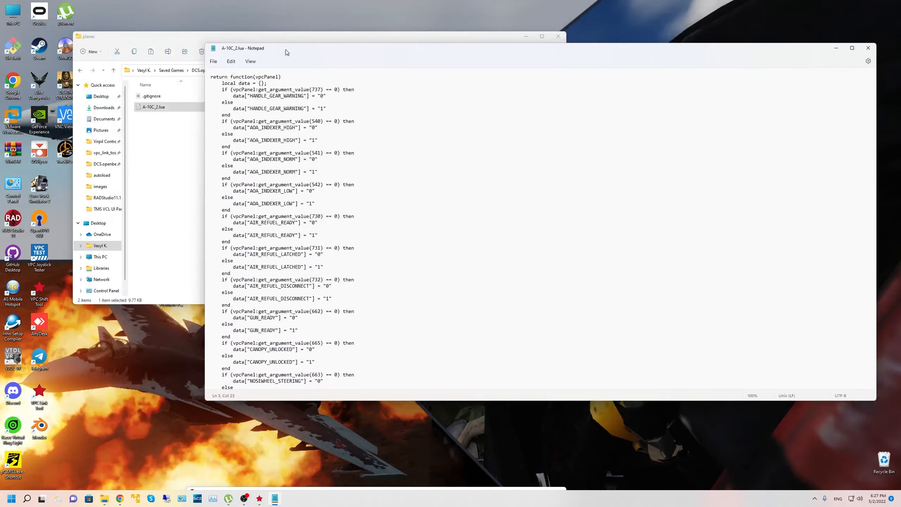
click(868, 48)
Open A-10C_2.lua from the planes folder in Visual Studio Code.
right_click(181, 109)
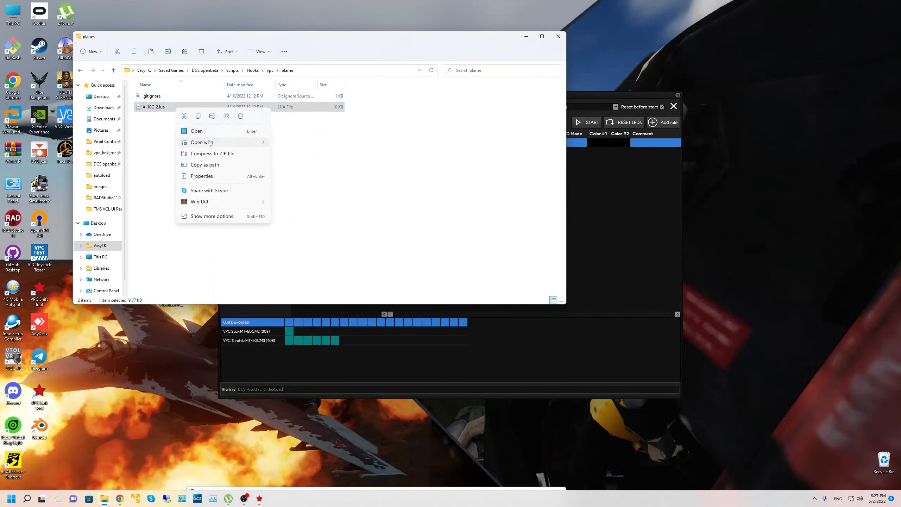
mouse_move(234, 142)
click(298, 159)
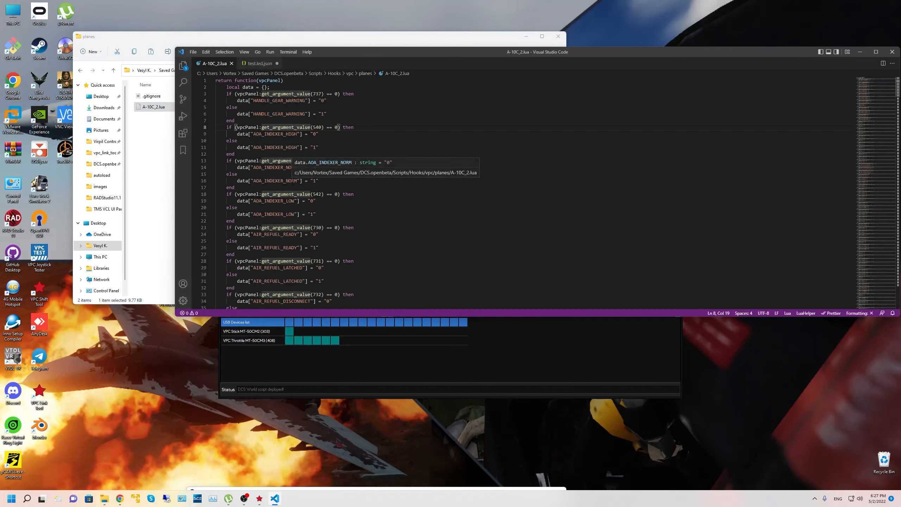
click(256, 121)
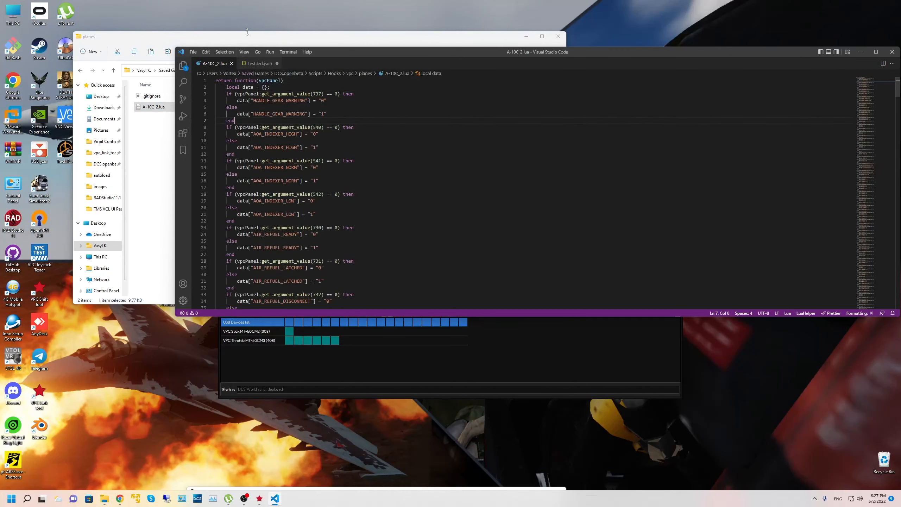
Examine the vpcPanel function declaration and the get_argument_value(737) condition for HANDLE_GEAR_WARNING in A-10C_2.lua.
click(248, 94)
double_click(224, 81)
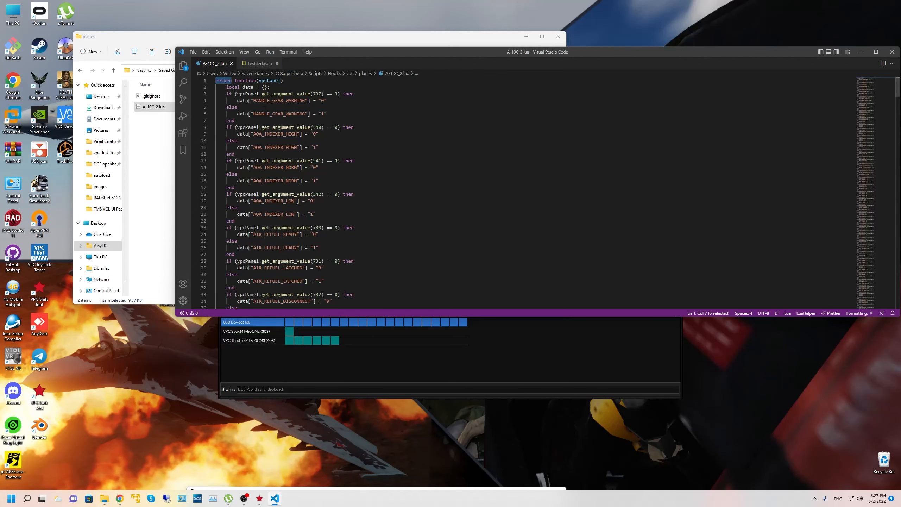
double_click(245, 80)
double_click(270, 81)
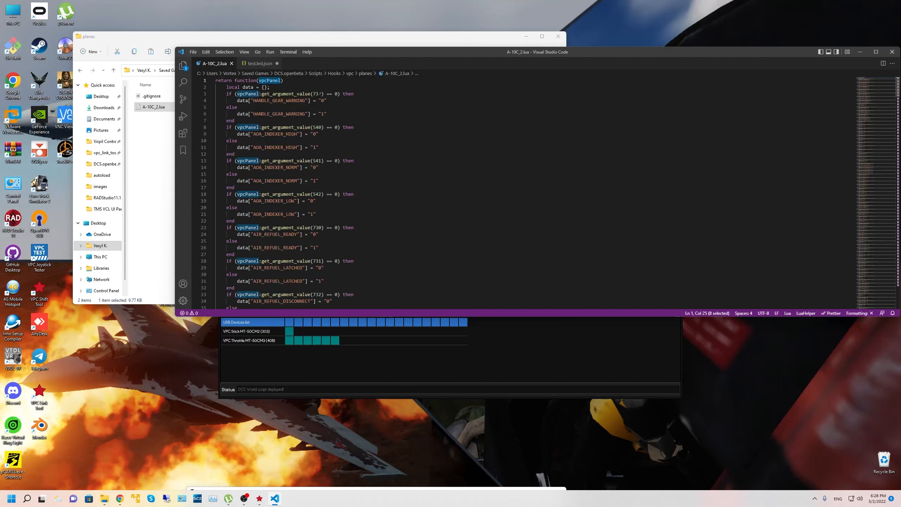
double_click(316, 93)
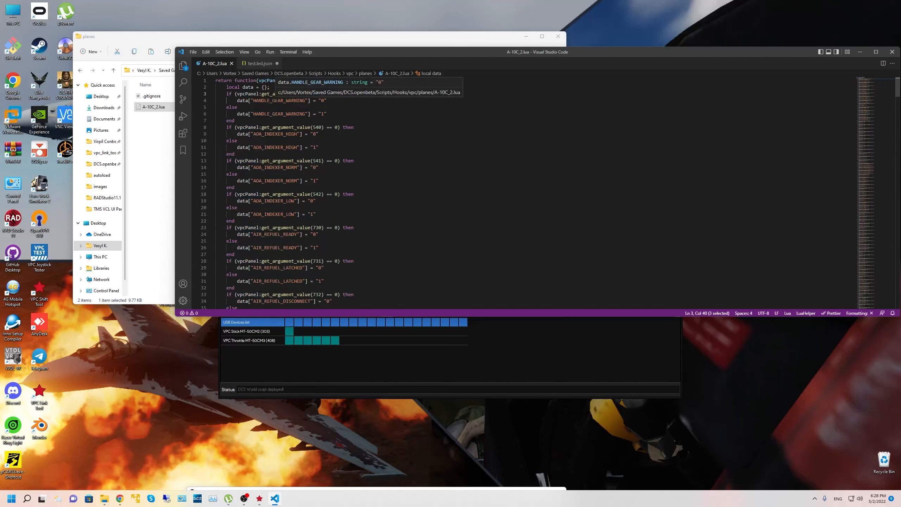
double_click(286, 94)
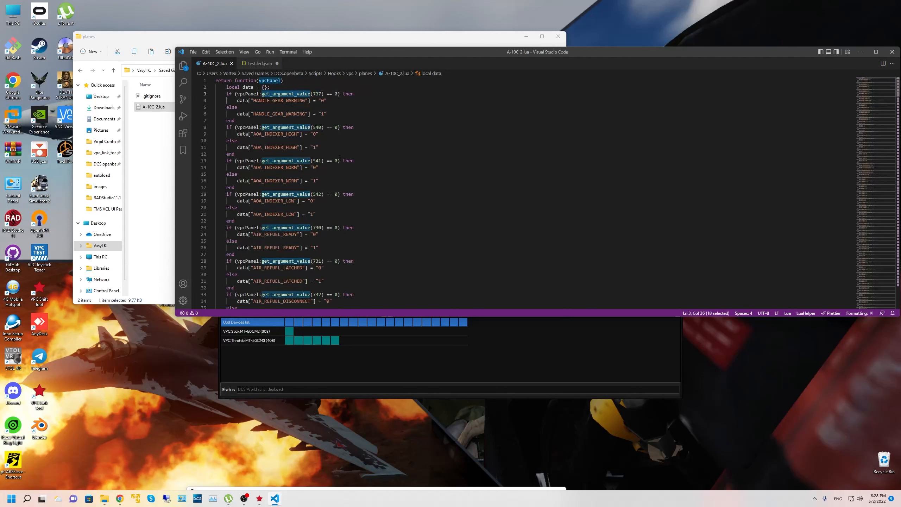
double_click(317, 93)
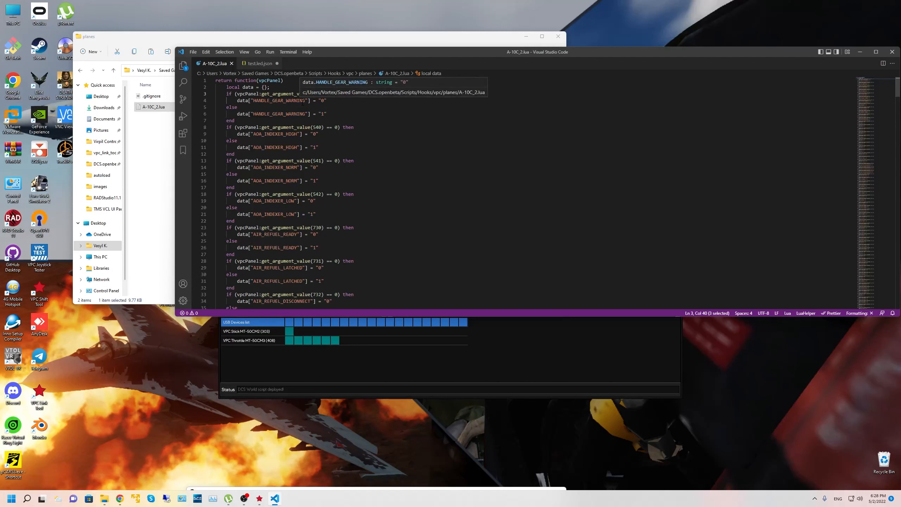
Examine the HANDLE_GEAR_WARNING data entry, its argument 737, and the remaining indicator conditions further down A-10C_2.lua.
double_click(279, 100)
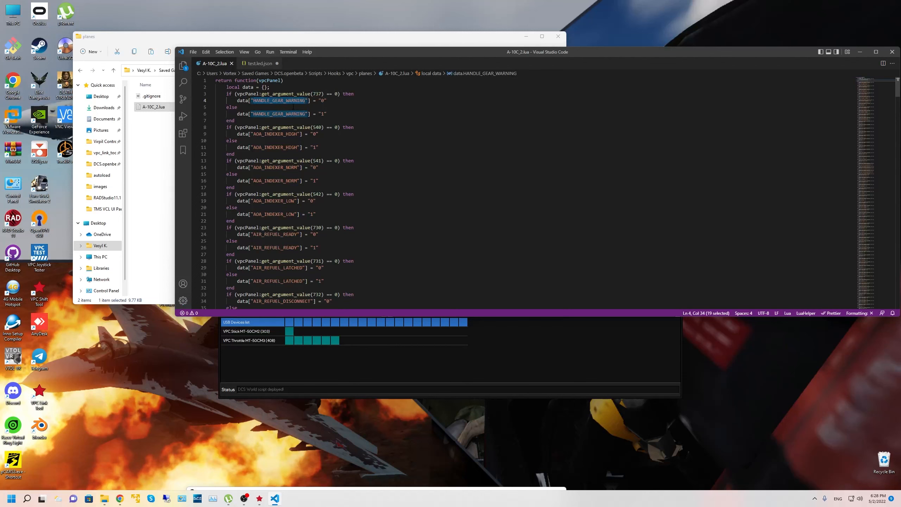
click(317, 94)
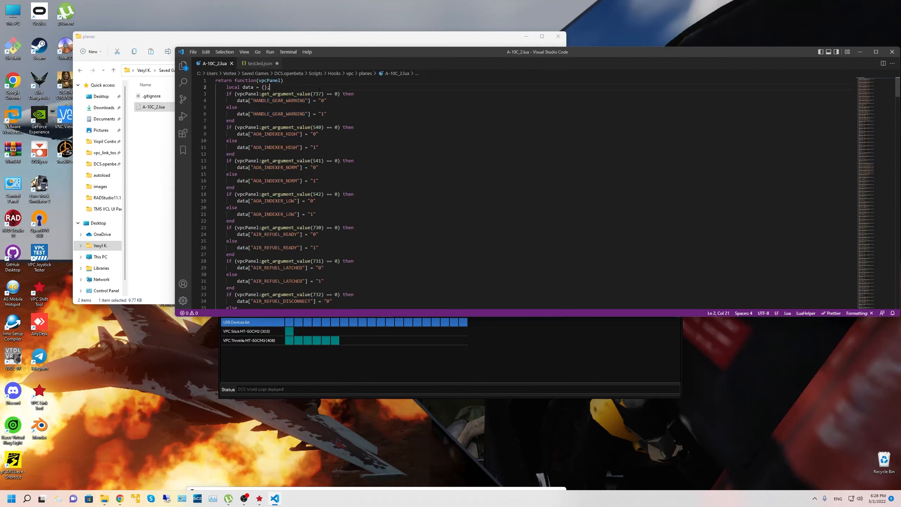
double_click(316, 94)
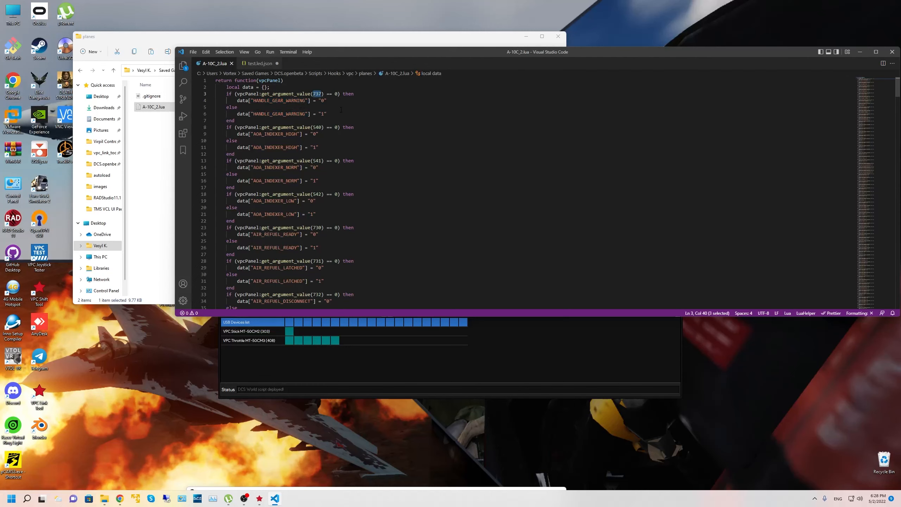
scroll(341, 110, down, 20)
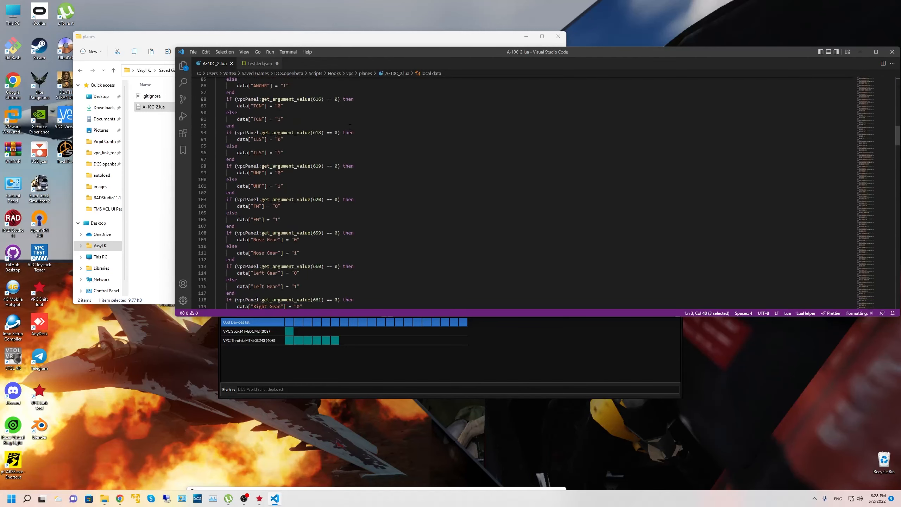
scroll(350, 126, down, 20)
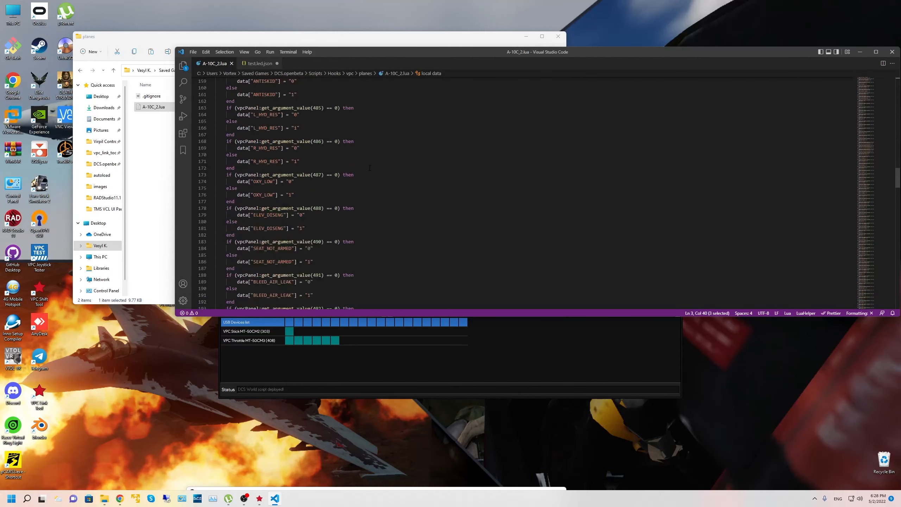
scroll(369, 167, down, 15)
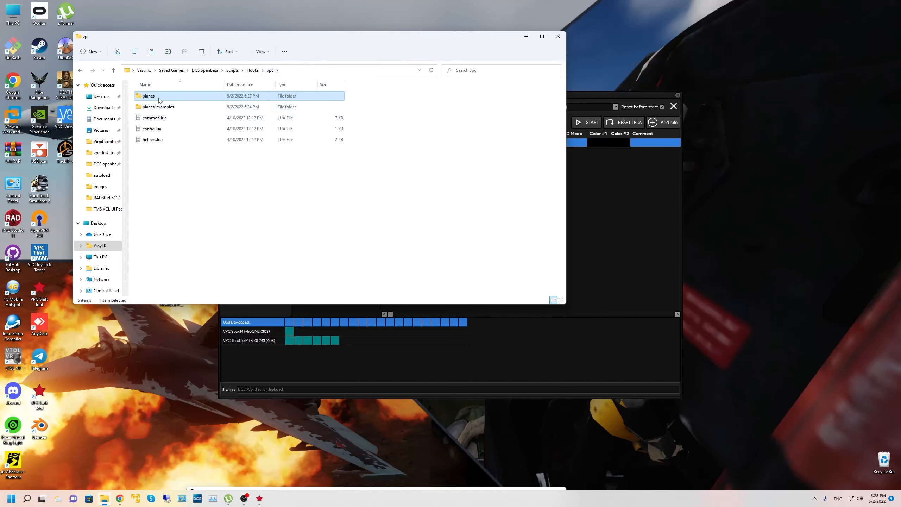
Review the planes and planes_examples folders inside vpc, open planes, and select its A-10C_2.lua script.
click(169, 110)
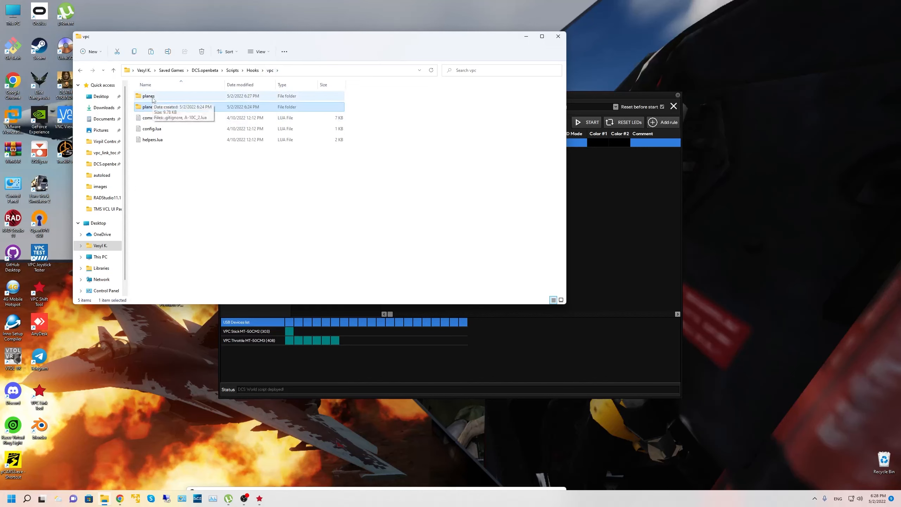
click(153, 99)
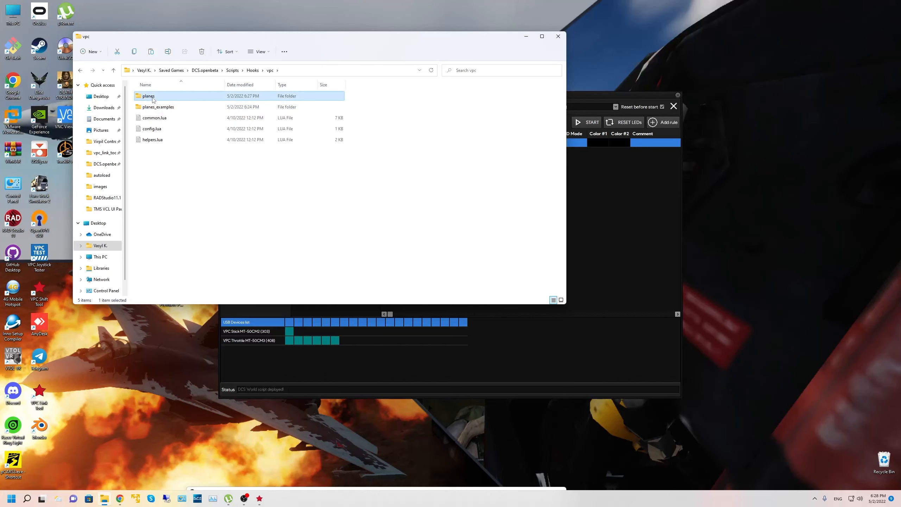
click(167, 111)
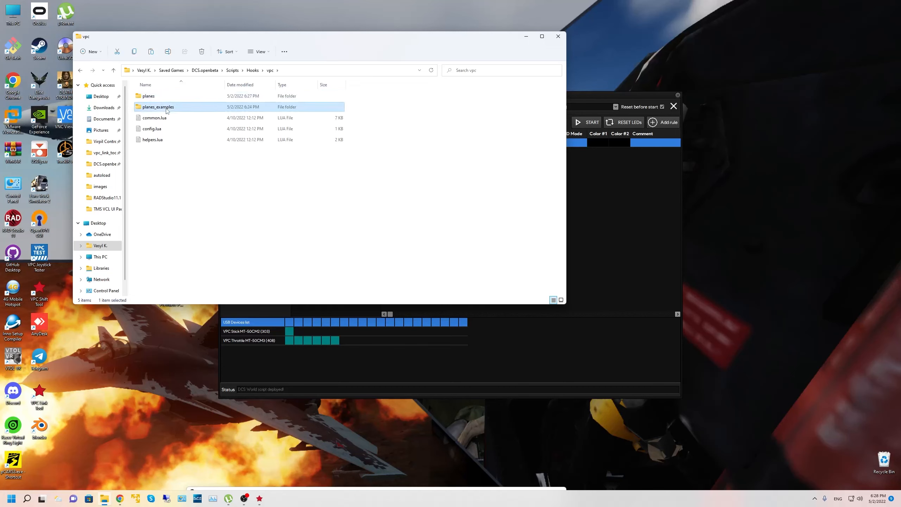
double_click(152, 96)
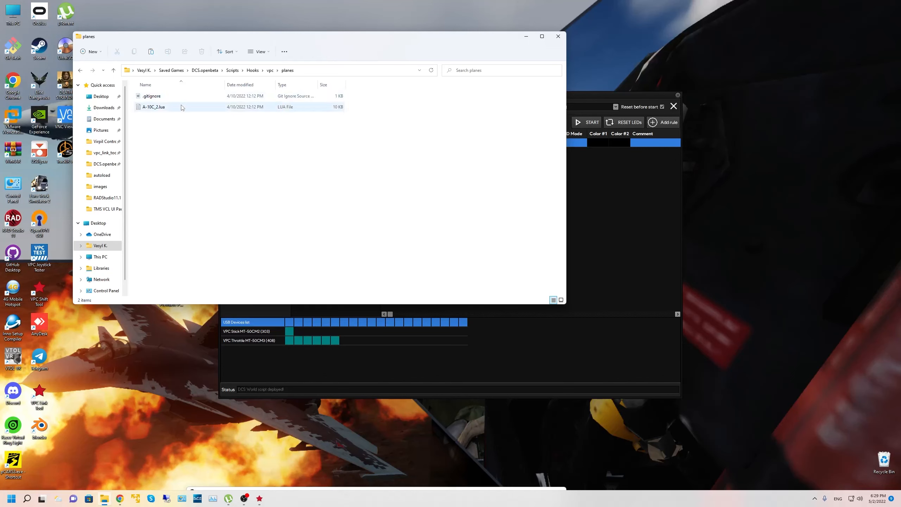
click(195, 109)
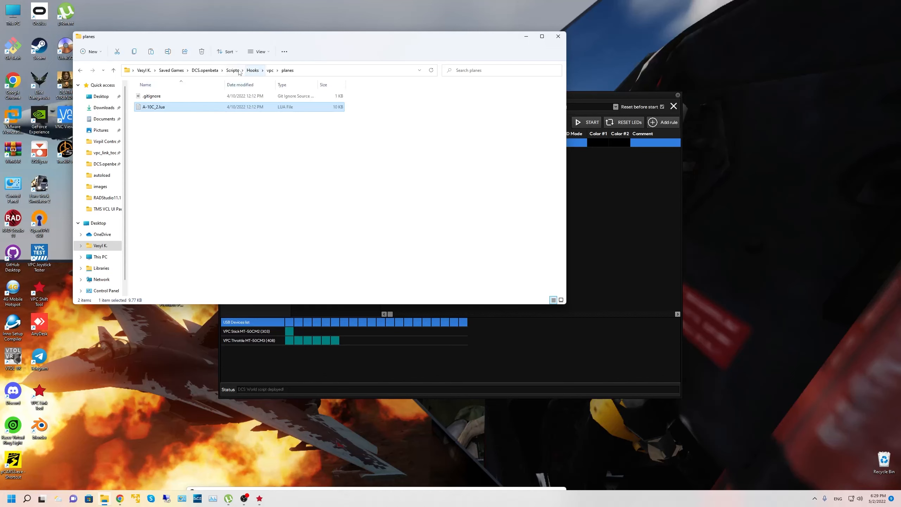
Open template.lua from the planes_examples folder in Notepad.
click(271, 71)
double_click(167, 107)
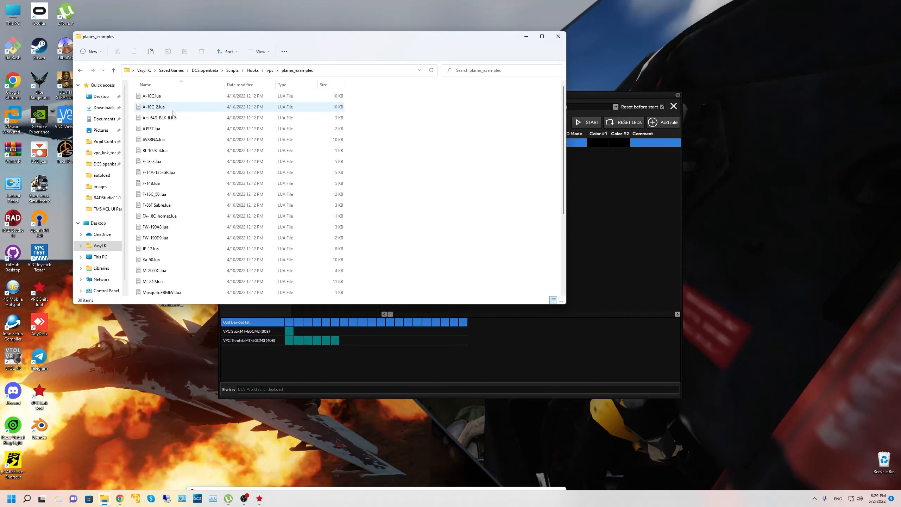
scroll(215, 255, down, 4)
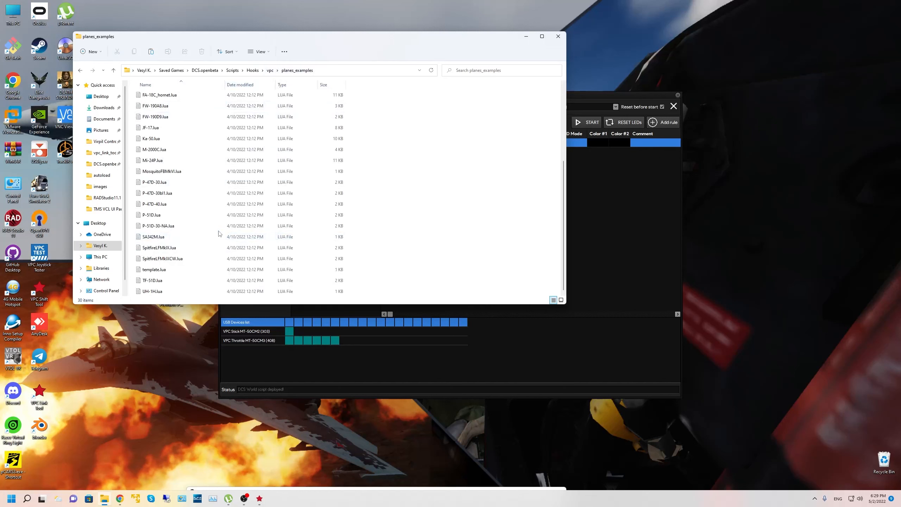
double_click(162, 270)
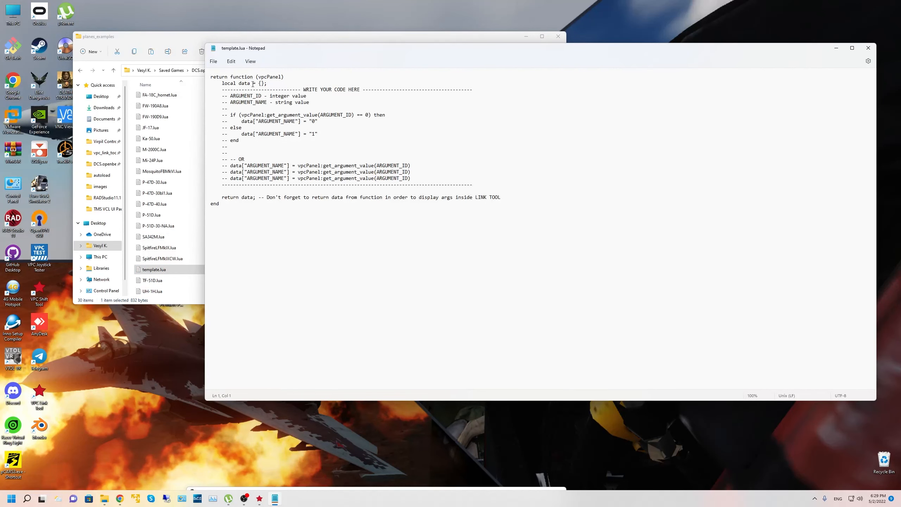
Examine the template's full code, its return function (vpcPanel) line, the ARGUMENT_ID comment, and the get_argument_value condition.
drag(226, 215, 195, 80)
click(231, 207)
drag(230, 210, 197, 76)
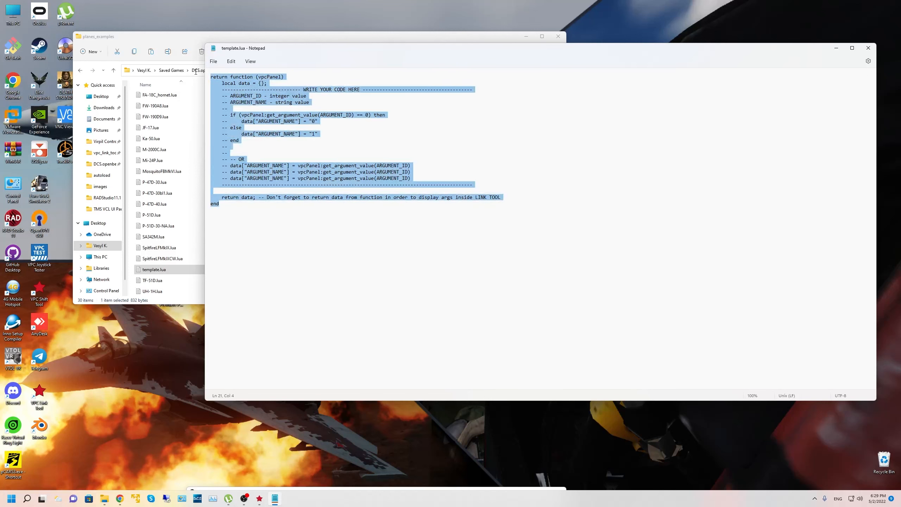
click(254, 96)
double_click(237, 76)
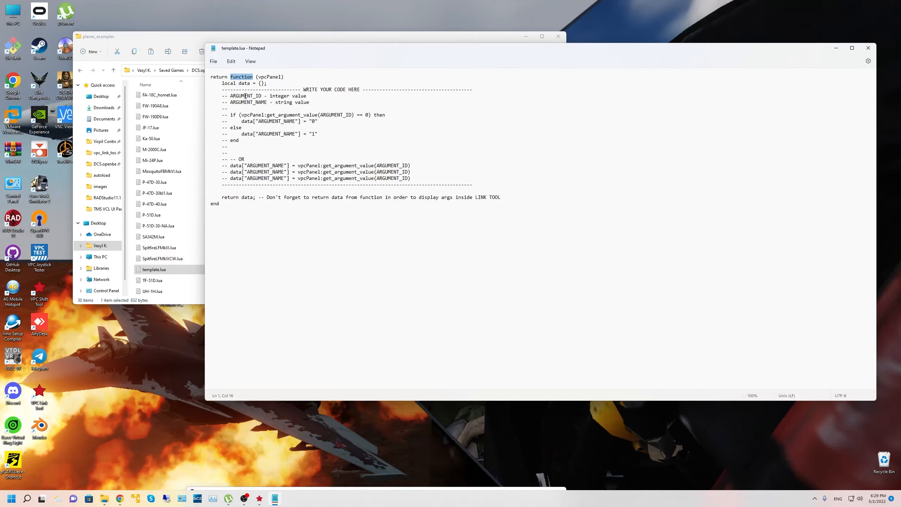
double_click(219, 77)
double_click(248, 77)
double_click(266, 76)
double_click(240, 96)
drag(240, 116, 366, 118)
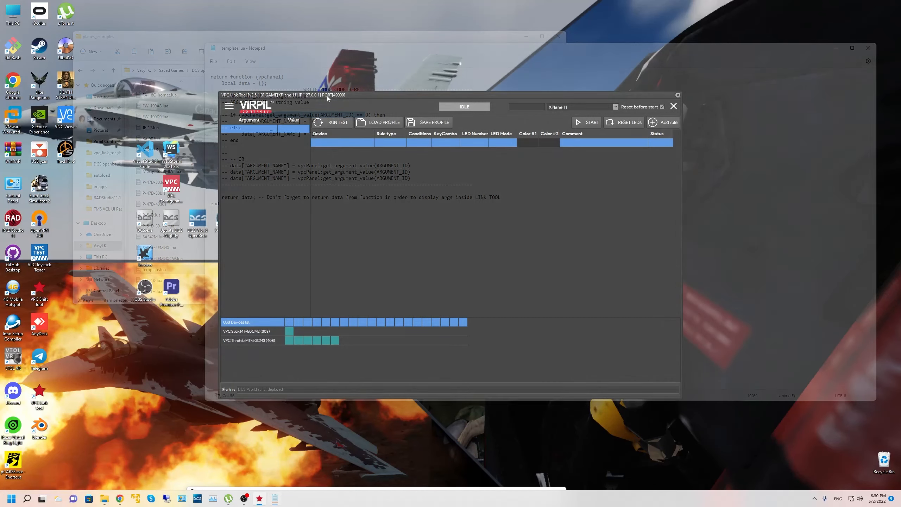
Move VPC Link Tool beside the DCS World window and launch the A-10C II Takeoff instant action mission.
drag(327, 95, 458, 38)
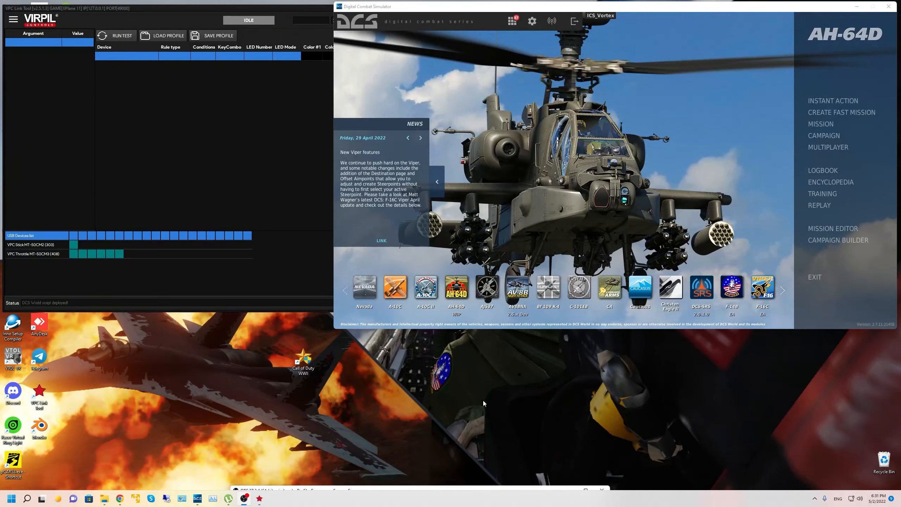
click(437, 181)
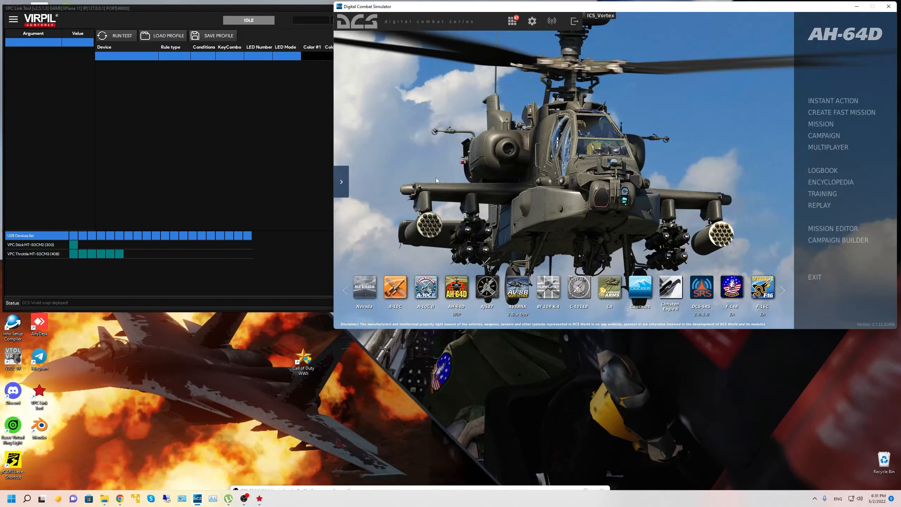
click(826, 101)
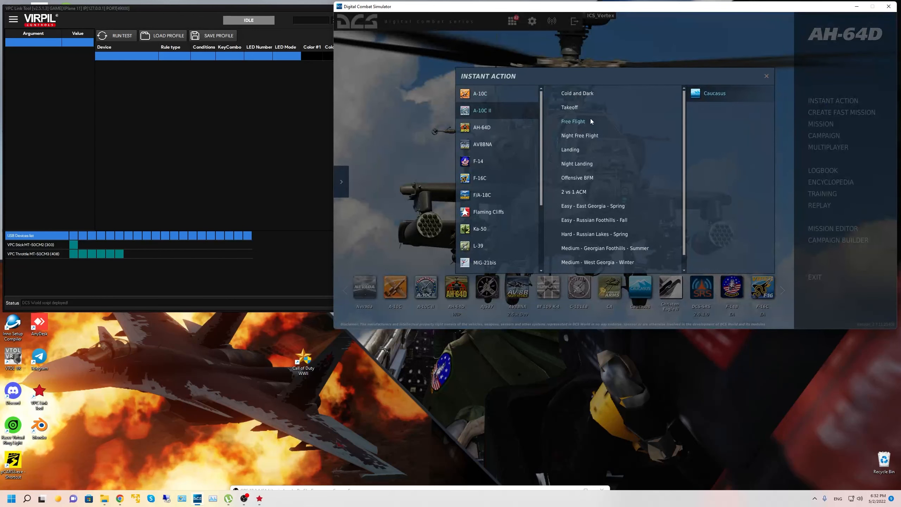
click(578, 106)
click(577, 107)
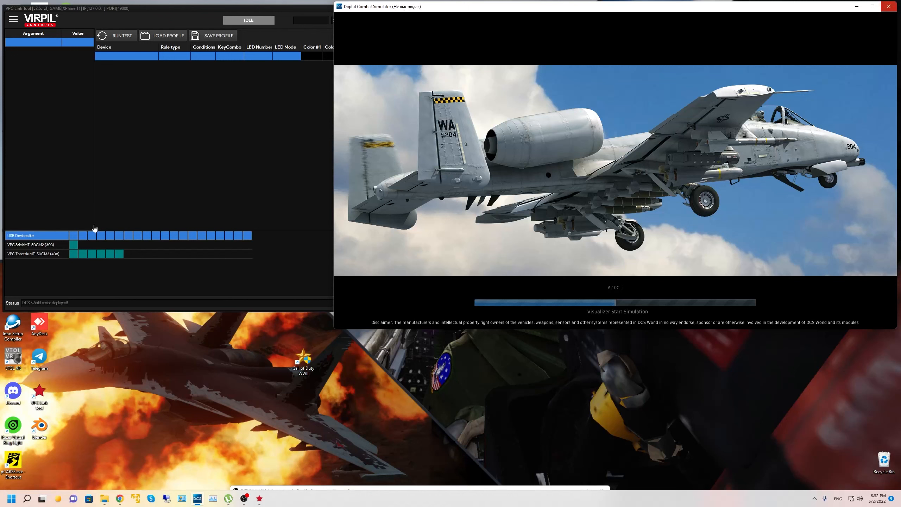
click(211, 136)
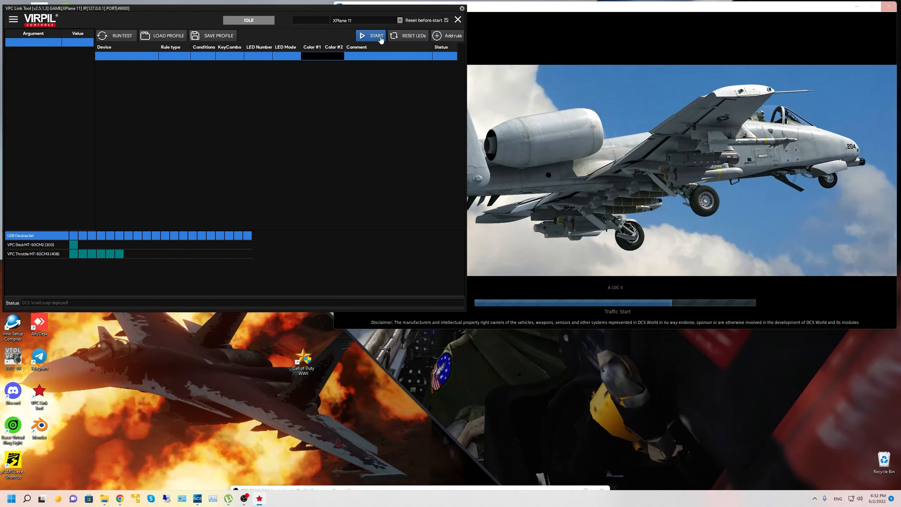
click(372, 37)
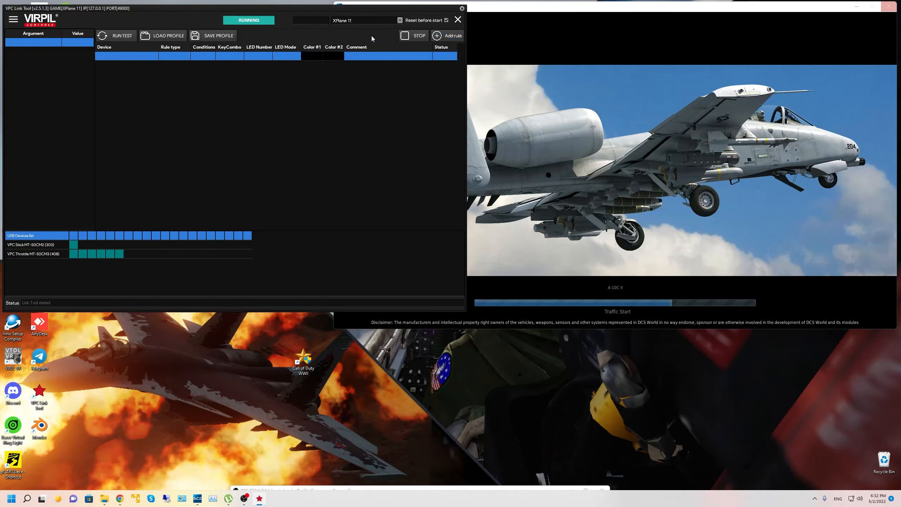
click(410, 37)
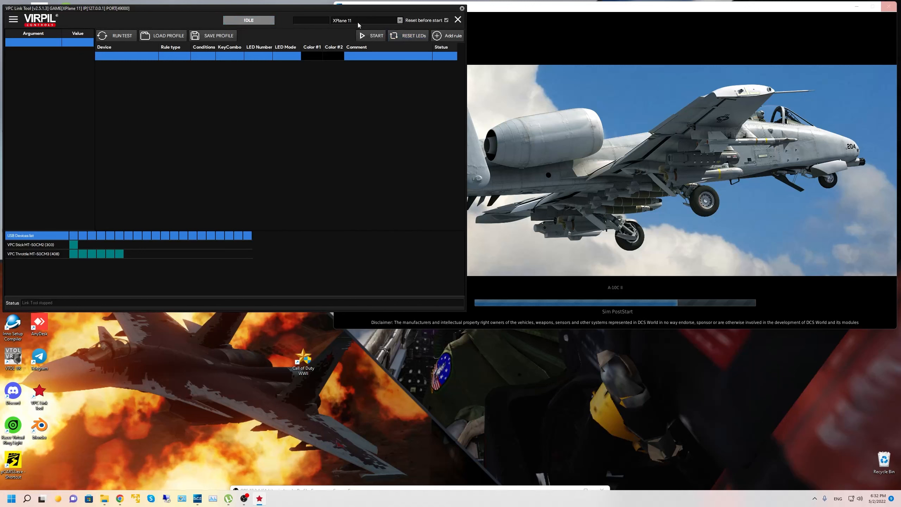
Select DCS World as the game in VPC Link Tool.
click(350, 21)
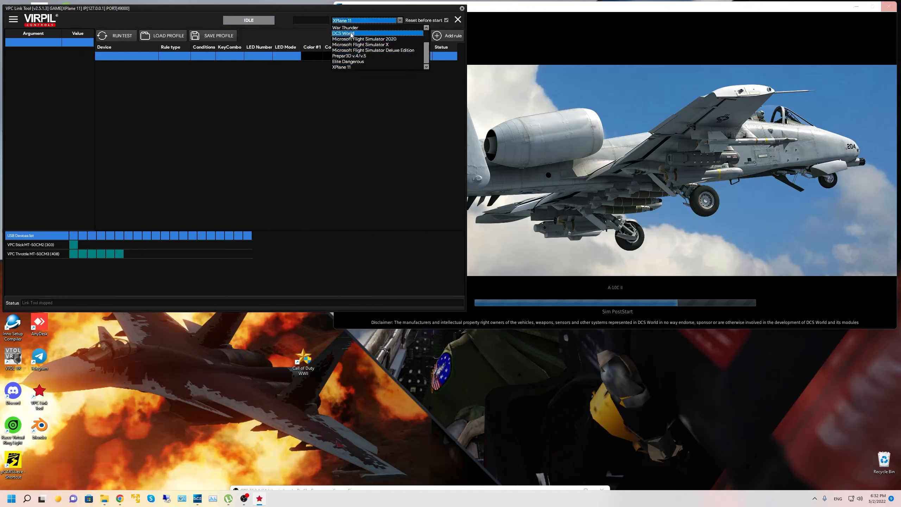
click(350, 33)
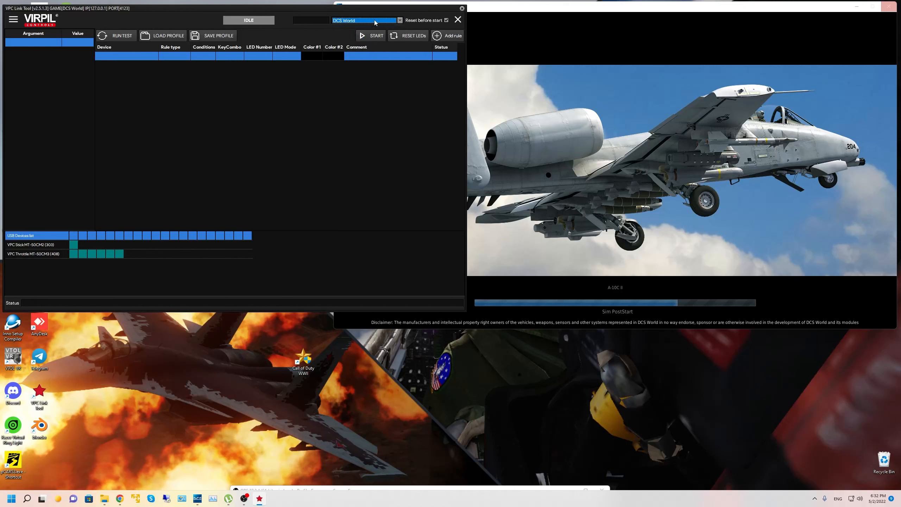
click(381, 22)
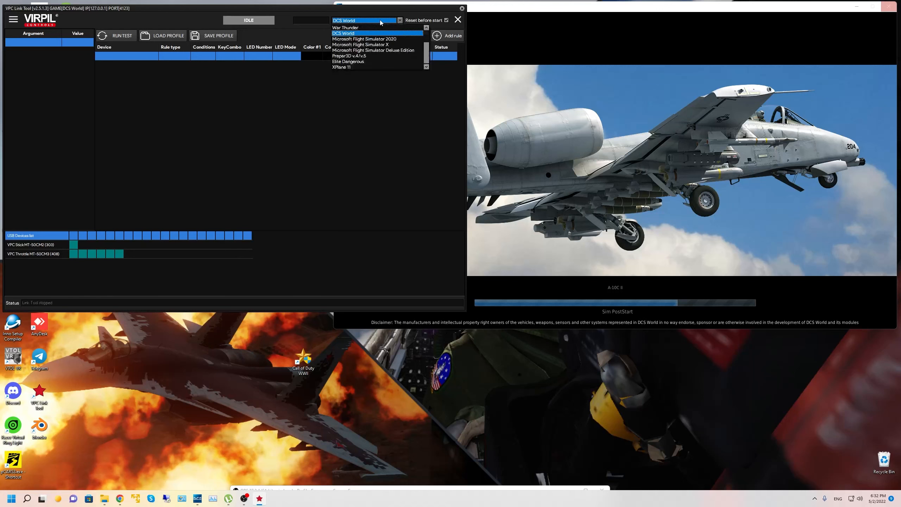
click(349, 36)
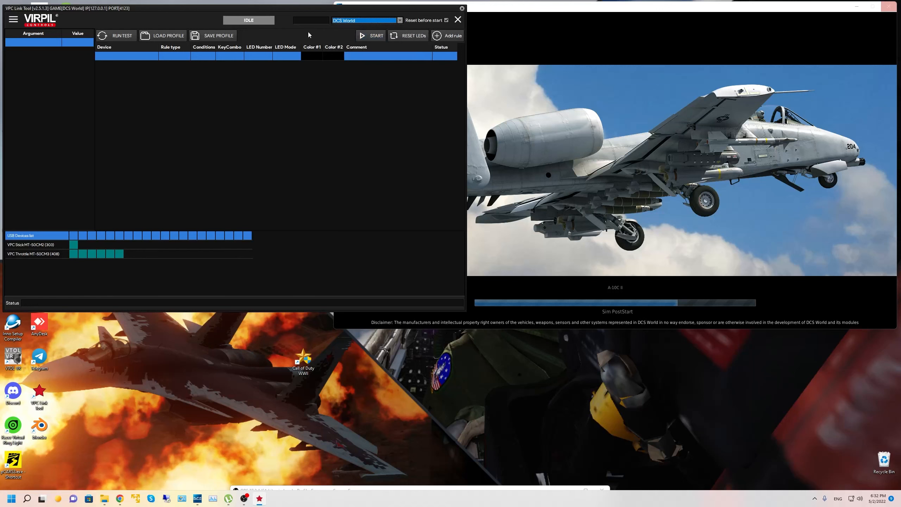
click(363, 21)
click(363, 22)
Start the Link Tool connection and begin flying the Takeoff mission from its briefing in DCS World.
click(376, 36)
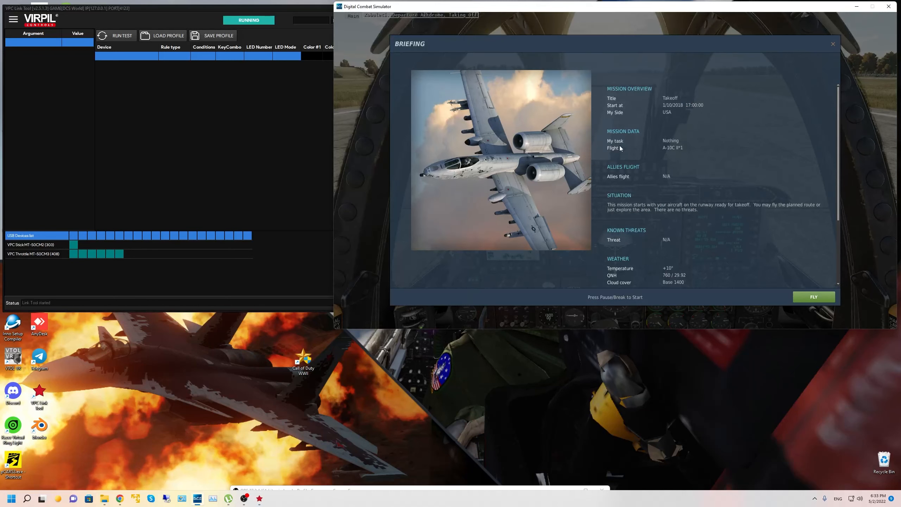
click(813, 298)
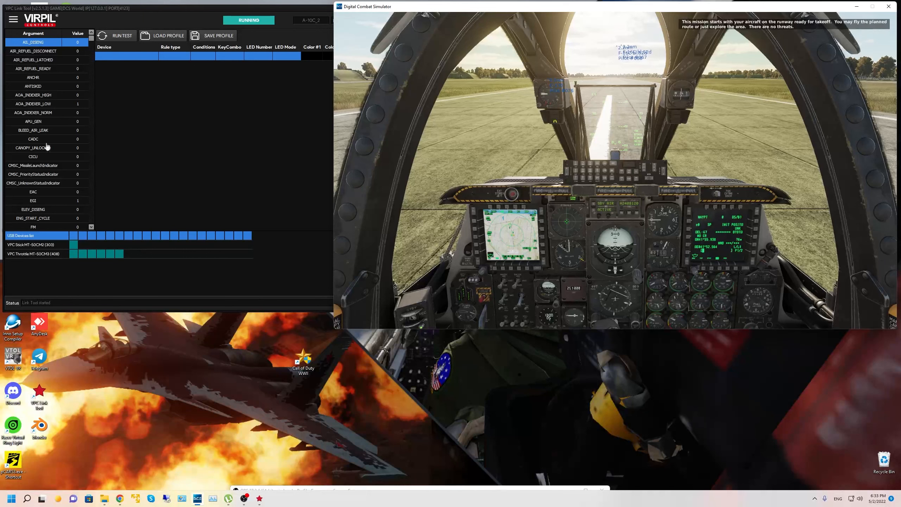
Examine the A-10C_2 arguments and their live values throughout the argument list in VPC Link Tool.
click(45, 68)
key(Down)
key(Down)
key(Down)
key(Down)
key(Down)
key(Down)
key(Down)
key(Down)
key(Down)
key(Down)
key(Down)
key(Down)
key(Down)
key(Down)
key(Down)
key(Down)
key(Down)
key(Down)
key(Down)
key(Down)
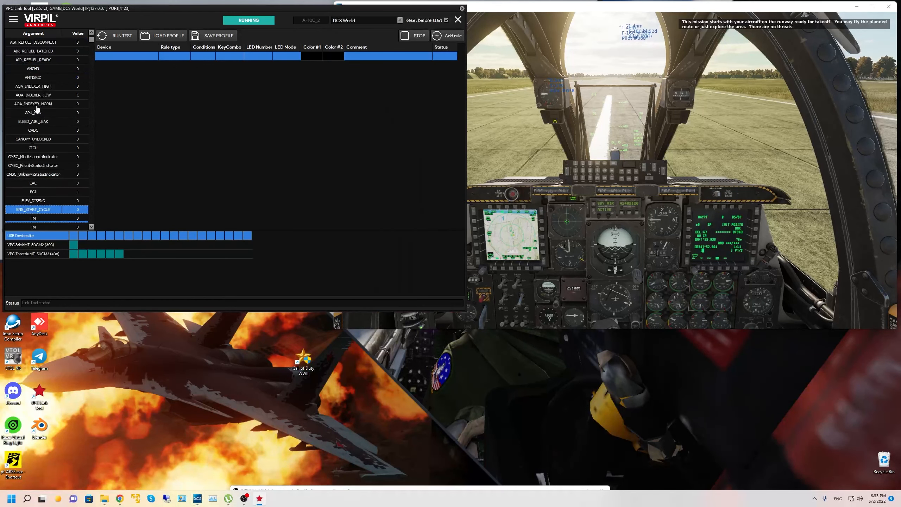
key(Down)
key(Down)
key(Down)
key(Down)
key(Down)
key(Down)
key(Down)
key(Down)
key(Down)
key(Down)
key(Down)
key(Down)
key(Down)
key(Down)
key(Down)
key(Down)
key(Down)
key(Down)
key(Down)
key(Down)
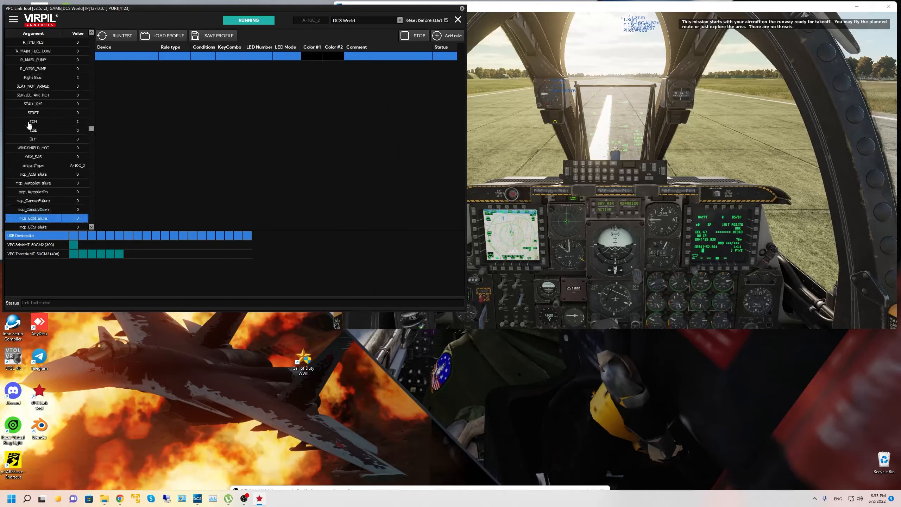
key(Down)
key(Down)
key(Down)
key(Down)
key(Down)
key(Down)
key(Down)
key(Down)
key(Down)
key(Down)
key(Down)
key(Down)
key(Down)
key(Down)
key(Down)
key(Down)
key(Down)
key(Down)
key(Down)
key(Down)
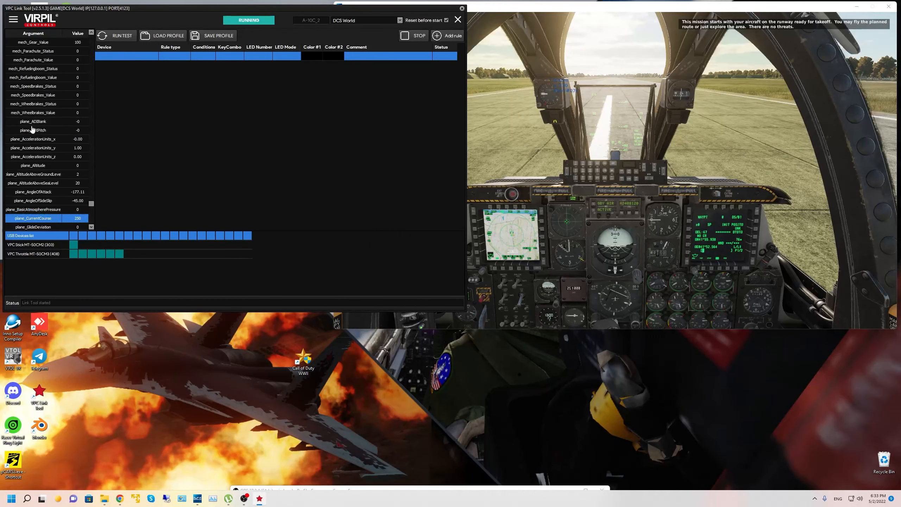
key(Up)
key(Up)
key(Up)
key(Up)
key(Up)
key(Up)
key(Up)
key(Up)
key(Up)
key(Up)
key(Up)
key(Up)
key(Up)
key(Up)
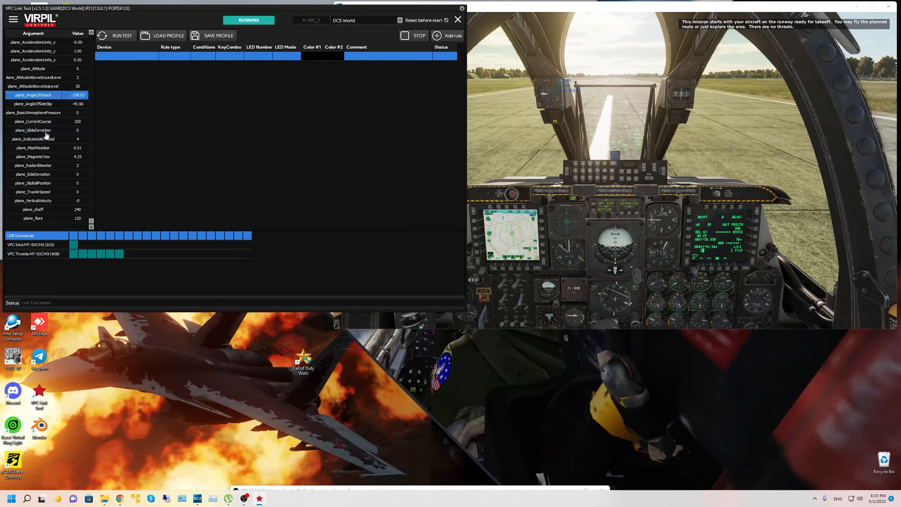
drag(89, 162, 87, 88)
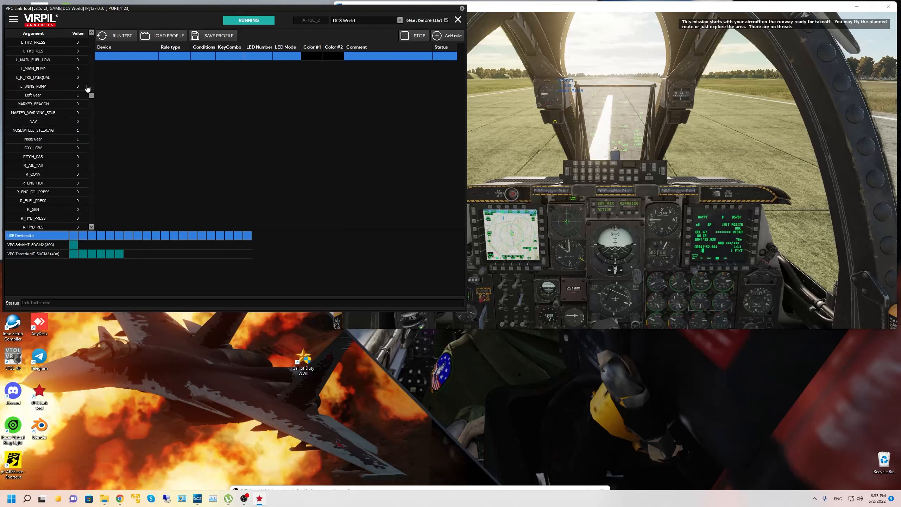
Examine the live plane flight-data arguments, including angle of attack and side slip, in VPC Link Tool's argument list.
scroll(82, 129, down, 11)
click(38, 119)
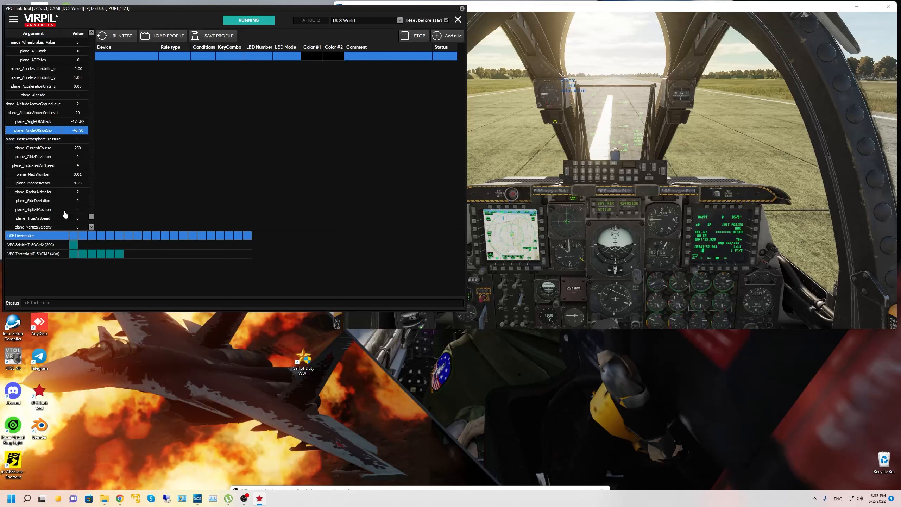
click(77, 174)
scroll(84, 154, up, 11)
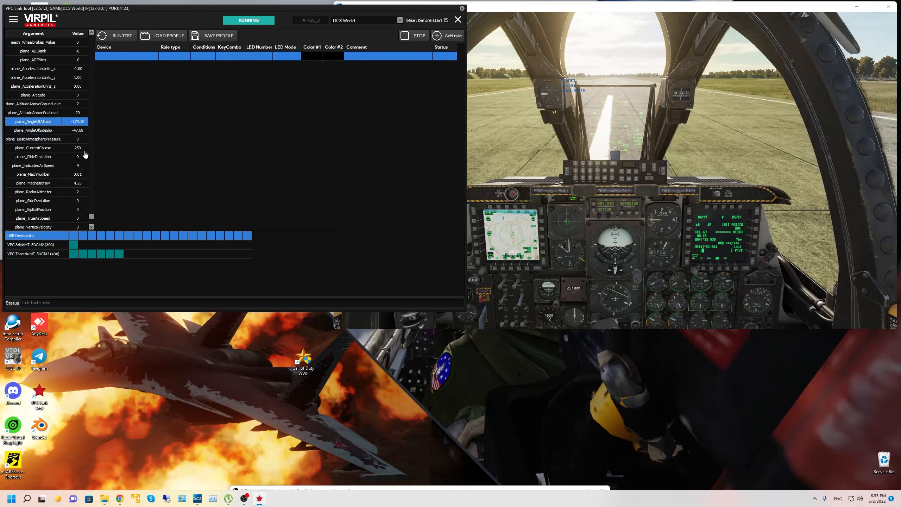
drag(90, 216, 91, 8)
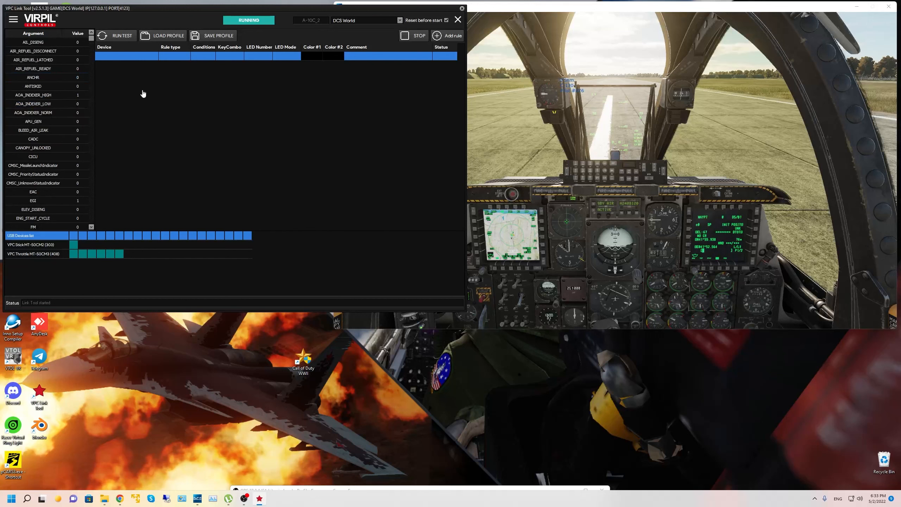
Look through the cockpit indicator arguments from AIL_DISENG onward and select the ILS argument.
click(45, 43)
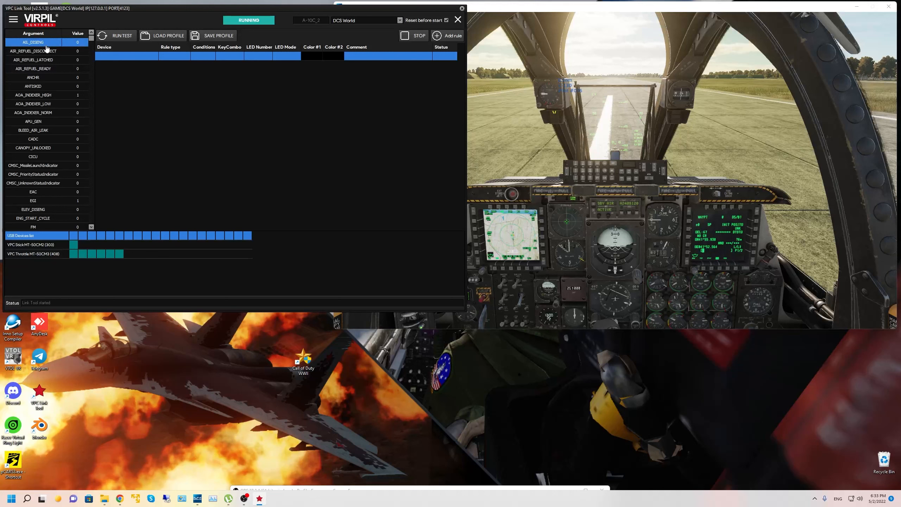
click(34, 156)
click(53, 183)
click(43, 195)
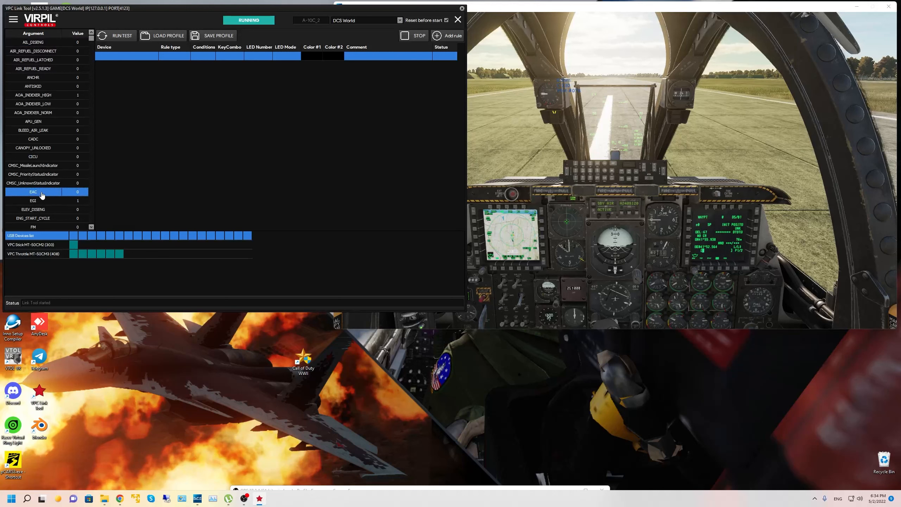
scroll(43, 195, down, 1)
click(41, 175)
scroll(40, 177, down, 11)
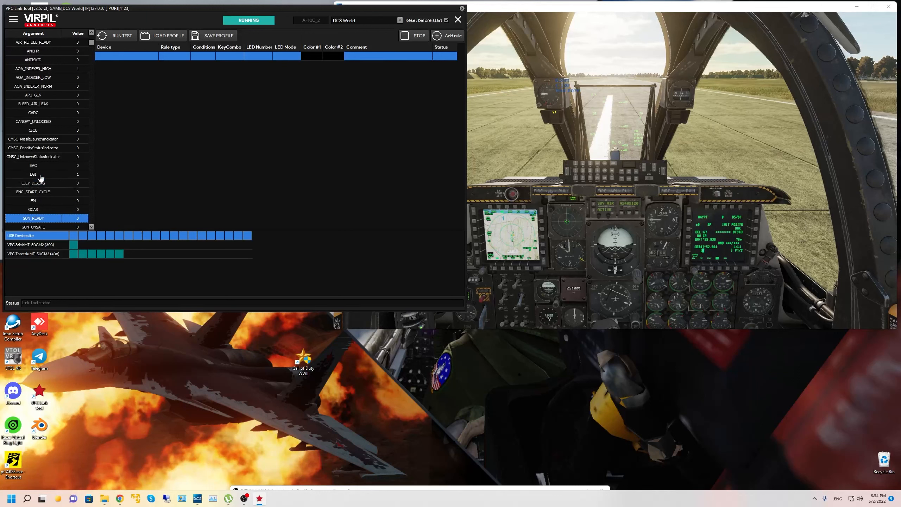
scroll(44, 176, down, 3)
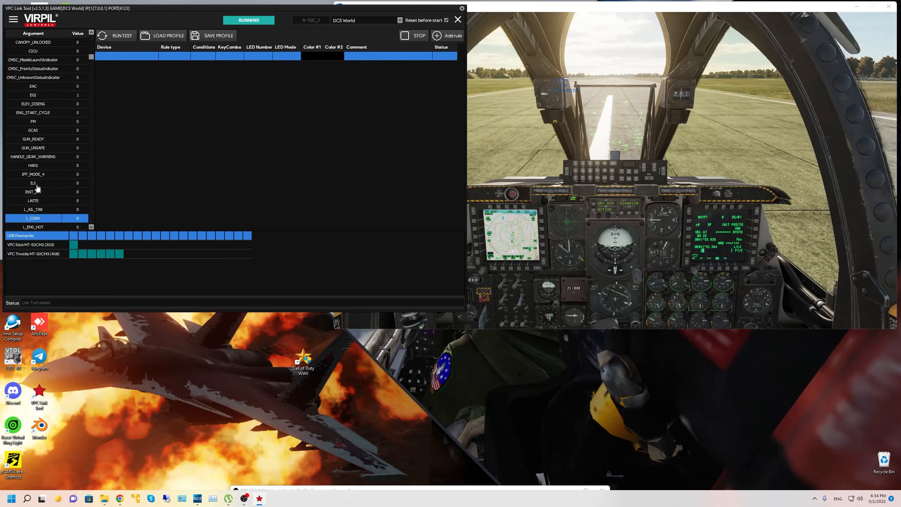
click(43, 185)
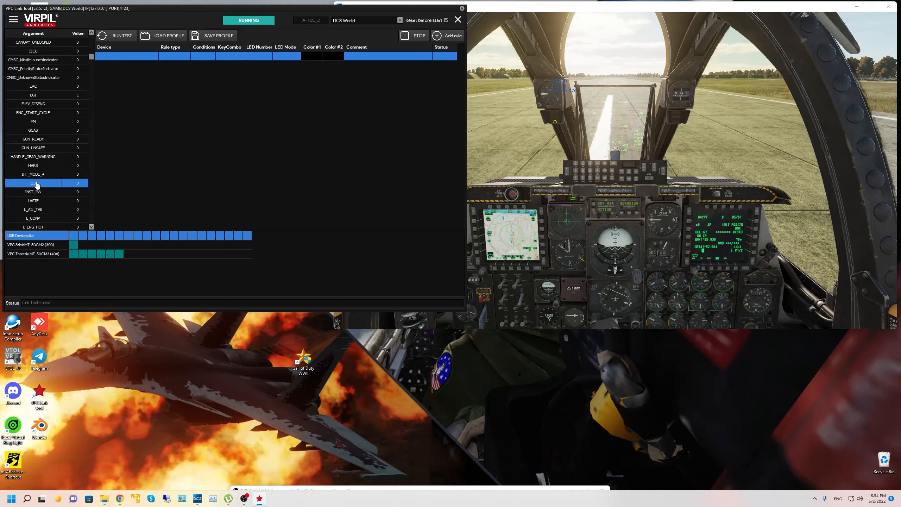
Switch to DCS World, turn on the cockpit's ILS mode, and check the ILS argument back in VPC Link Tool.
click(655, 256)
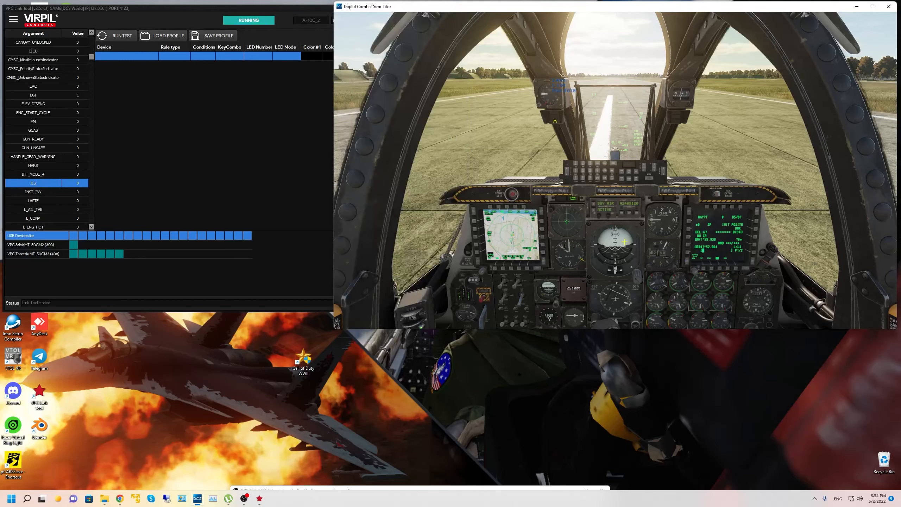
scroll(615, 171, up, 10)
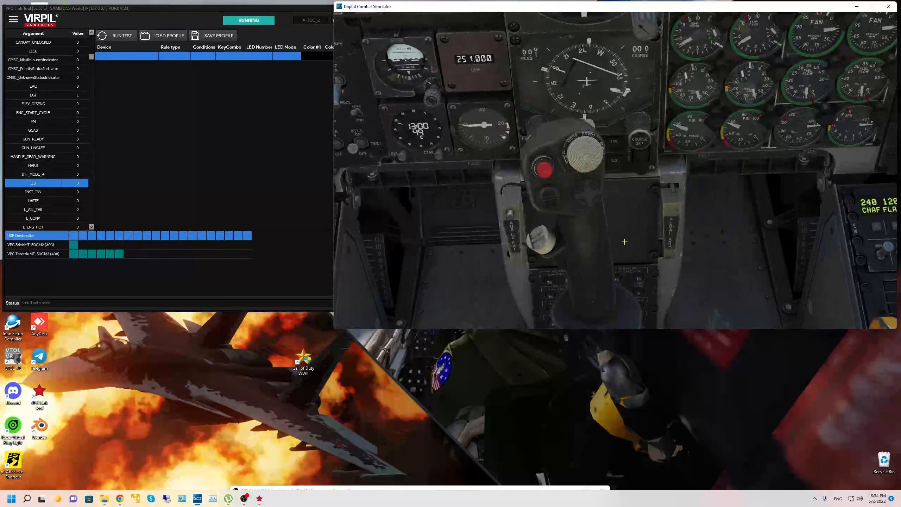
click(616, 165)
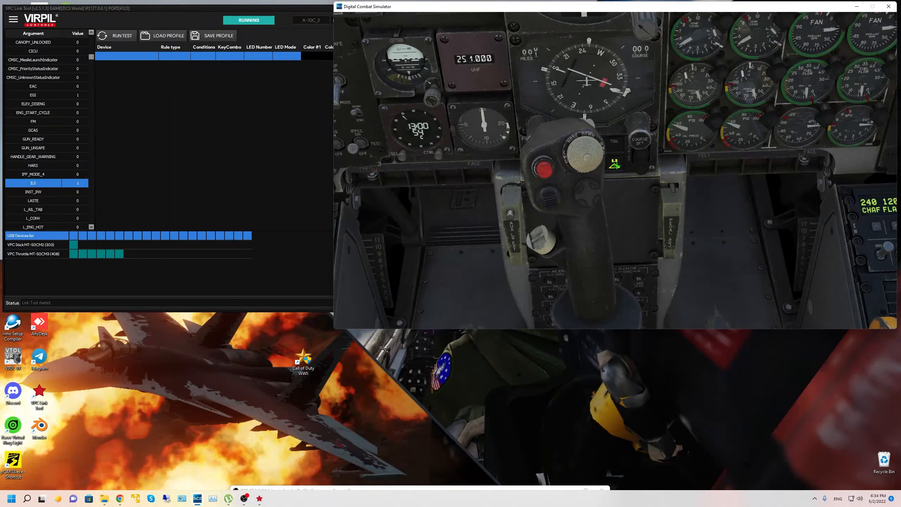
click(78, 188)
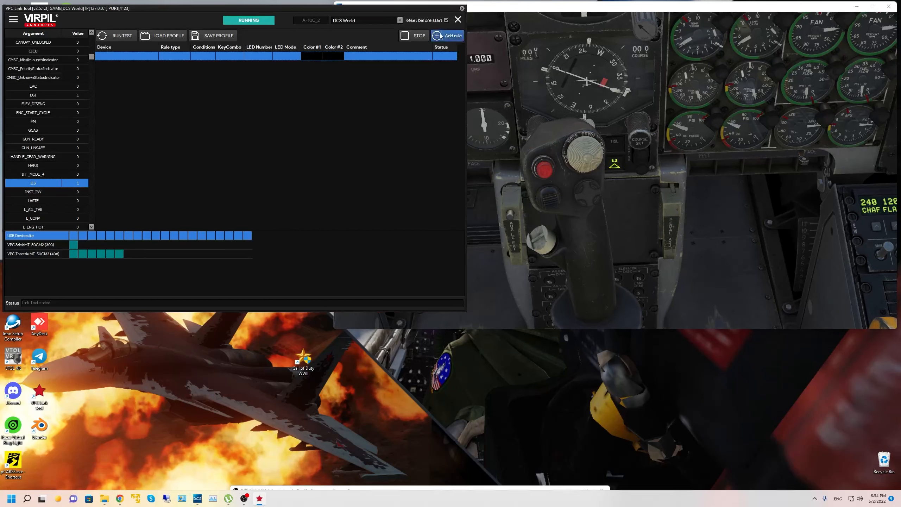
Add a new rule, open it for editing, and assign it to the VPC Throttle MT-50CM3 (408) device.
click(451, 41)
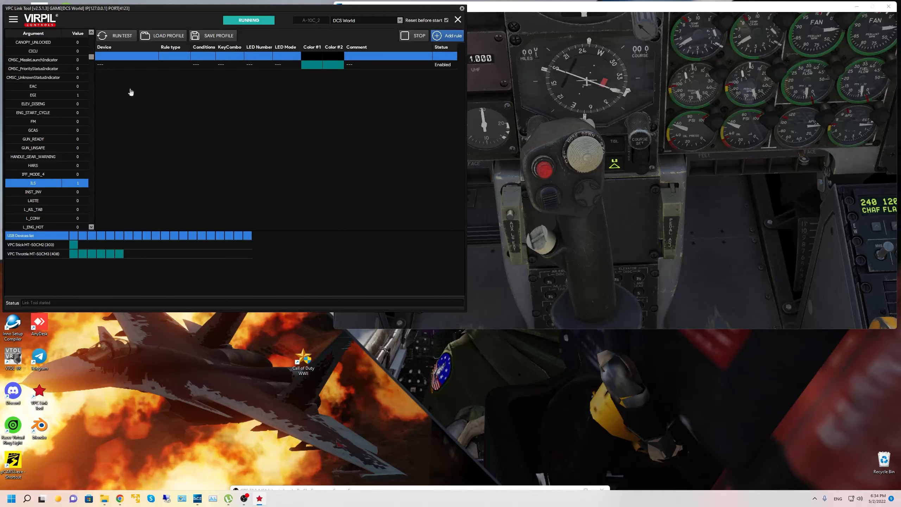
click(122, 67)
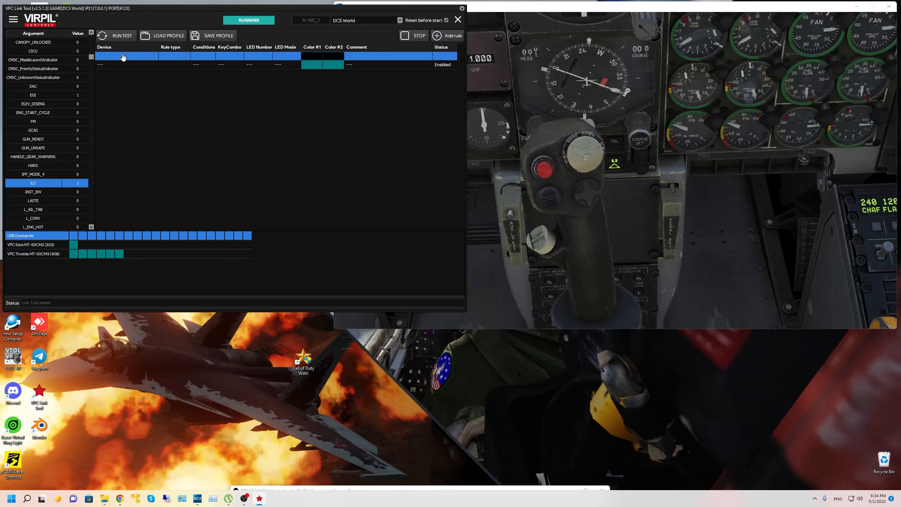
double_click(117, 67)
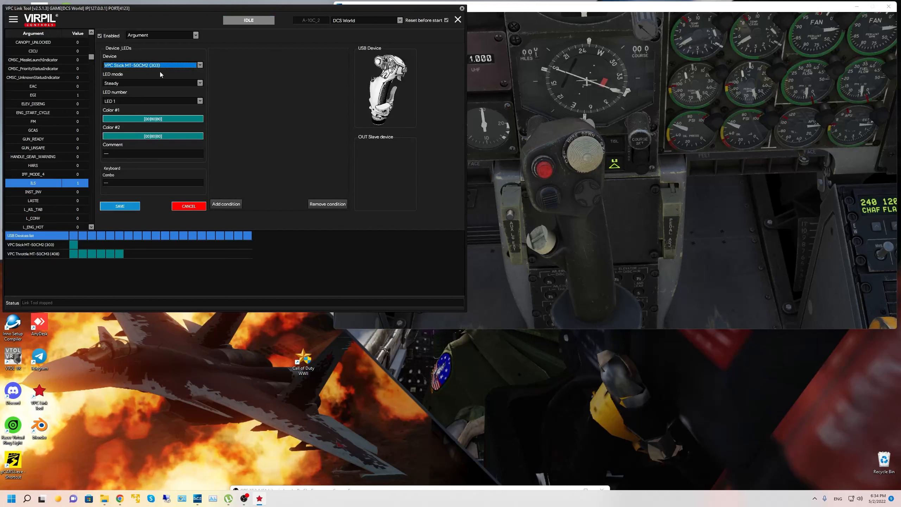
click(142, 68)
click(142, 67)
click(142, 68)
click(152, 78)
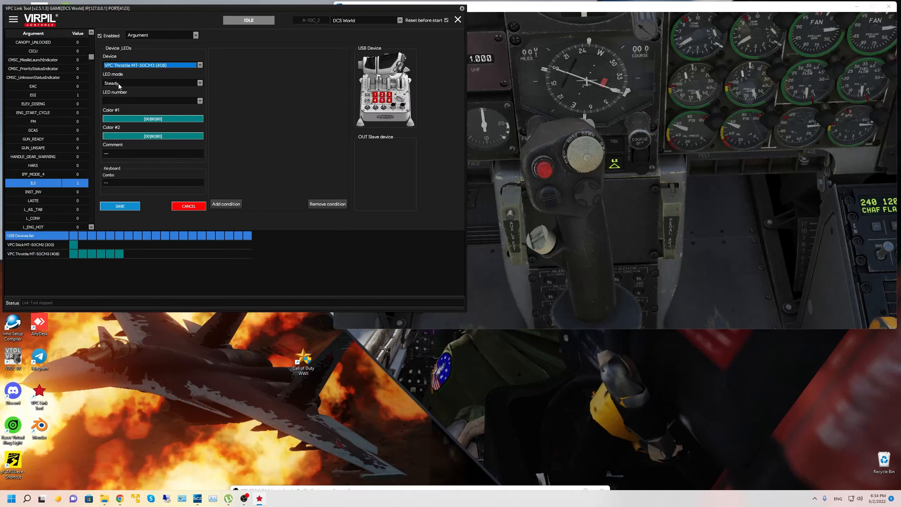
Target LED 1 in the rule, with Color #1 red at 60% brightness and Color #2 black.
click(121, 101)
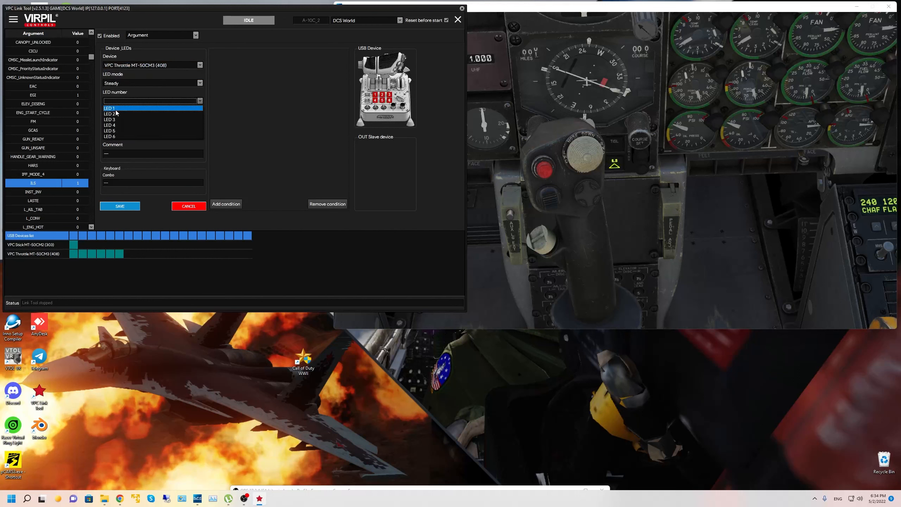
click(115, 111)
click(164, 120)
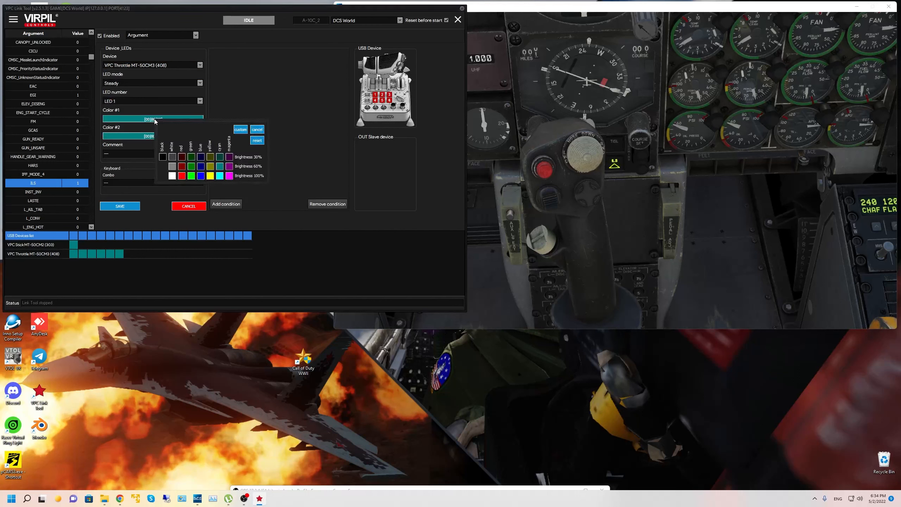
click(180, 168)
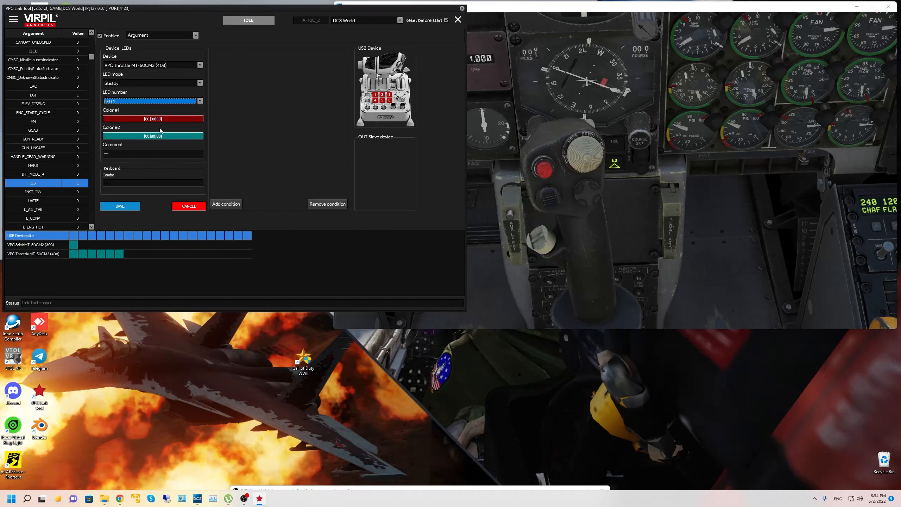
click(135, 137)
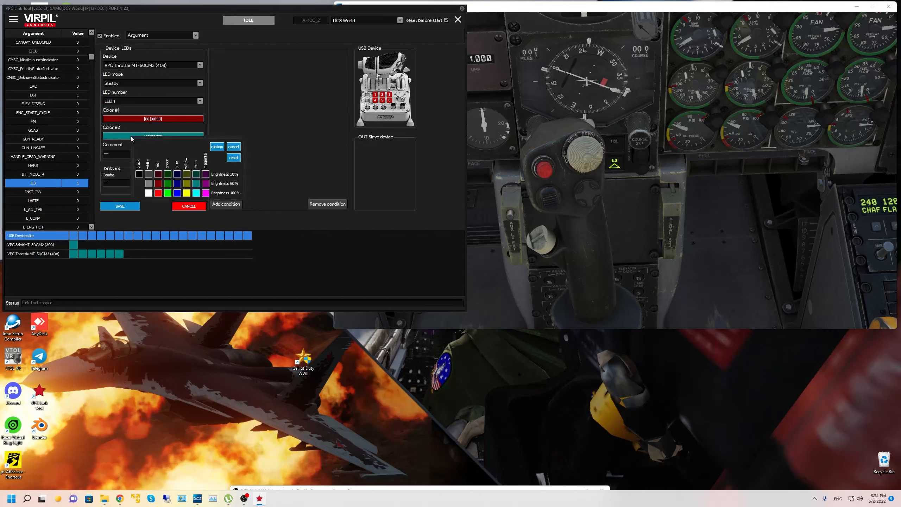
click(139, 175)
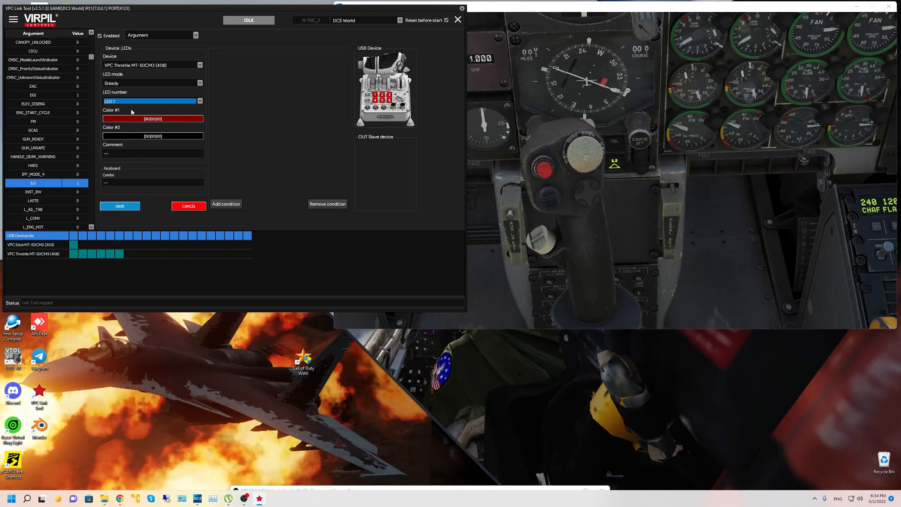
Set the rule's LED mode to Flashing and its comment to "ILS enabled".
click(113, 85)
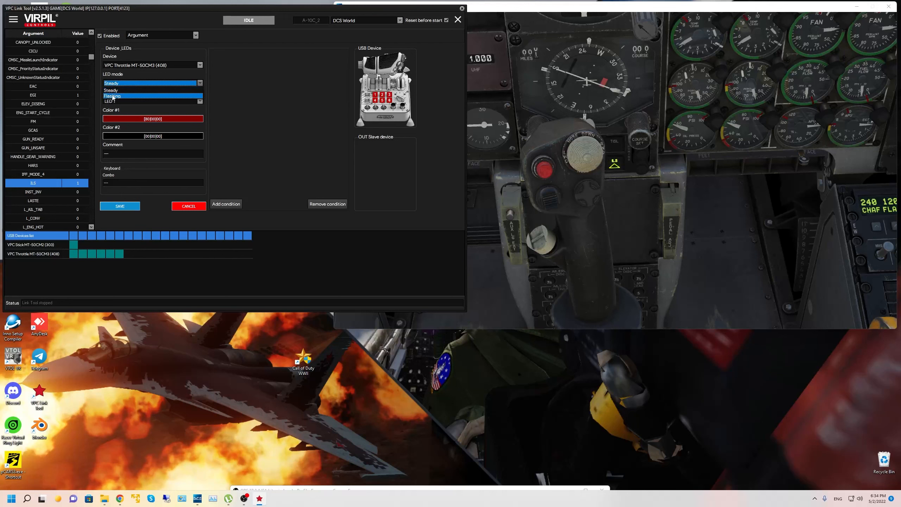
click(115, 98)
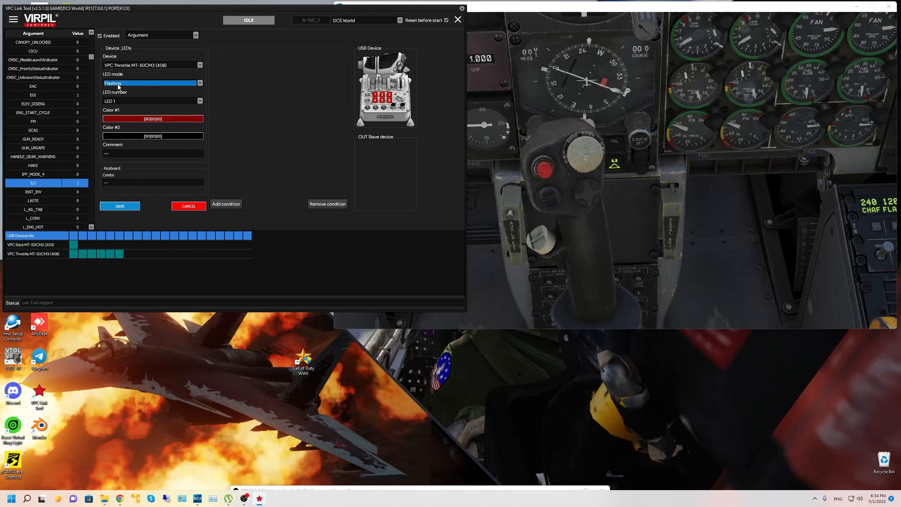
click(118, 85)
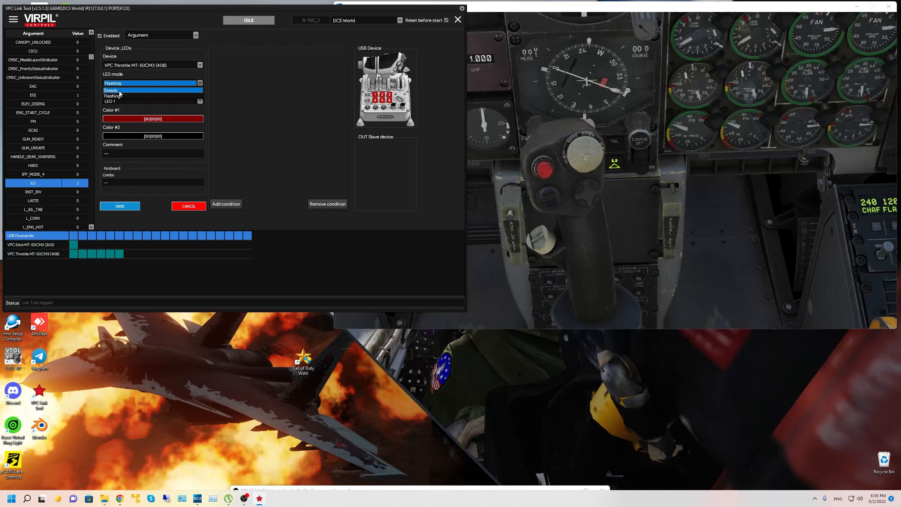
click(119, 96)
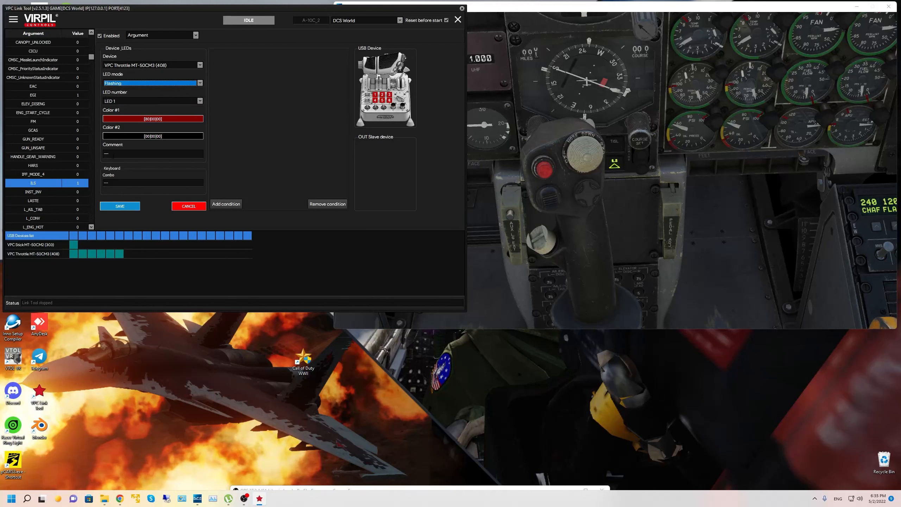
drag(122, 154, 101, 155)
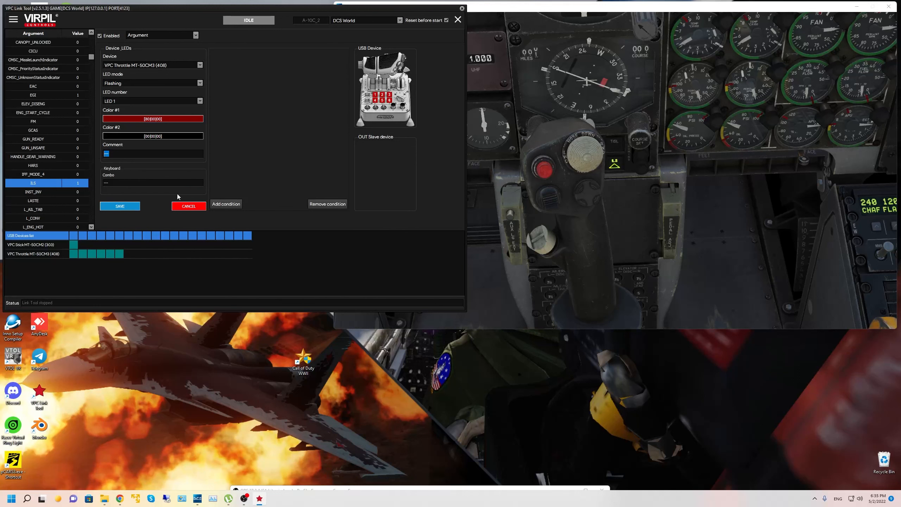
text(ILS enabled)
Add a condition to the rule requiring the copied ILS argument to be Equal to 1.
click(227, 205)
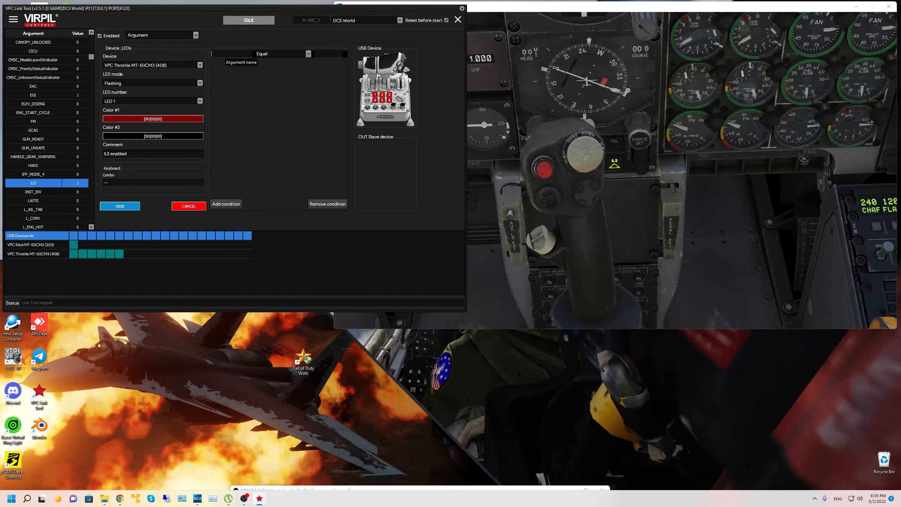
click(236, 56)
right_click(40, 182)
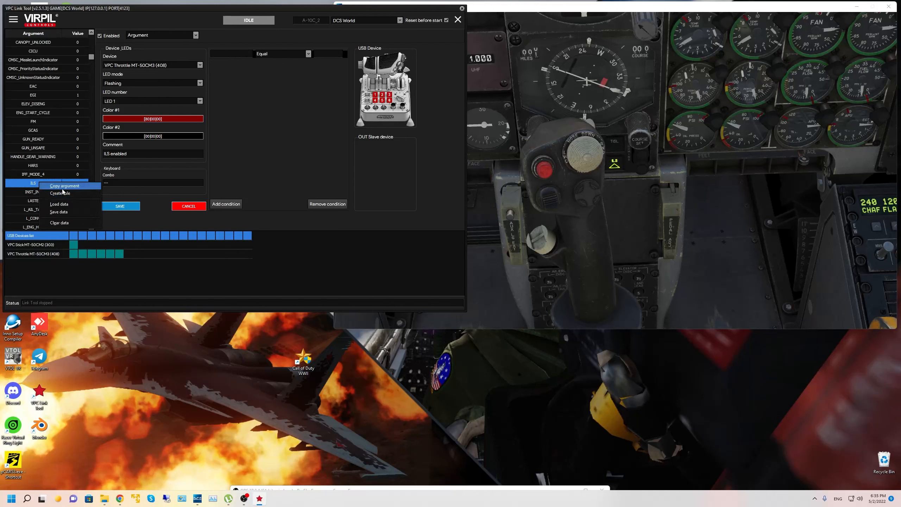
click(62, 187)
key(ctrl+v)
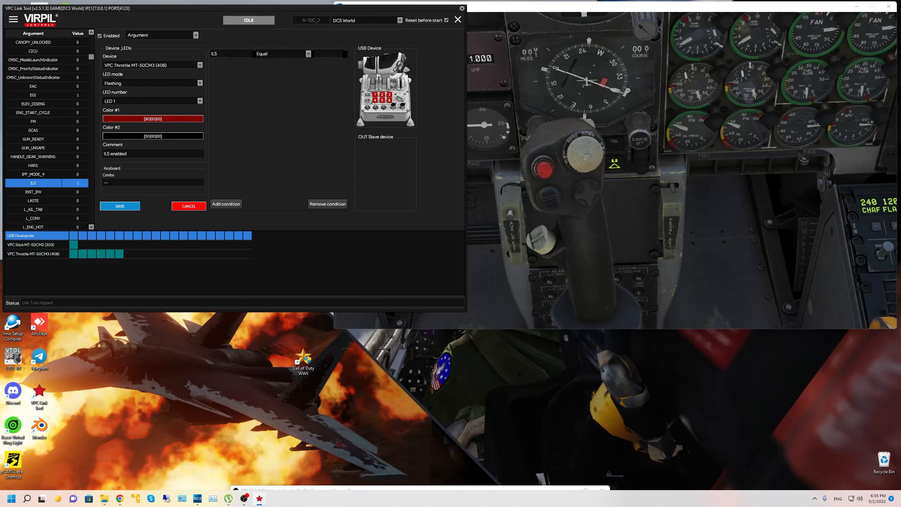
key(ctrl+a)
key(Tab)
click(308, 54)
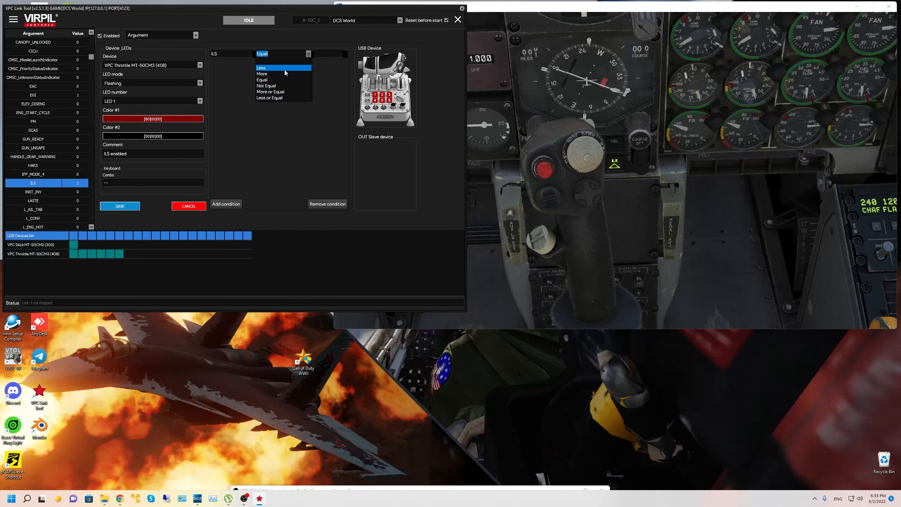
click(267, 80)
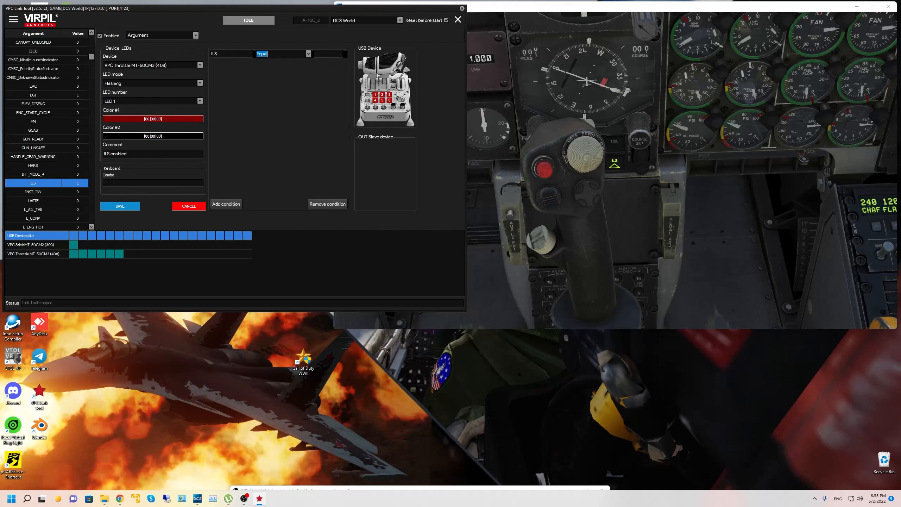
click(315, 54)
text(1)
Add five extra blank conditions to the rule alongside the ILS condition.
click(225, 204)
click(224, 204)
click(225, 204)
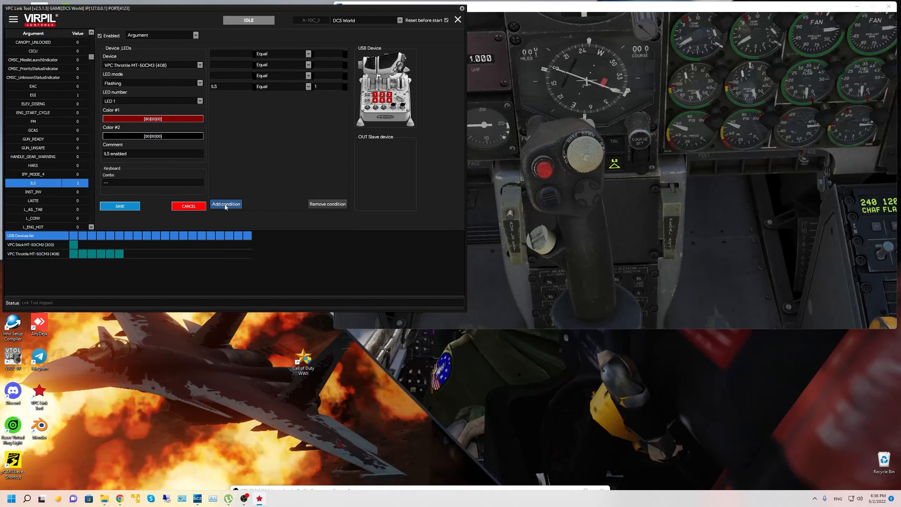
click(224, 204)
click(224, 204)
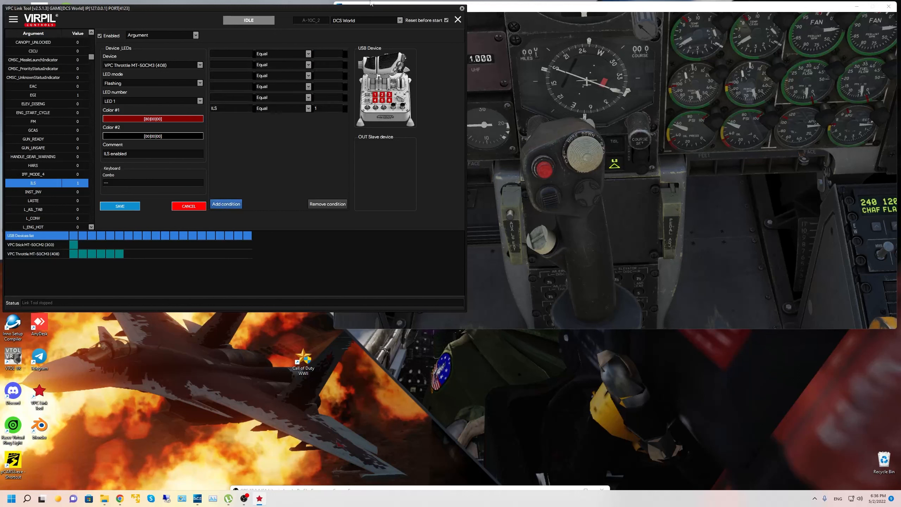
Remove the five blank conditions from the rule, keeping only the ILS condition.
double_click(214, 108)
key(ctrl+c)
click(228, 108)
key(ctrl+a)
click(333, 204)
click(333, 205)
click(333, 204)
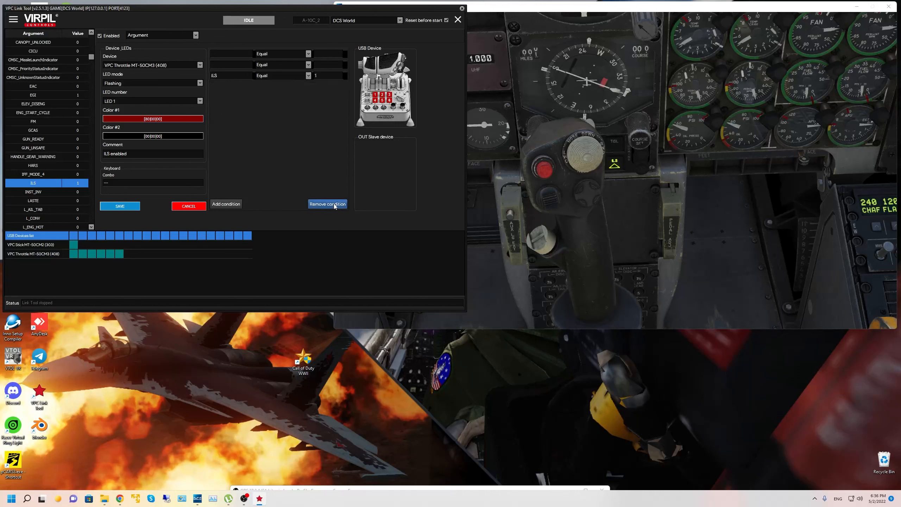
click(334, 205)
click(333, 205)
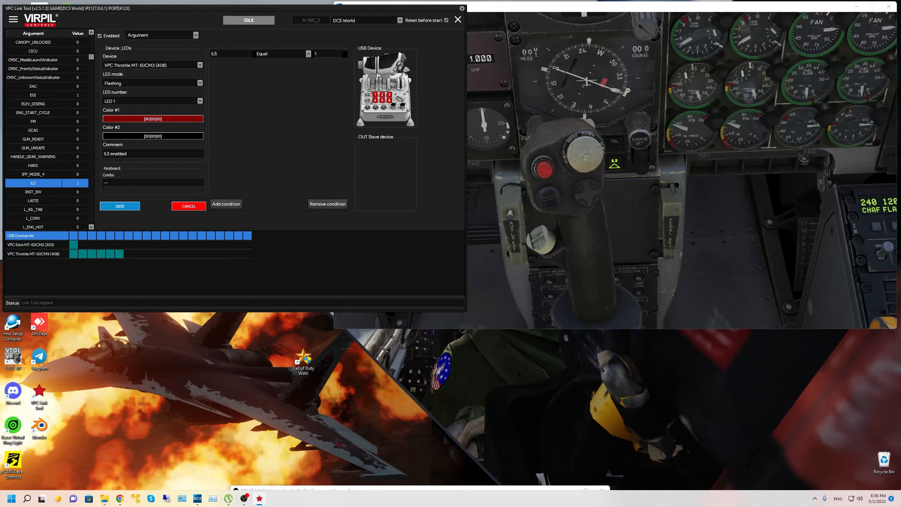
Check the ILS condition's argument and value fields, and save the "ILS enabled" rule.
double_click(214, 54)
key(Tab)
click(316, 54)
click(117, 207)
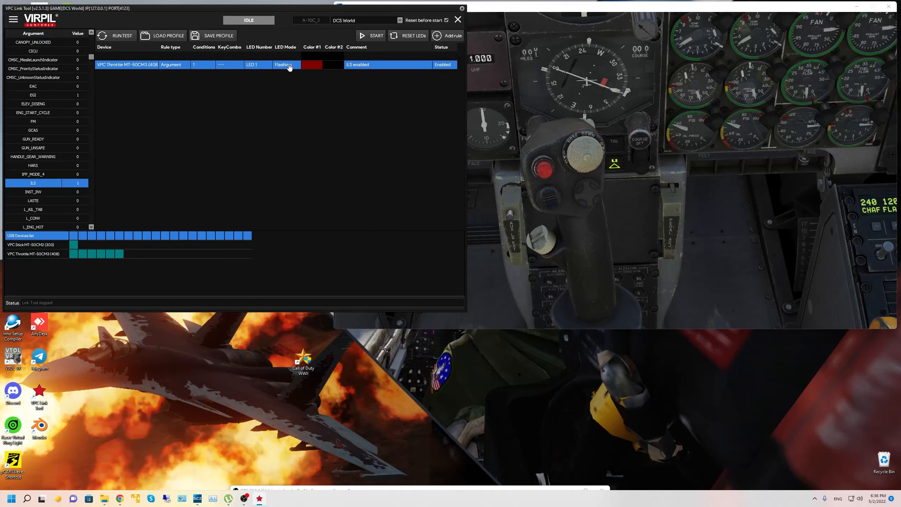
Delete the empty rule above the "ILS enabled" rule and start the link.
right_click(142, 58)
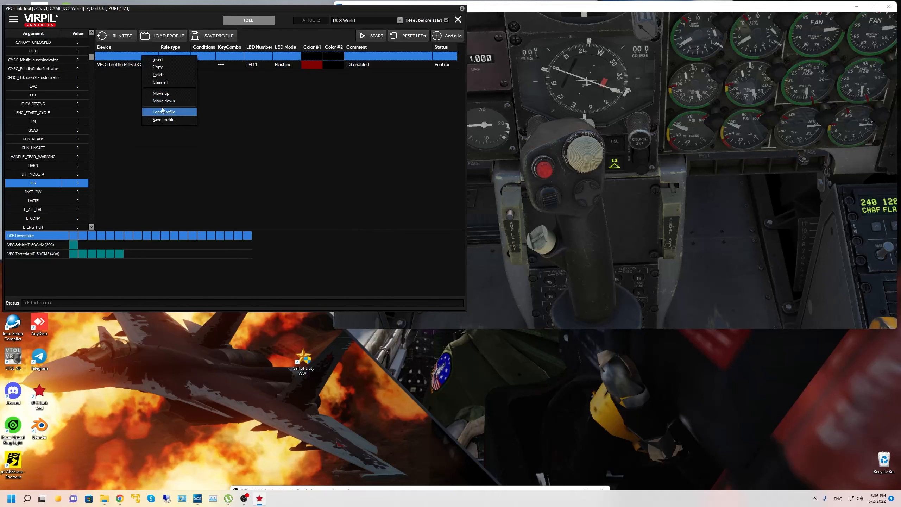
click(159, 75)
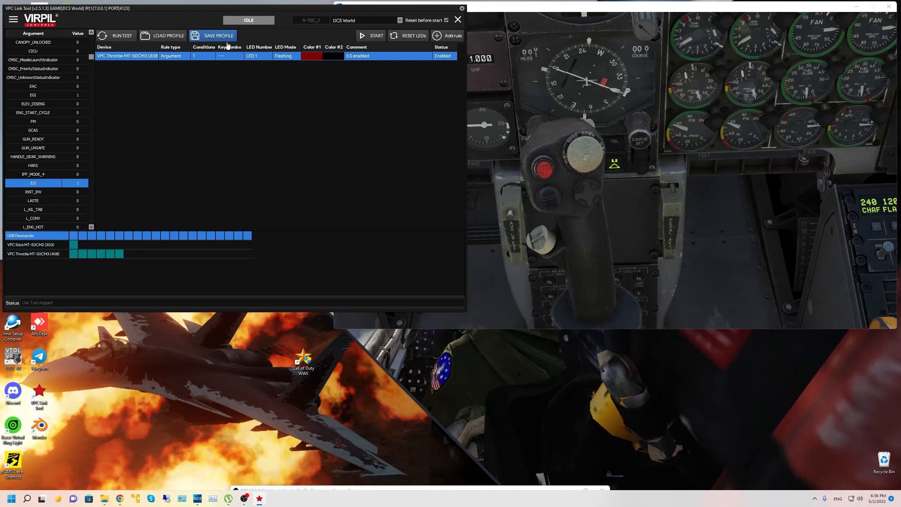
click(367, 34)
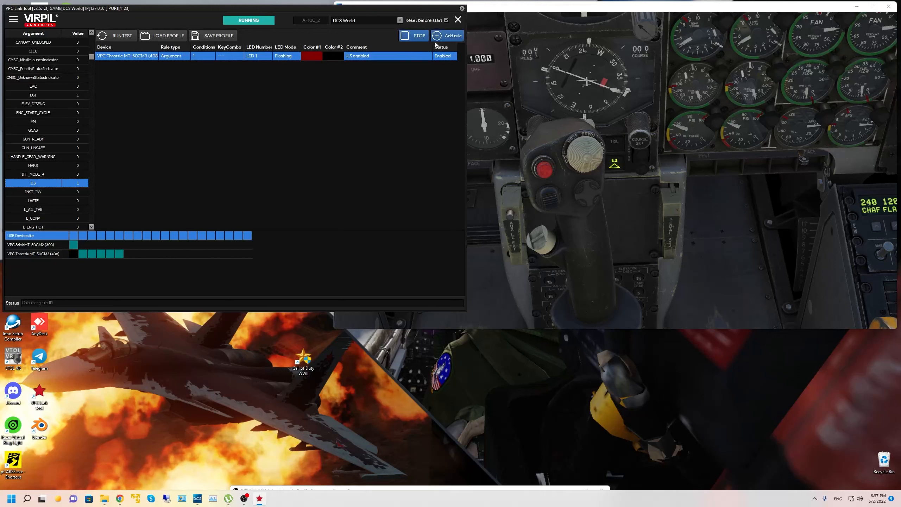
Add a second rule in Steady mode, with Color #1 white at 60% brightness and Color #2 black.
click(450, 40)
click(123, 68)
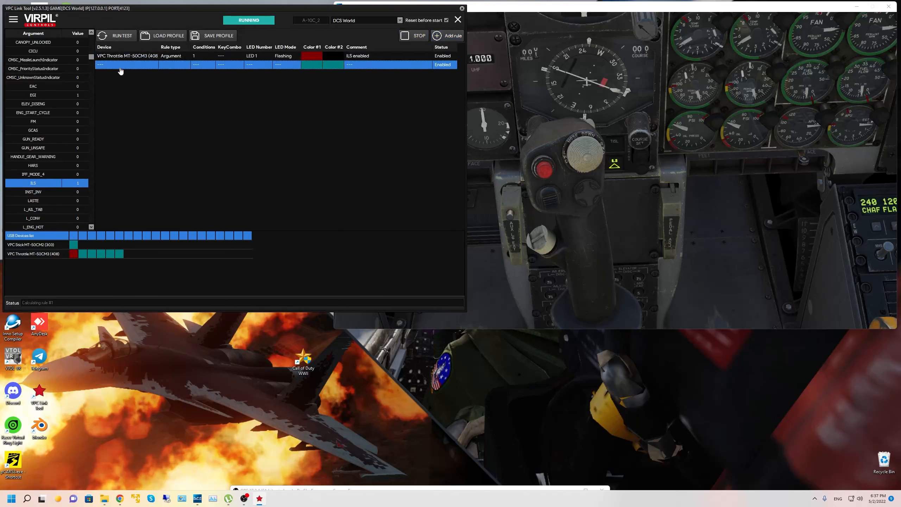
click(125, 67)
click(148, 120)
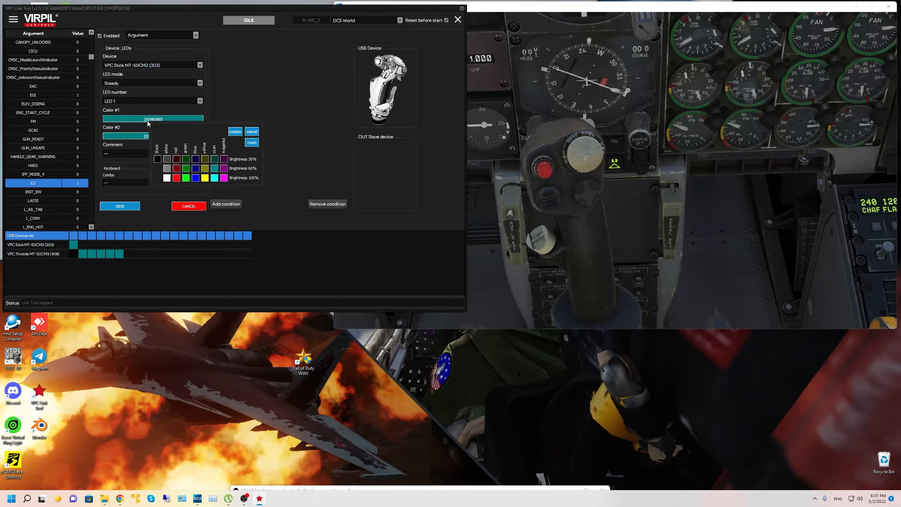
click(167, 168)
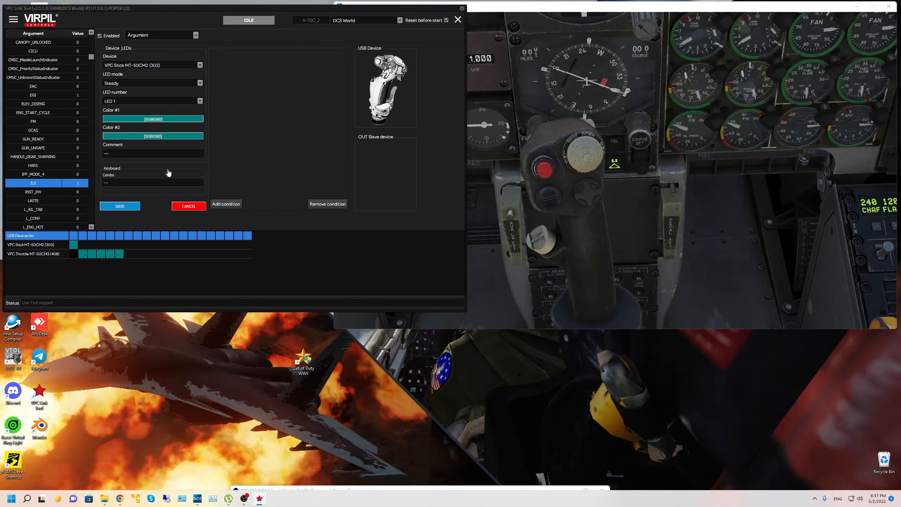
click(153, 136)
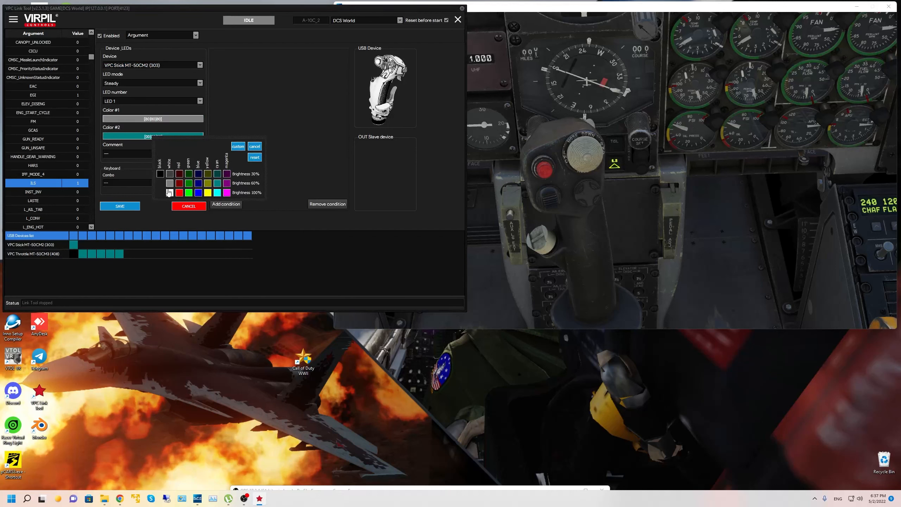
click(160, 173)
click(118, 85)
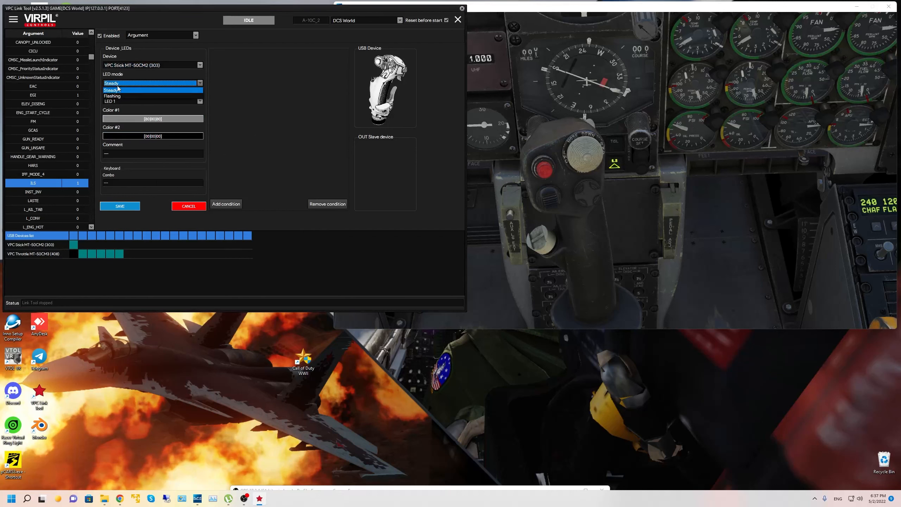
click(121, 87)
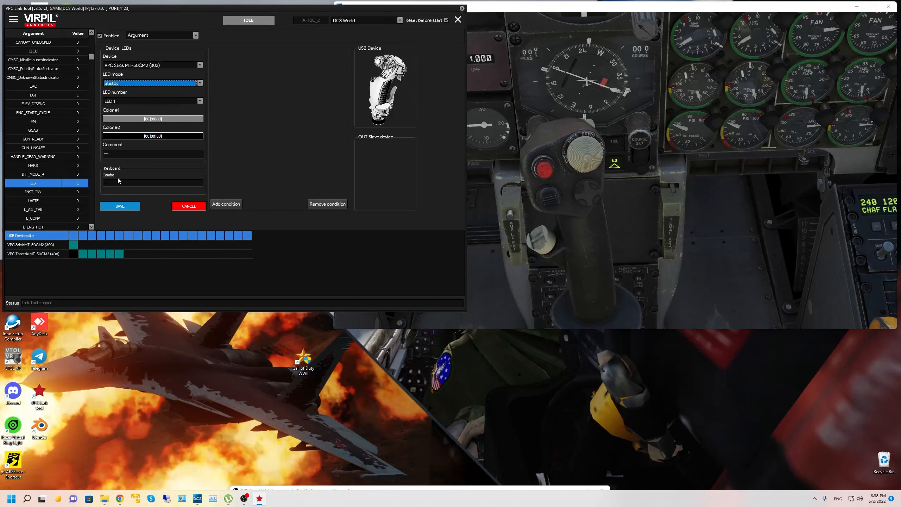
Set the new rule's comment to "ILS disabled" and add a condition requiring the ILS argument to be Equal to 0.
drag(123, 154, 3, 154)
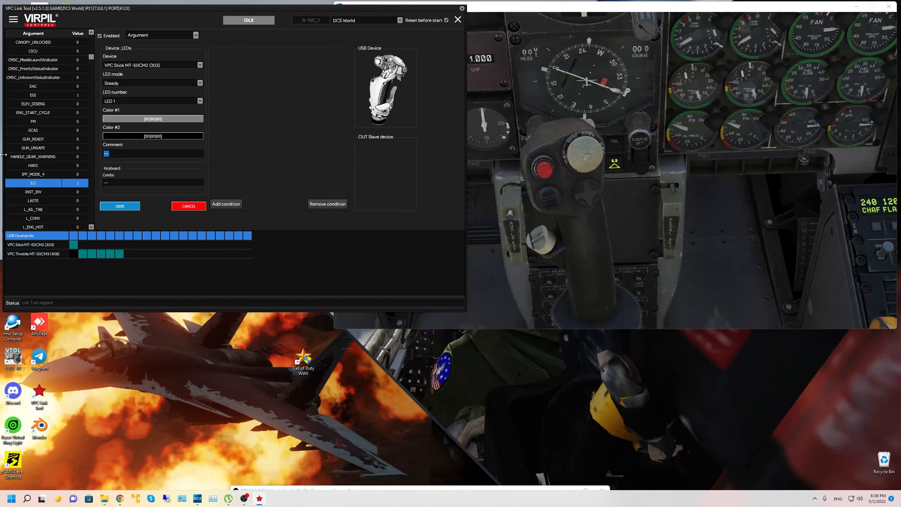
text(ILS disabled)
click(226, 204)
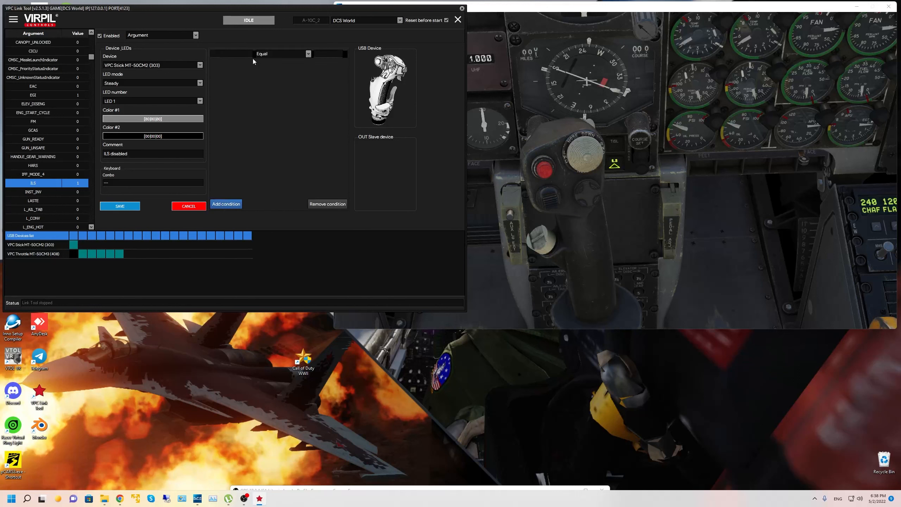
right_click(31, 183)
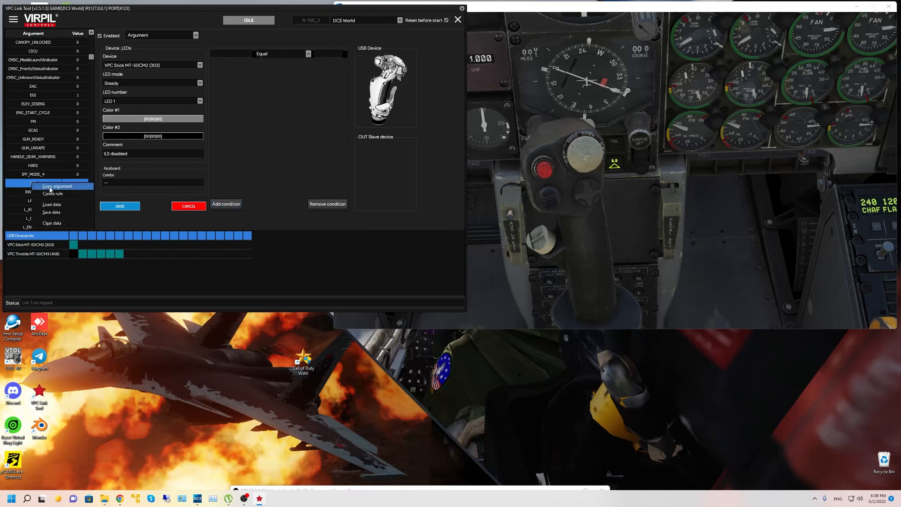
click(50, 187)
click(231, 53)
key(ctrl+v)
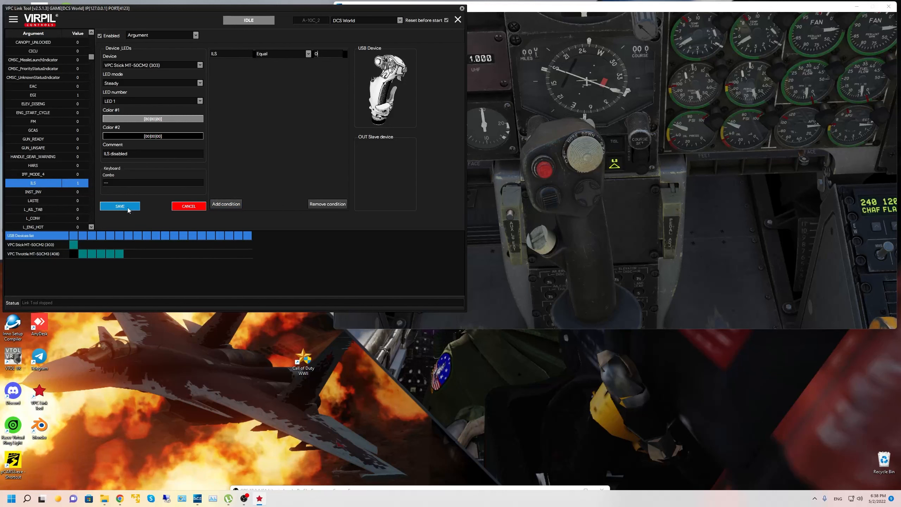
Assign the "ILS disabled" rule to LED 1 of the VPC Throttle MT-50CM3 (408) and save it.
click(131, 66)
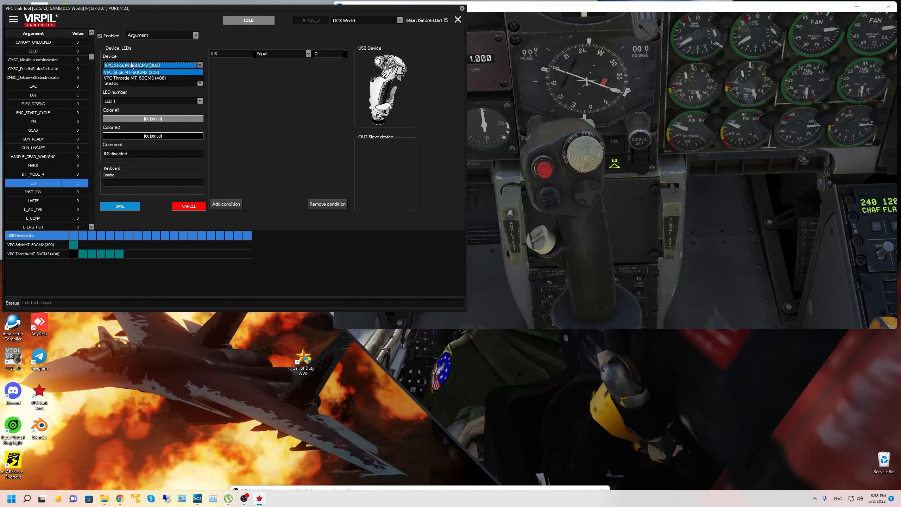
click(125, 77)
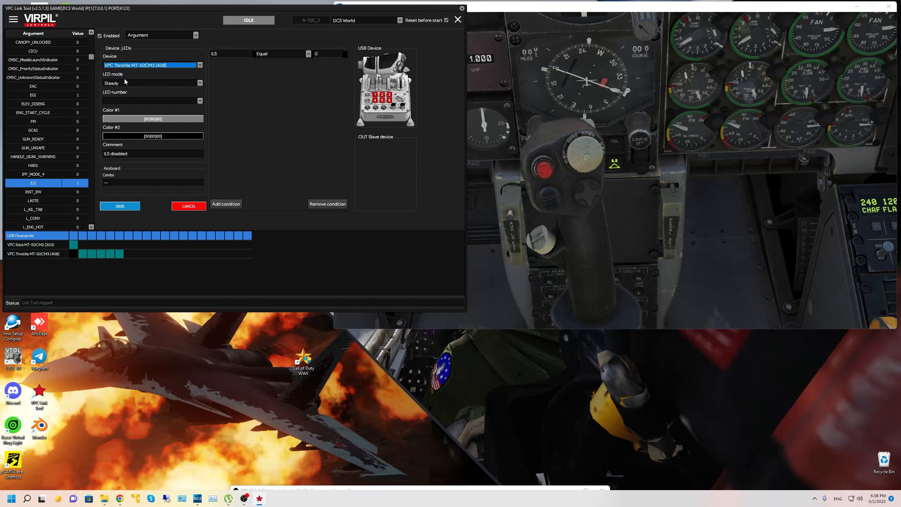
click(116, 100)
click(114, 110)
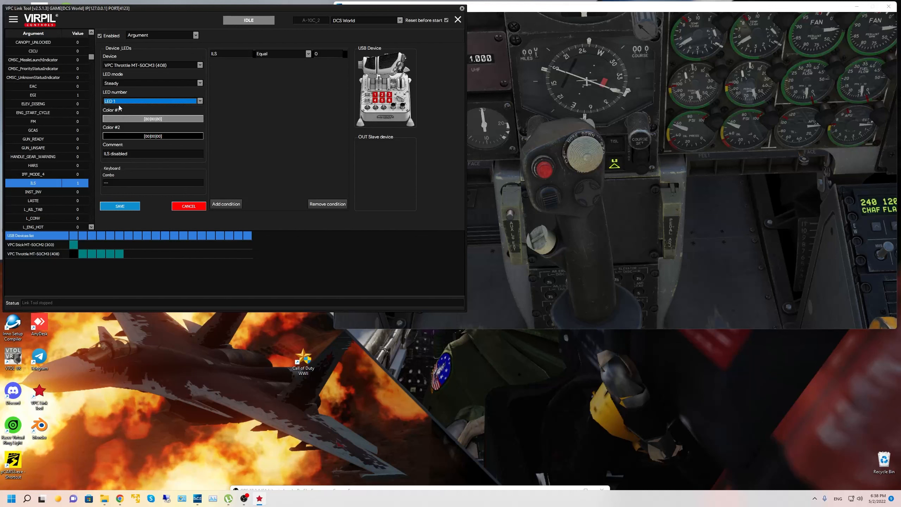
click(120, 206)
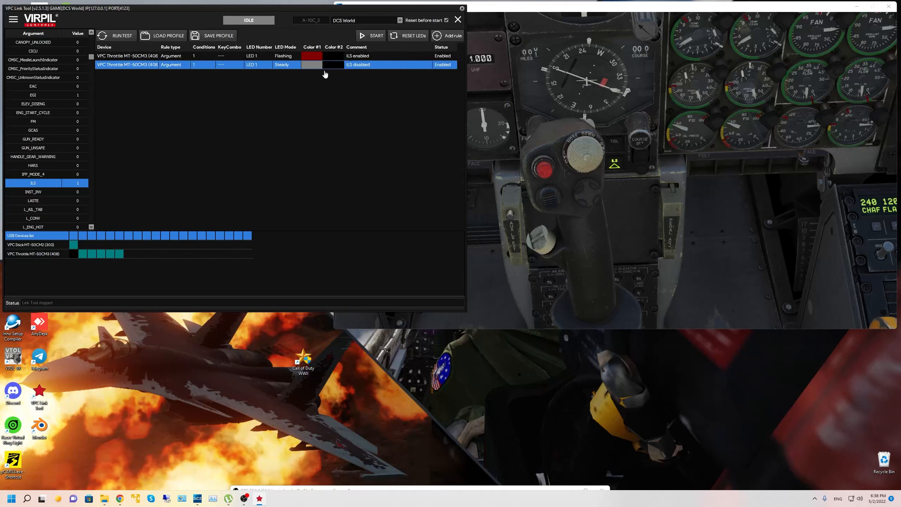
Start the link with both rules and switch off ILS mode in the DCS World cockpit.
click(376, 36)
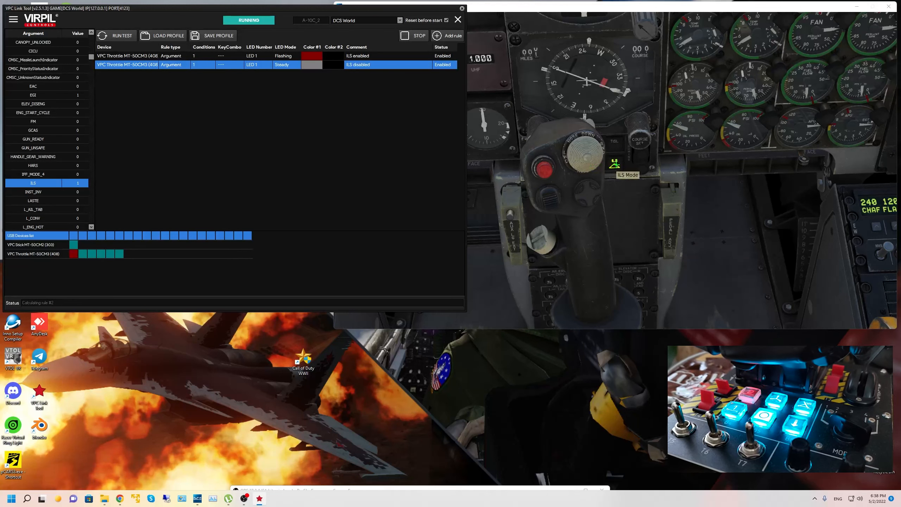
click(616, 164)
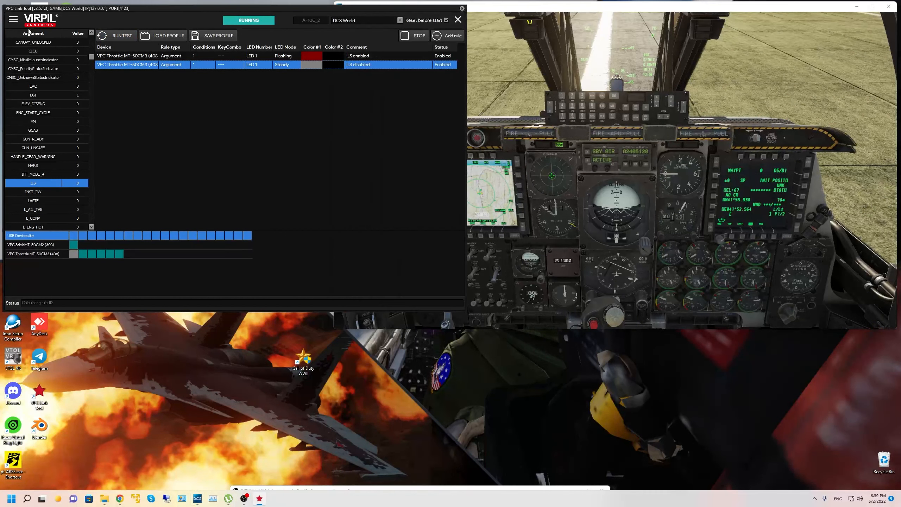
Set the application's poll rate to 100 ms in the VPC Link Tool options.
click(14, 20)
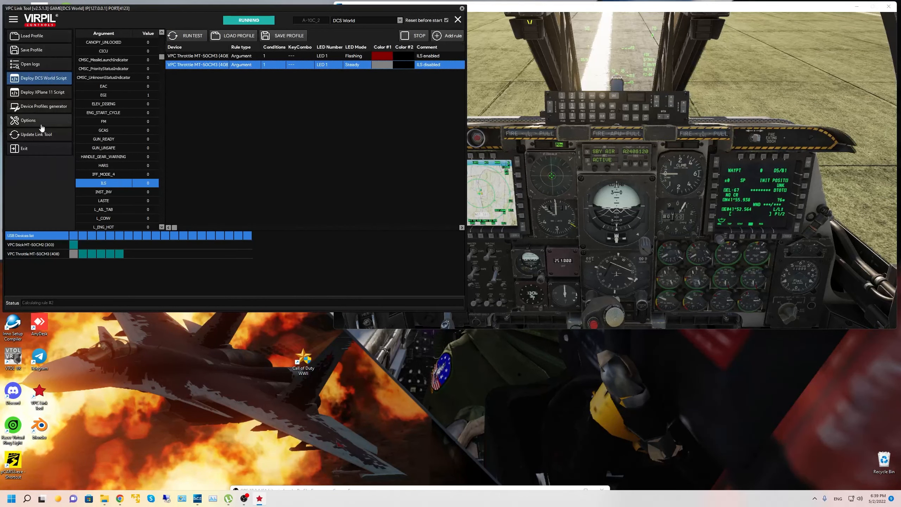
click(29, 121)
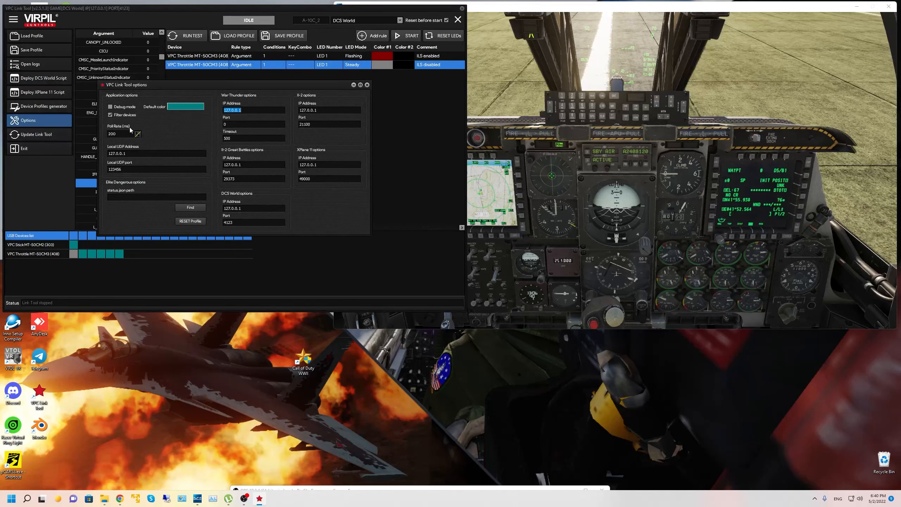
drag(124, 134, 84, 136)
text(100)
Open vpcGameGUI.lua from the DCS.openbeta Scripts\Hooks folder and locate the comment about the export interval.
click(104, 499)
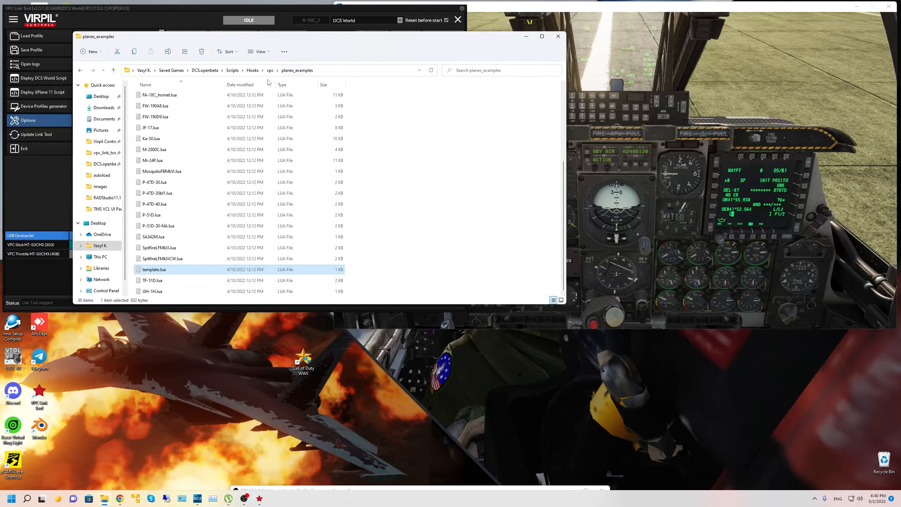
click(253, 70)
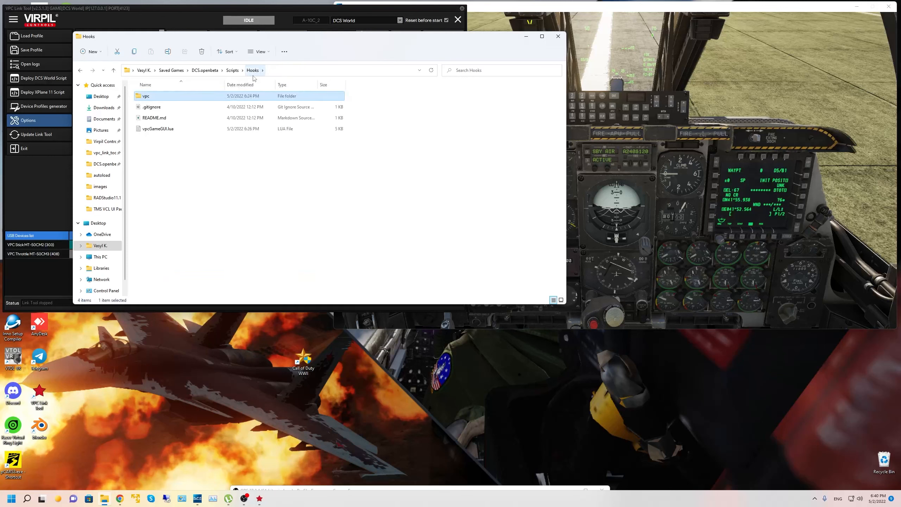
double_click(159, 129)
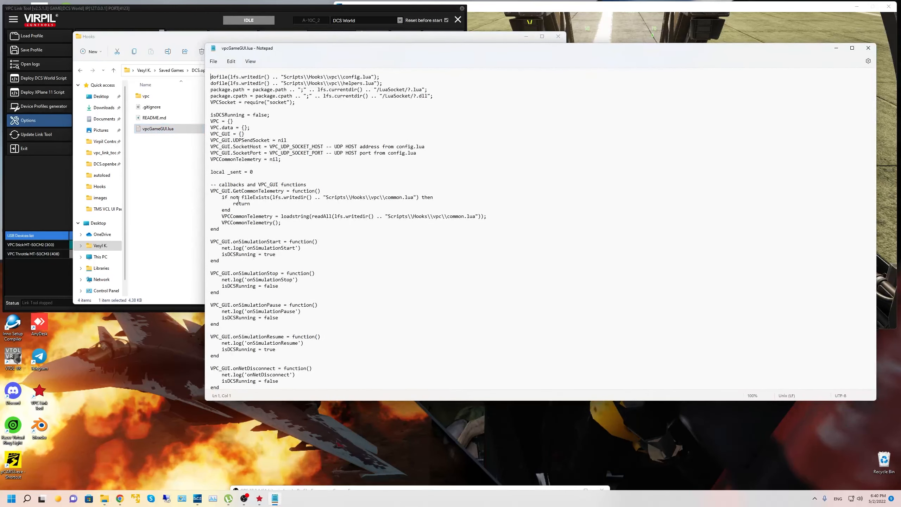
scroll(238, 200, down, 20)
drag(222, 219, 317, 220)
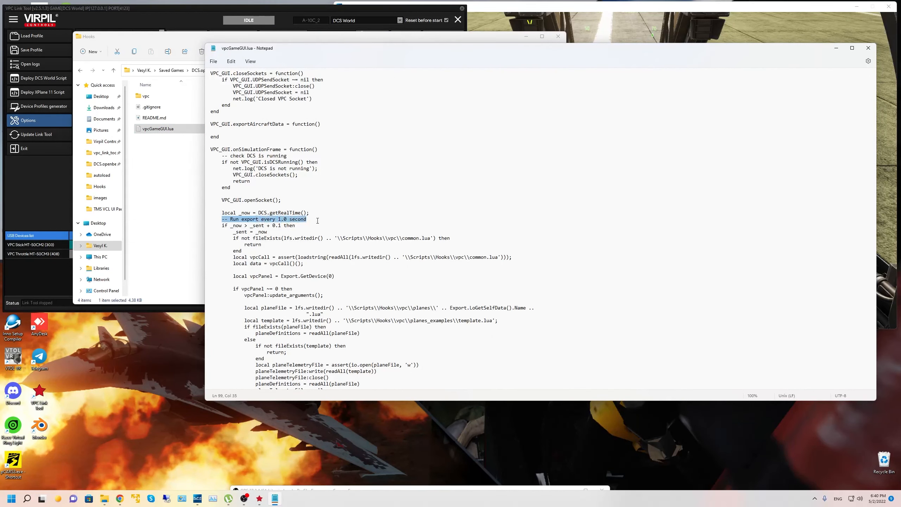
Change the export comment in vpcGameGUI.lua to "Run export every 0.1 second" and save the file.
click(280, 219)
key(Left)
key(Left)
key(Left)
key(Left)
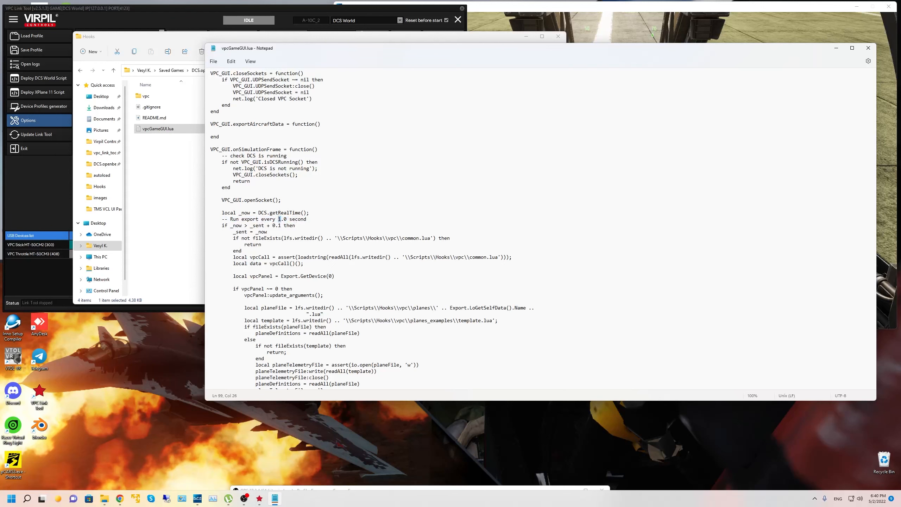
key(Delete)
key(Delete)
key(Delete)
text(0.1)
double_click(294, 220)
key(ctrl+s)
click(625, 25)
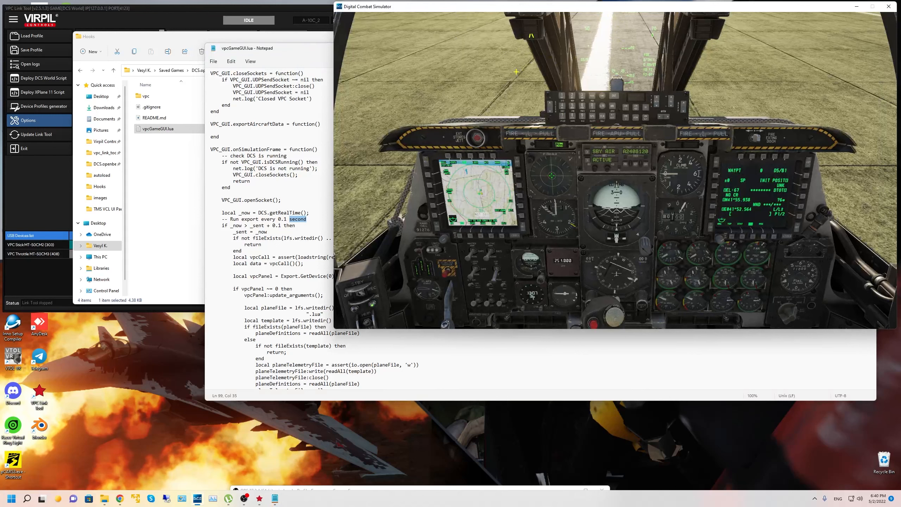
click(301, 219)
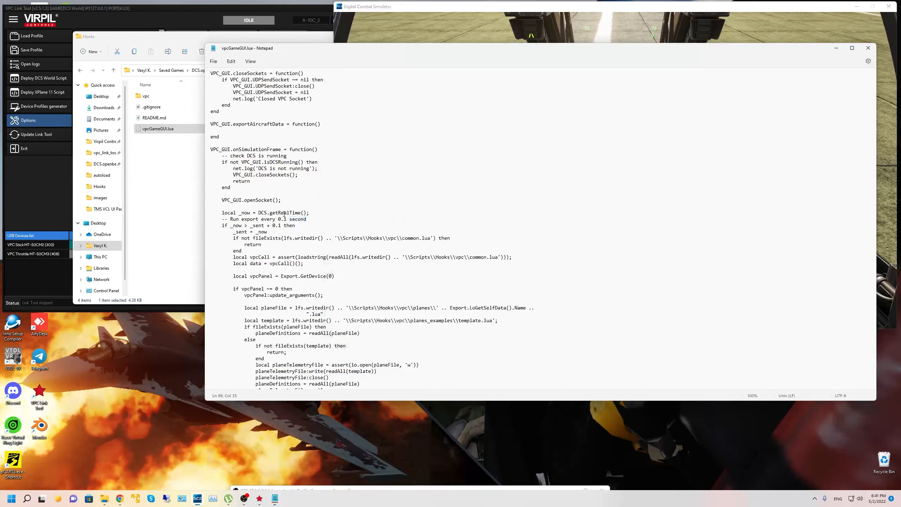
double_click(301, 219)
scroll(254, 61, up, 15)
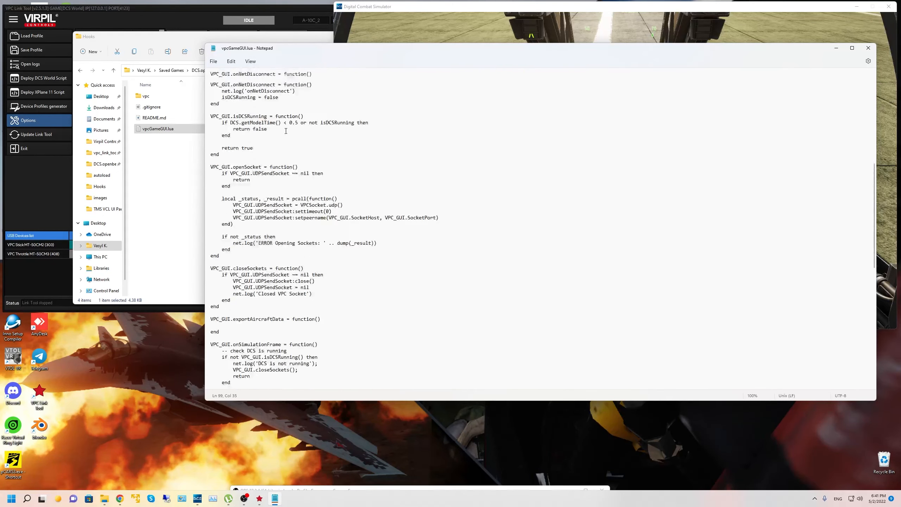
Open config.lua from the vpc folder, set VPC_DEBUG to true, save the file and return to DCS World.
double_click(155, 95)
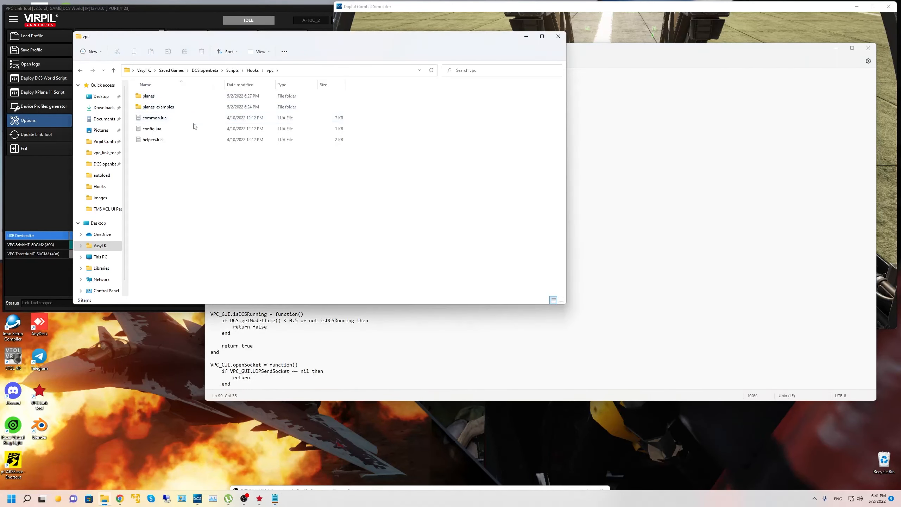
double_click(161, 129)
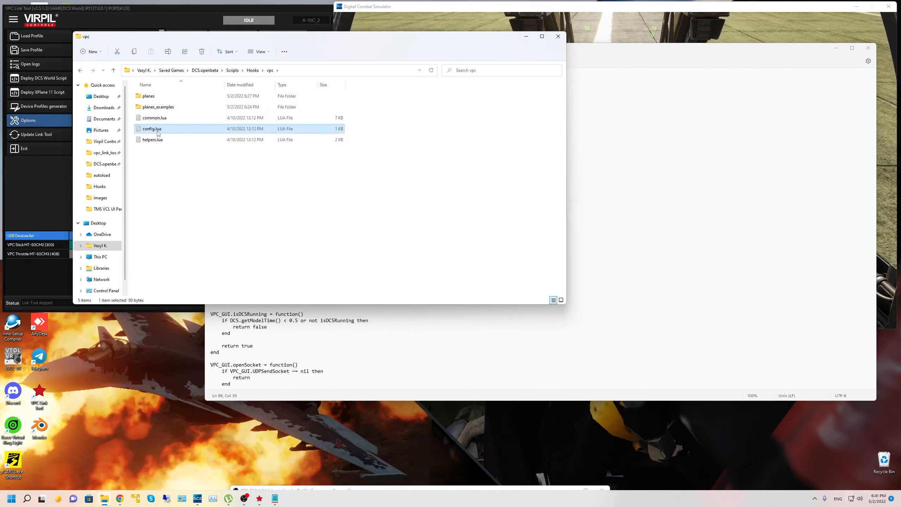
drag(236, 50, 305, 68)
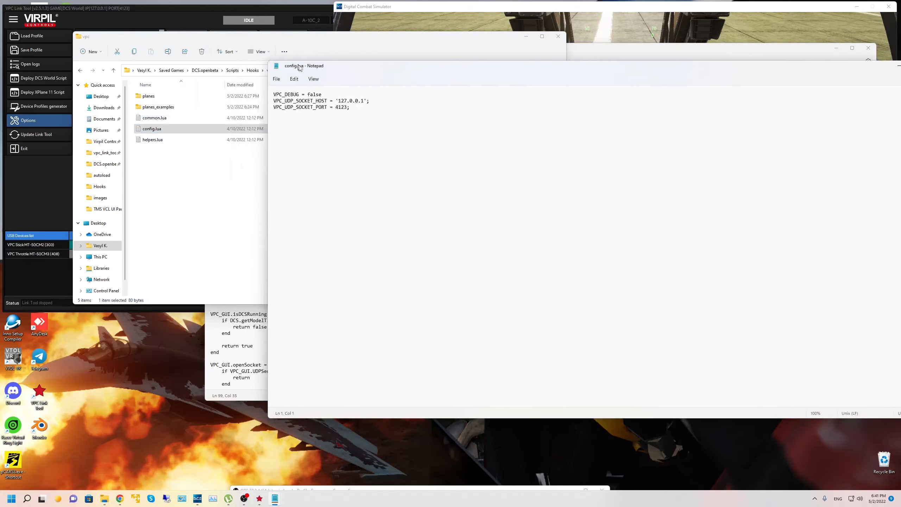
double_click(319, 96)
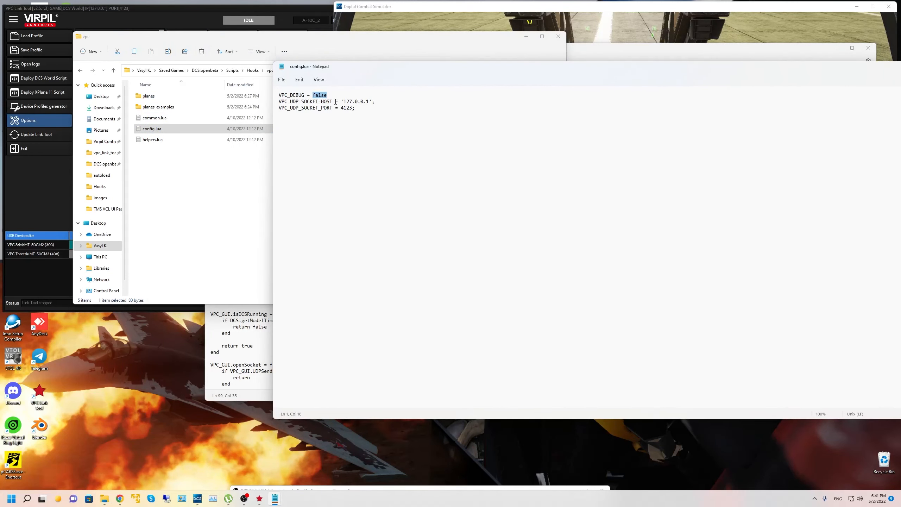
text(tru)
key(ctrl+s)
click(358, 5)
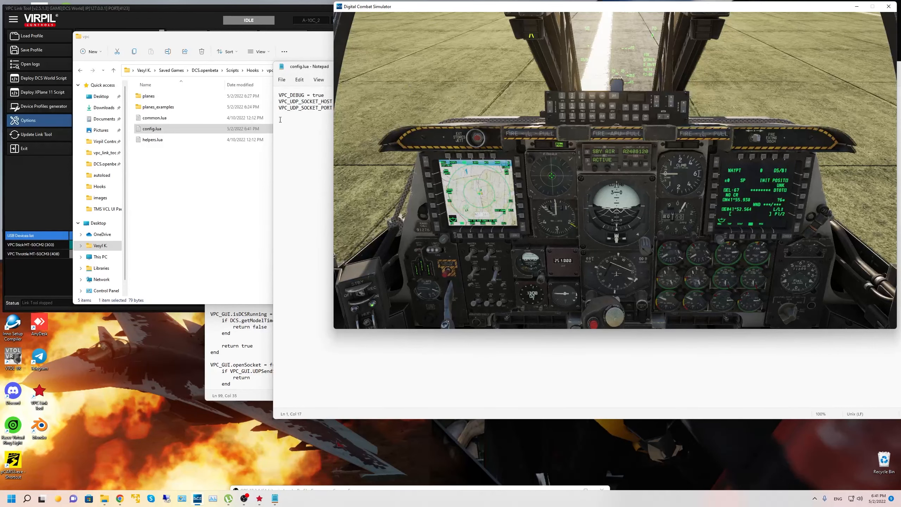
Review the UDP socket host and port settings in config.lua.
click(316, 102)
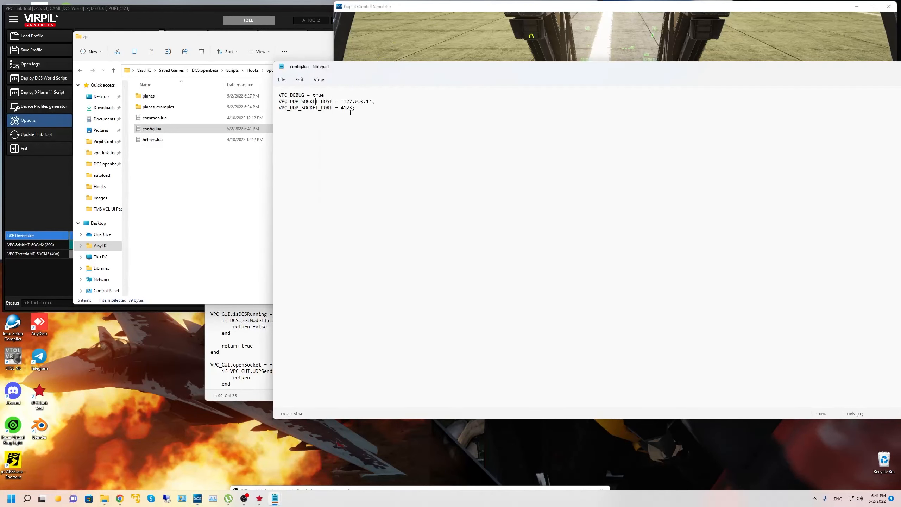
double_click(329, 101)
click(394, 43)
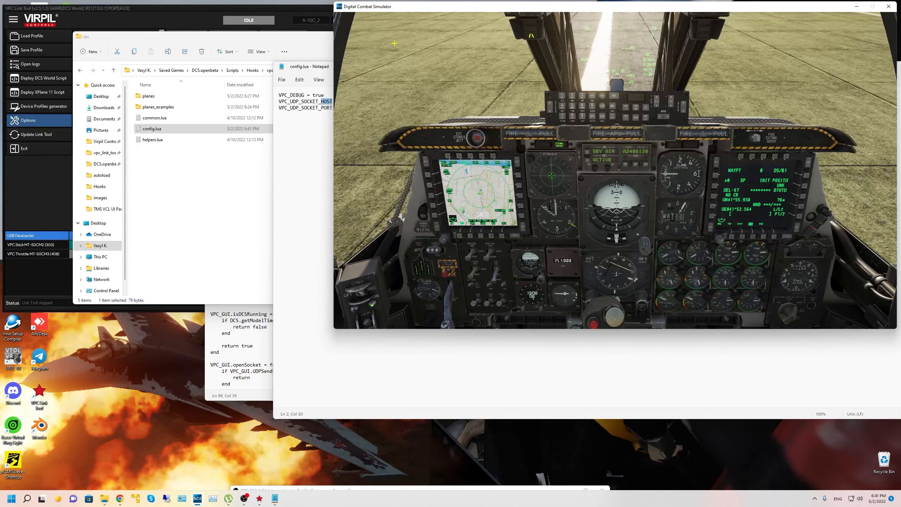
Return to DCS World, quit the current A-10C II mission and fly it again from the debriefing.
click(258, 330)
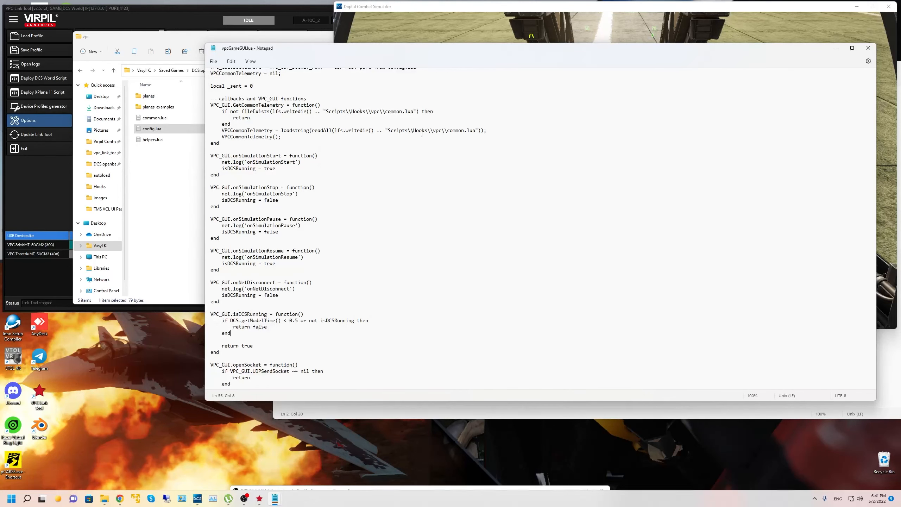
click(477, 26)
key(Escape)
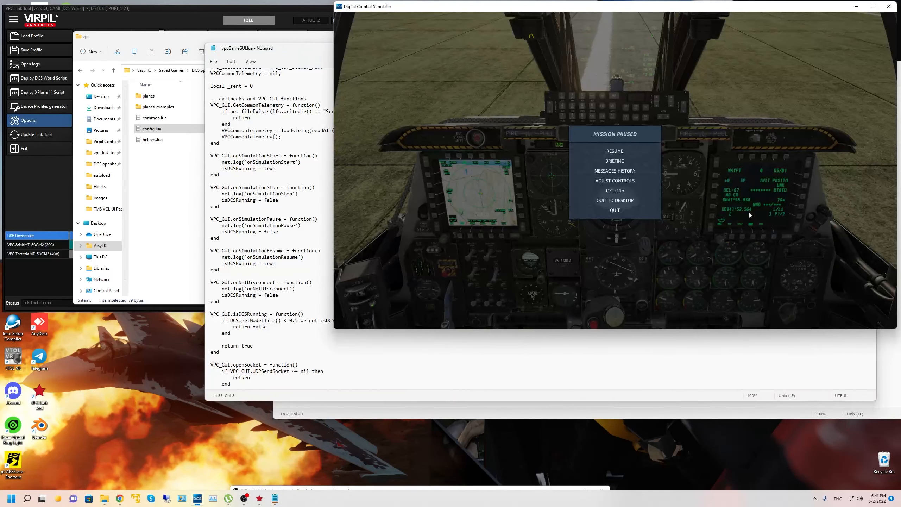
click(618, 211)
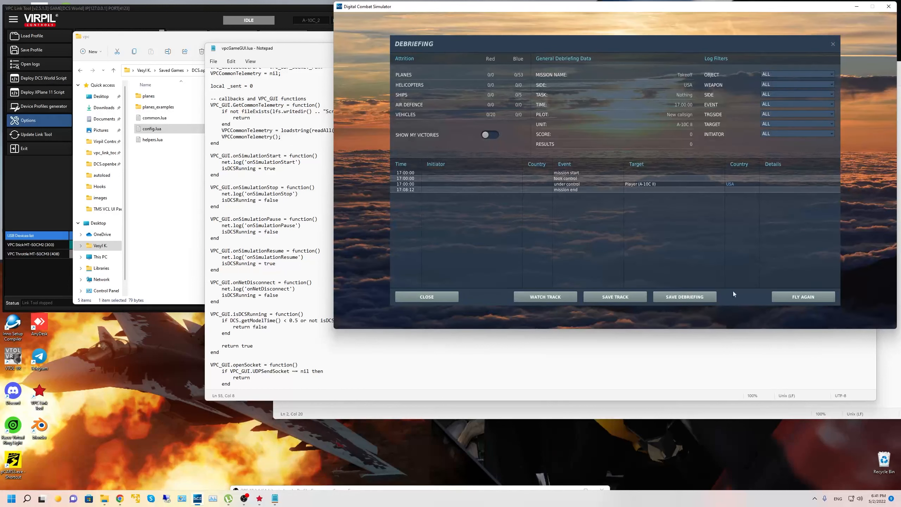
click(799, 297)
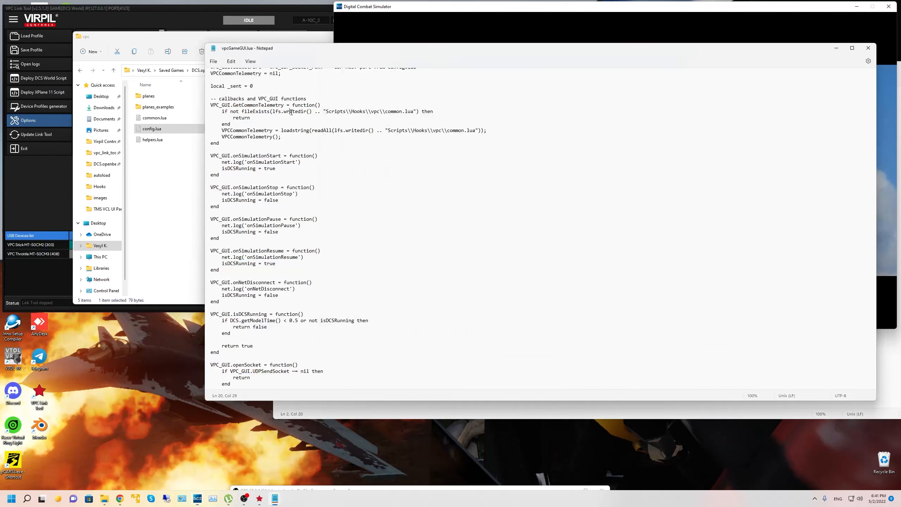
Open vpcGameGUI.lua from the Scripts\Hooks folder in Visual Studio Code.
click(291, 112)
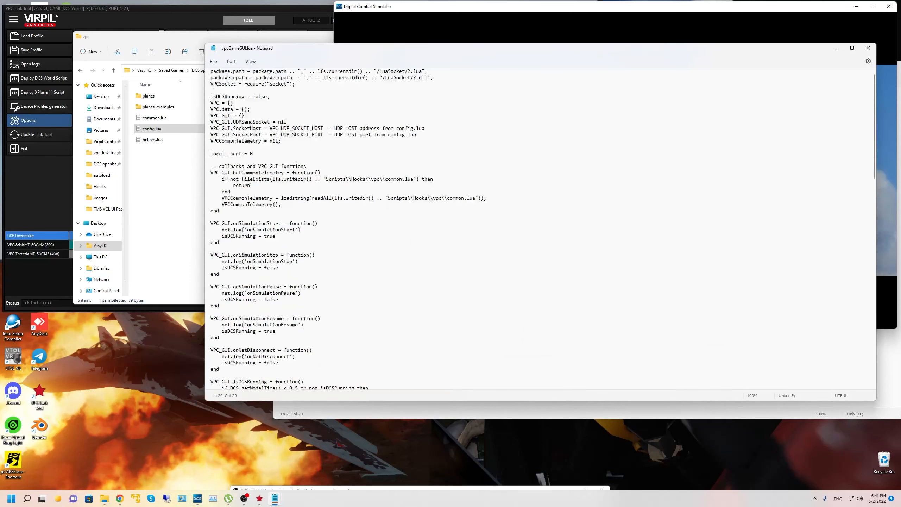
scroll(290, 100, up, 5)
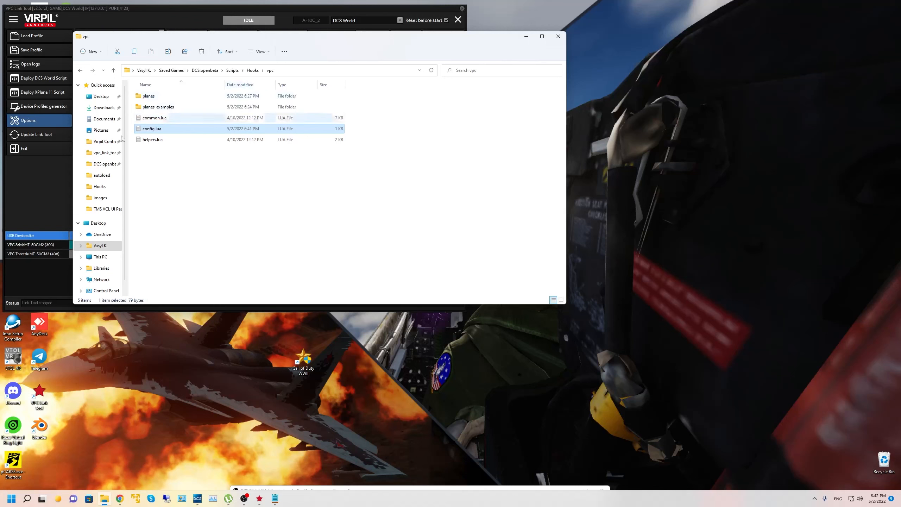
click(252, 70)
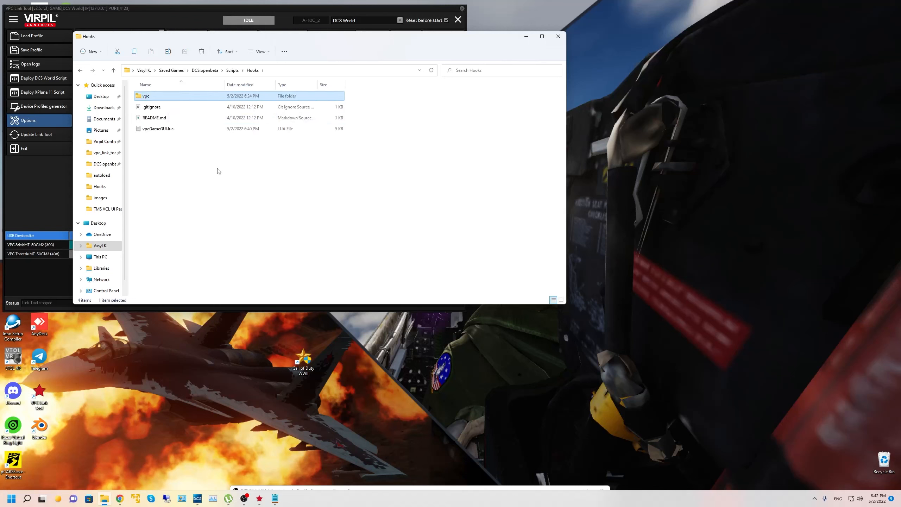
right_click(160, 129)
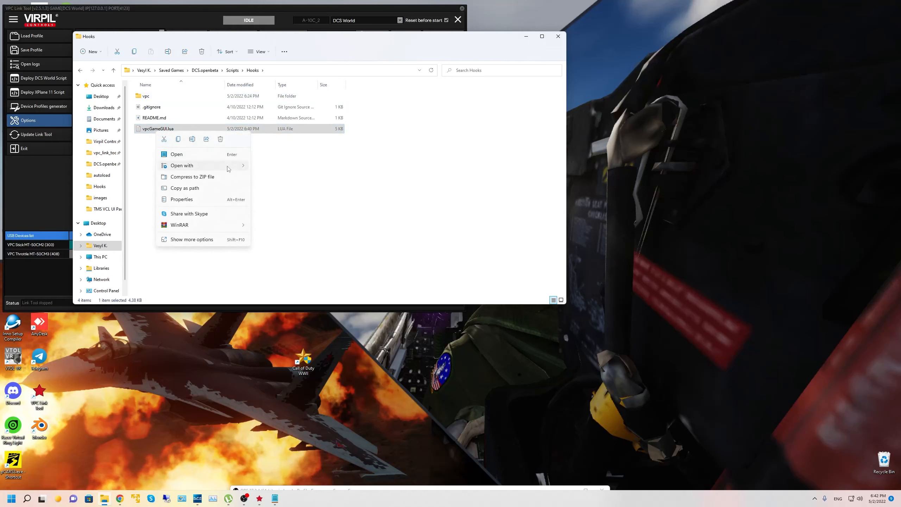
click(288, 181)
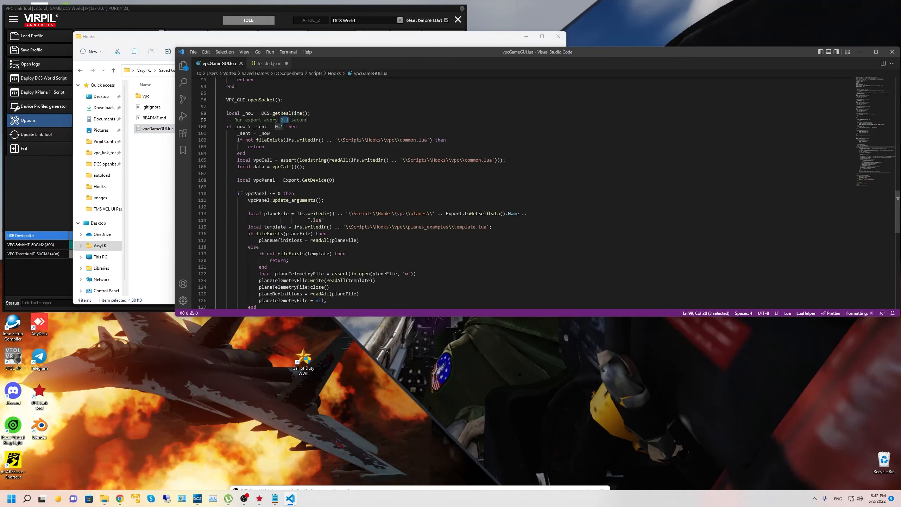
Examine how vpcGameGUI.lua loads common.lua and builds the plane file path from Export.LoGetSelfData().Name.
click(348, 227)
scroll(319, 138, down, 3)
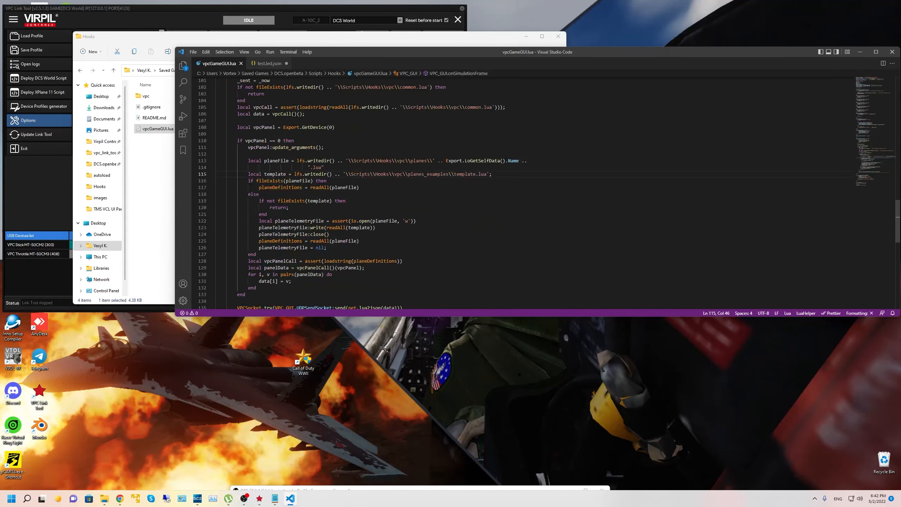
scroll(270, 159, down, 3)
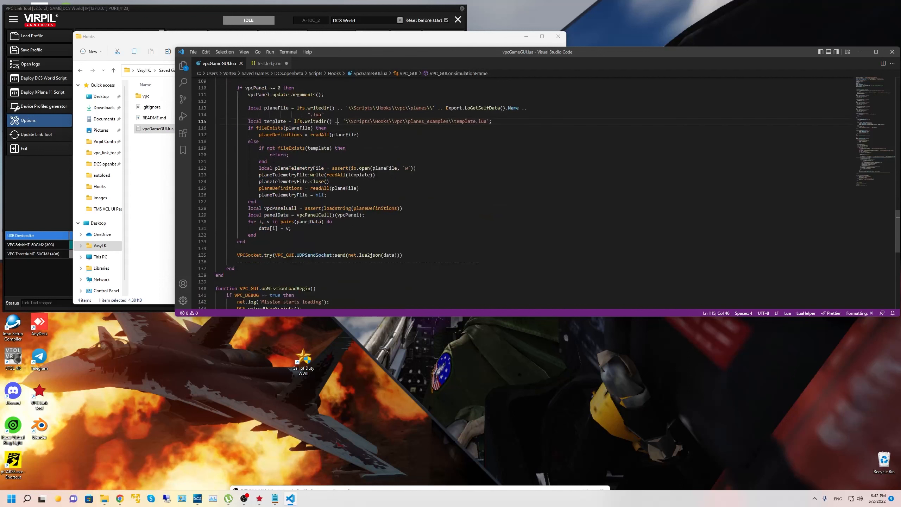
scroll(271, 159, up, 6)
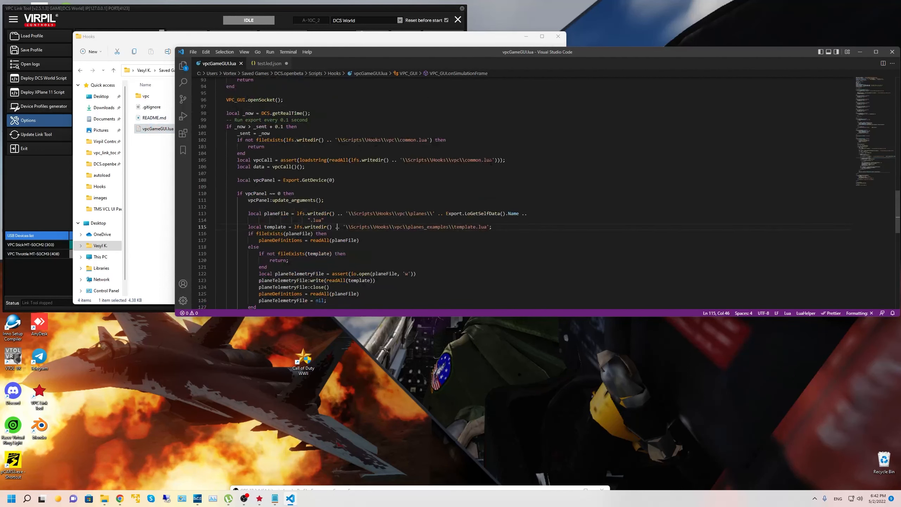
drag(491, 160, 464, 161)
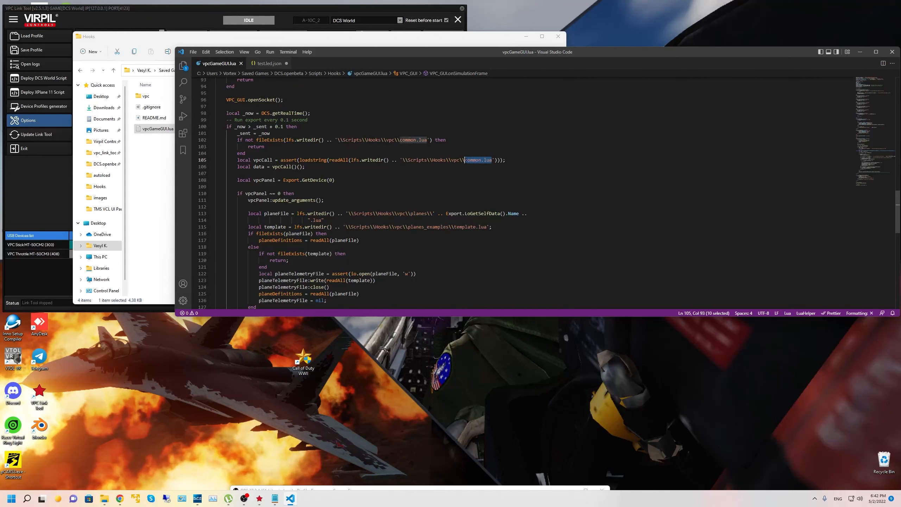
scroll(464, 163, down, 2)
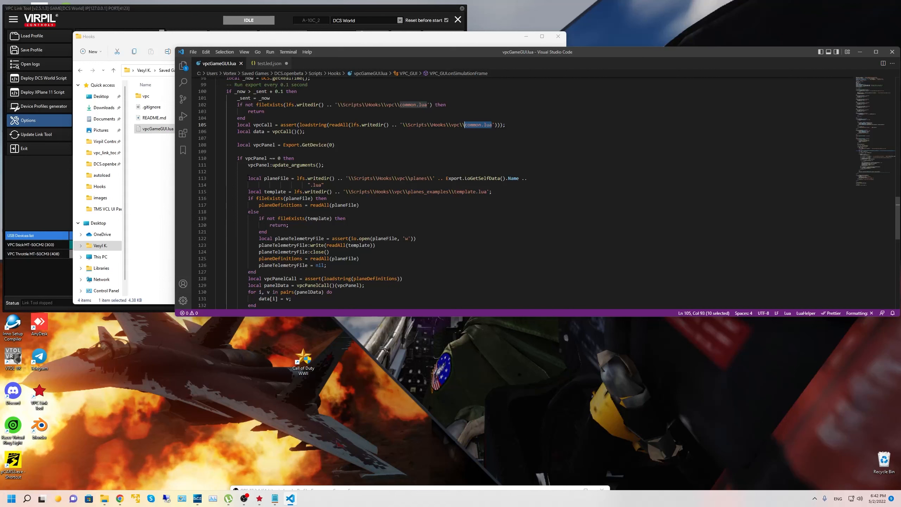
drag(249, 178, 520, 178)
click(482, 178)
drag(465, 178, 500, 178)
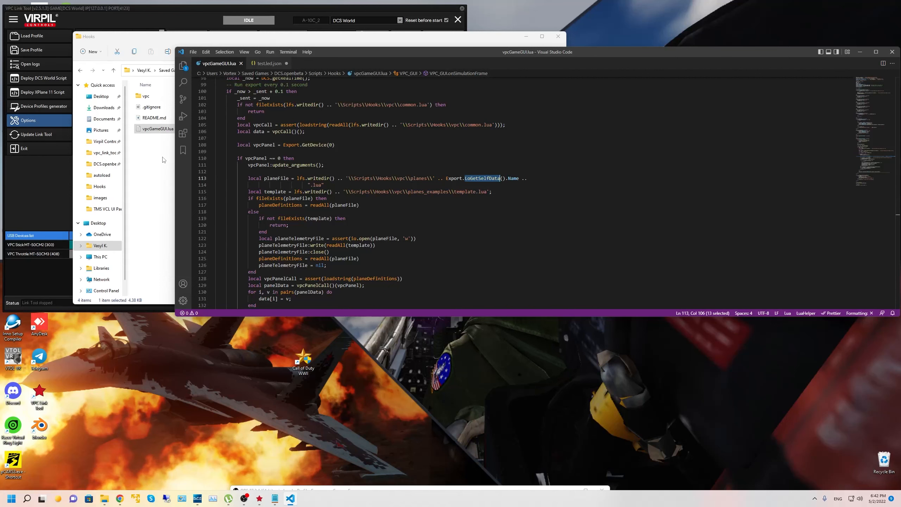
Open common.lua from the vpc folder inside Hooks in Notepad.
click(165, 158)
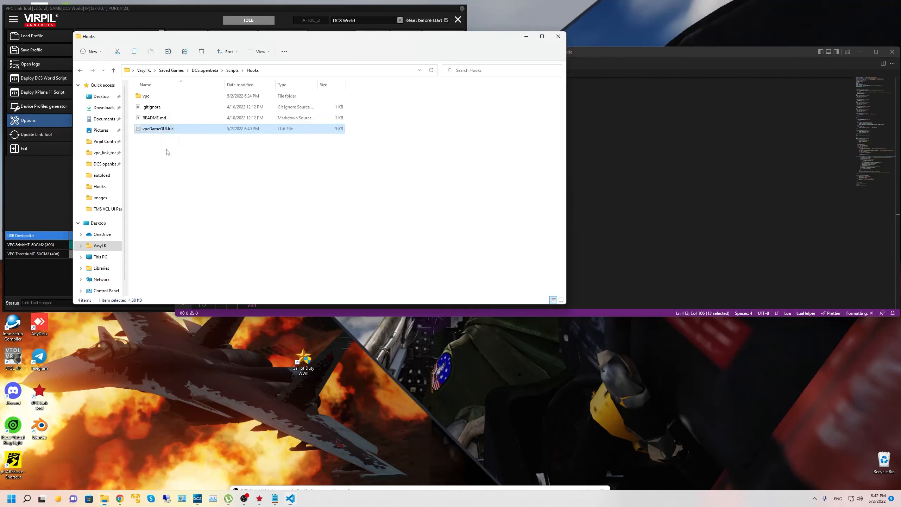
double_click(159, 100)
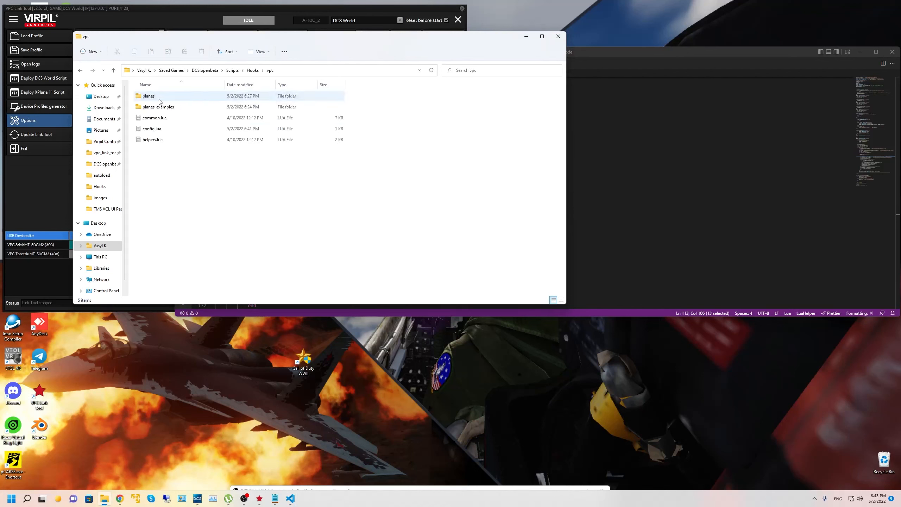
right_click(153, 123)
mouse_move(213, 155)
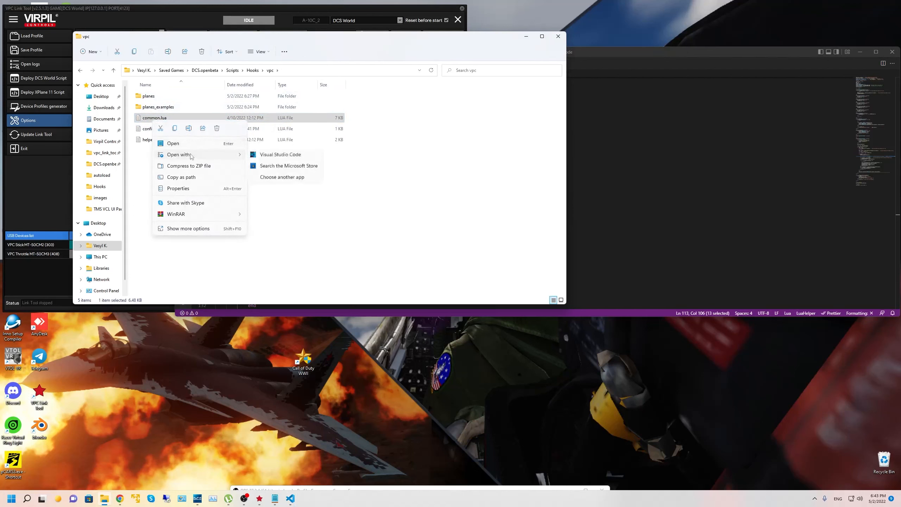
click(270, 156)
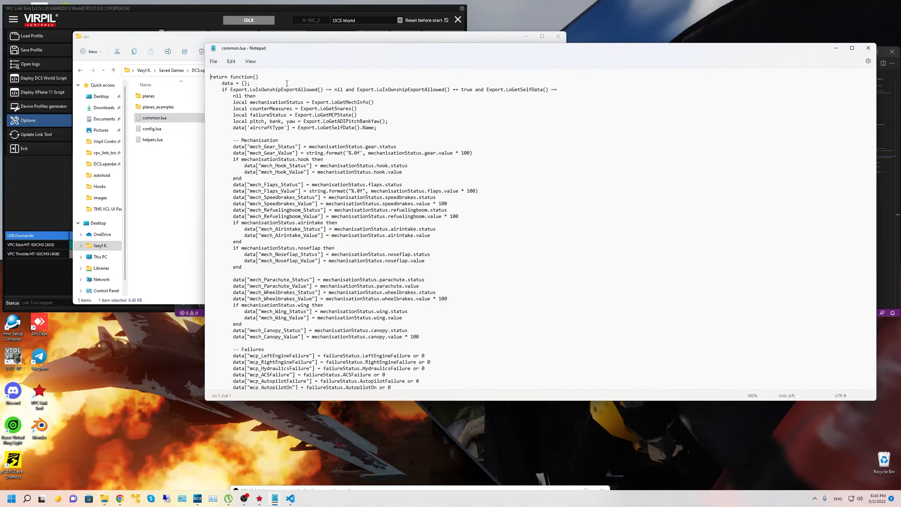
Skim the Mechanisation, Failures and Plane telemetry sections of common.lua, then return to its beginning.
scroll(435, 225, down, 18)
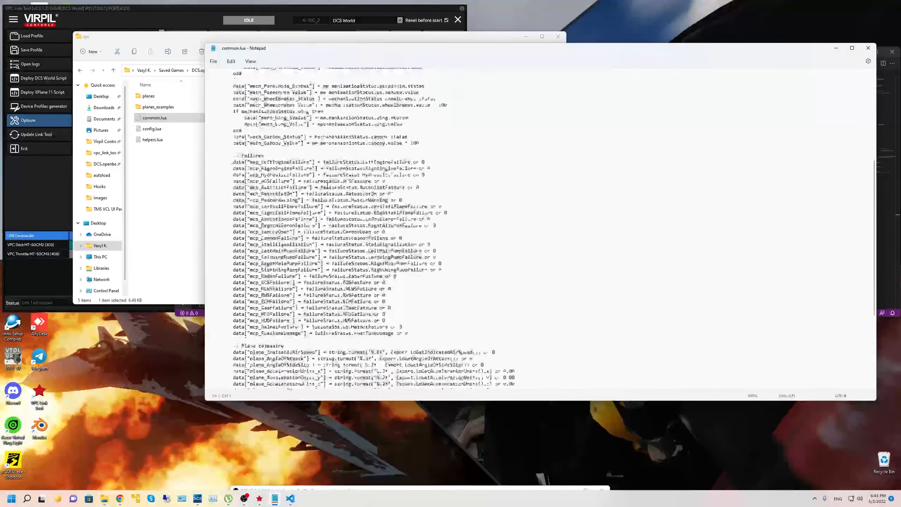
drag(376, 342, 234, 62)
click(324, 147)
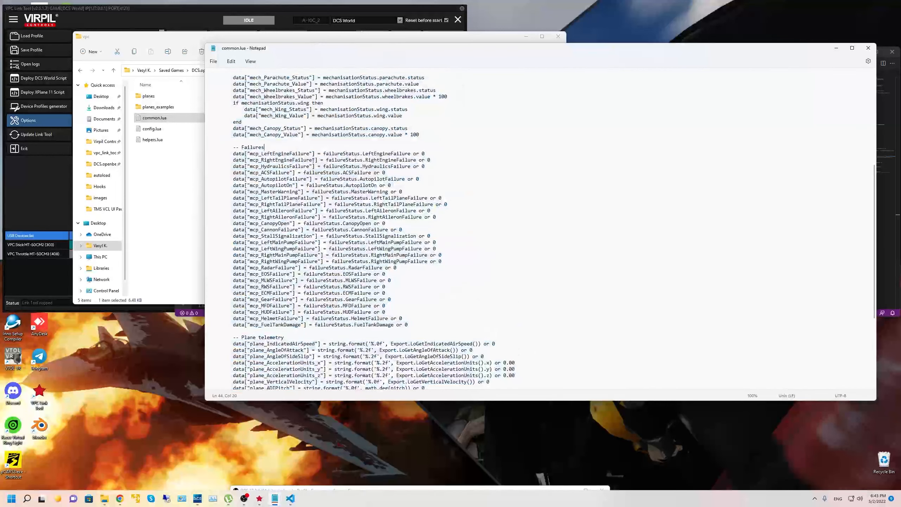
scroll(324, 131, up, 6)
double_click(320, 128)
scroll(340, 149, up, 5)
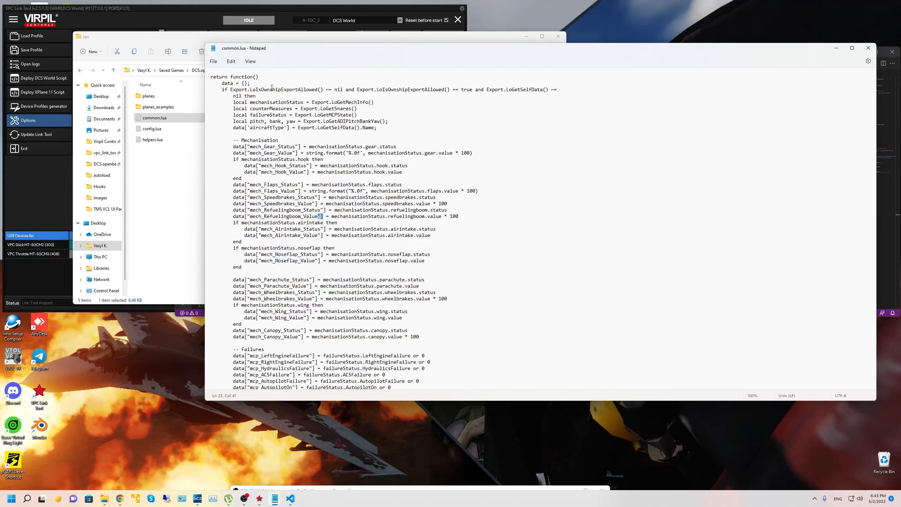
Examine the ownship export condition and the local status variables at the start of common.lua.
drag(261, 89, 298, 92)
double_click(532, 90)
double_click(240, 96)
double_click(269, 108)
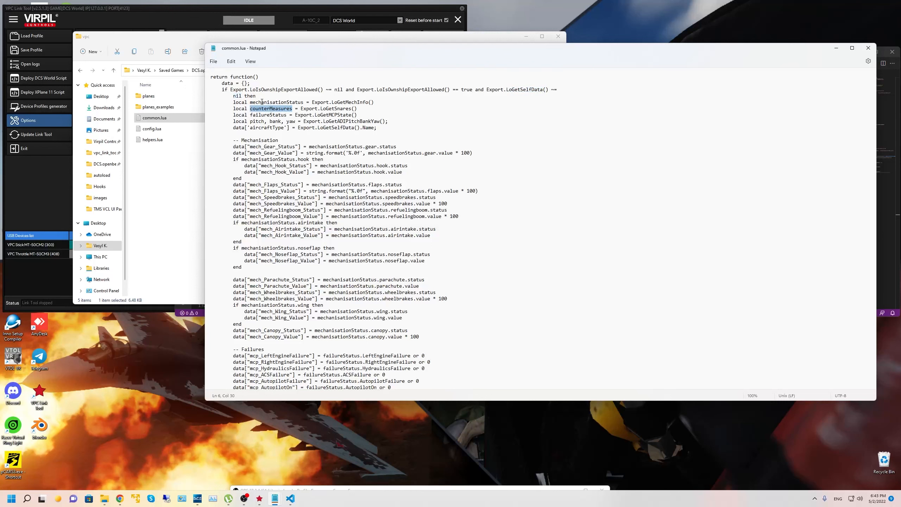
double_click(269, 103)
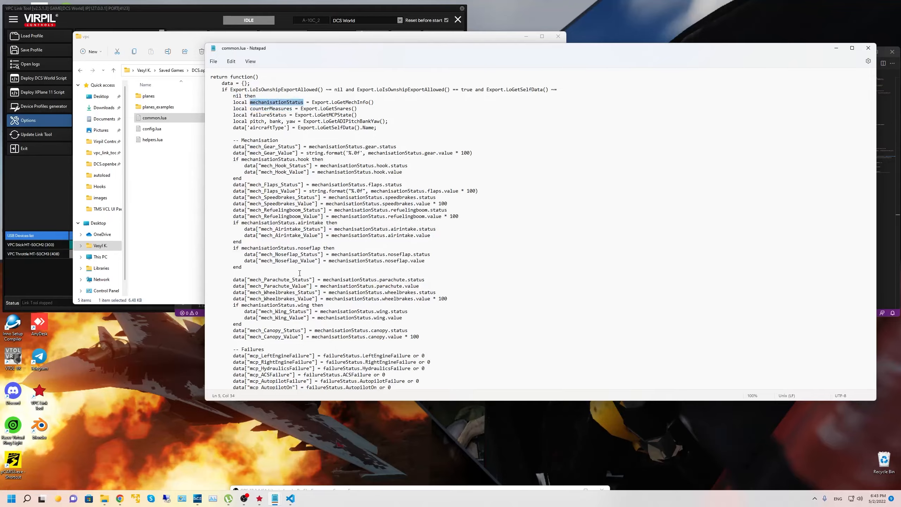
Examine the exported gear, flaps, speedbrakes and refueling boom keys, and the failure keys in common.lua.
scroll(294, 283, down, 20)
scroll(293, 283, up, 20)
double_click(264, 146)
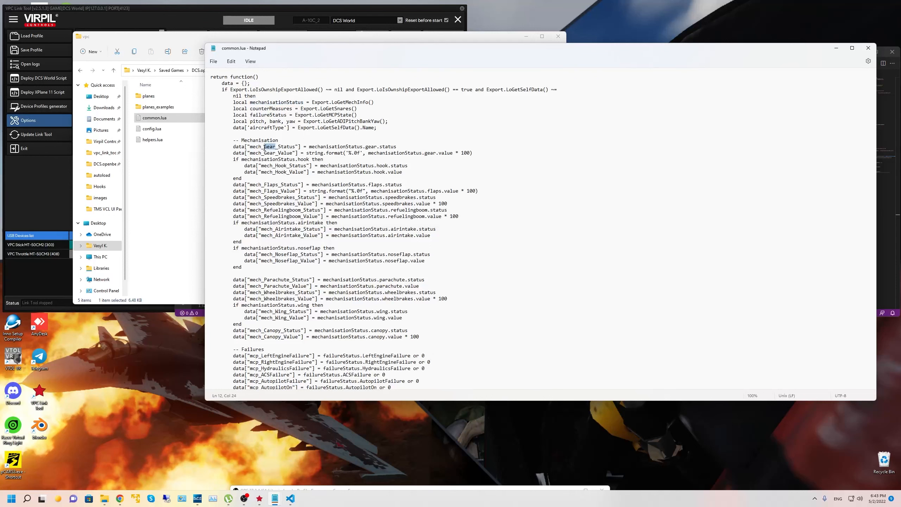
double_click(287, 146)
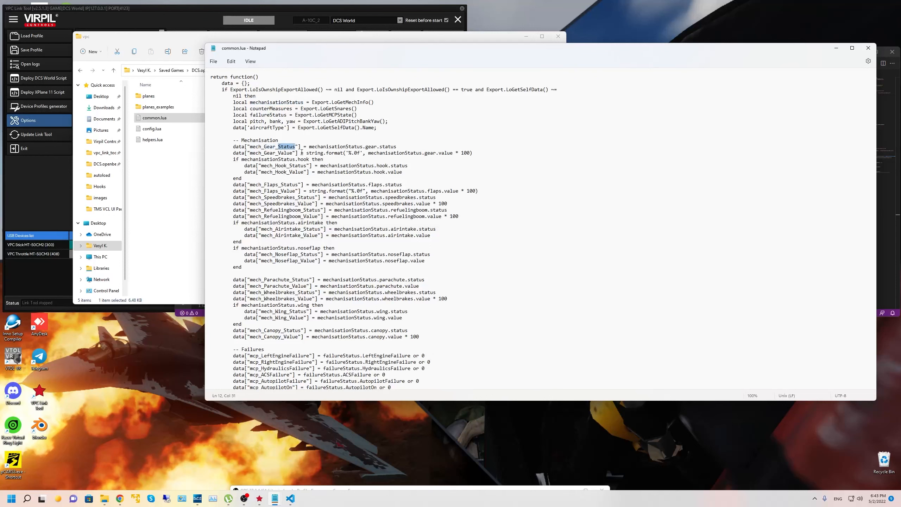
double_click(268, 160)
click(262, 197)
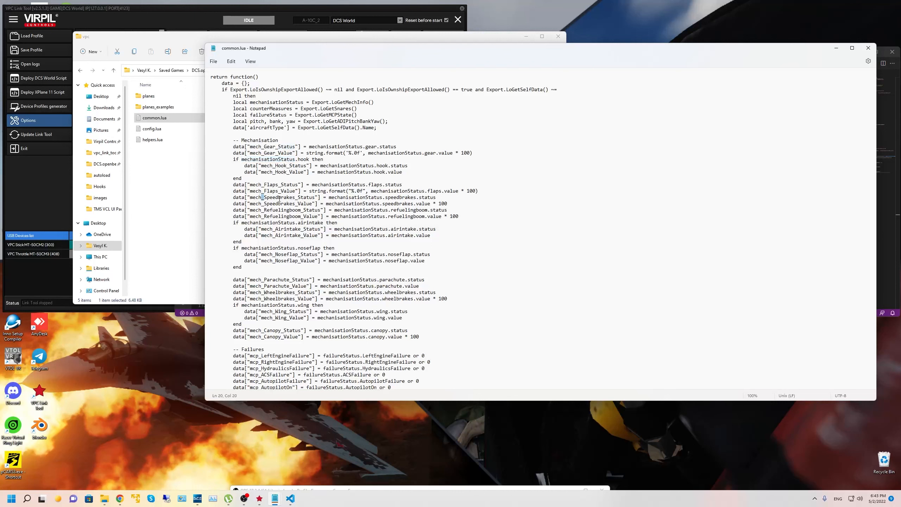
double_click(261, 198)
double_click(266, 191)
double_click(269, 186)
double_click(271, 217)
scroll(273, 220, down, 11)
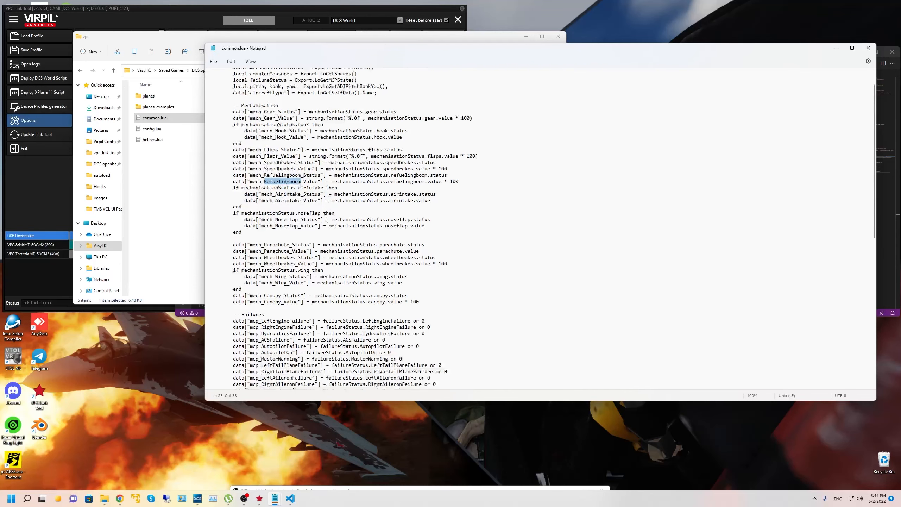
click(273, 224)
double_click(273, 224)
double_click(272, 213)
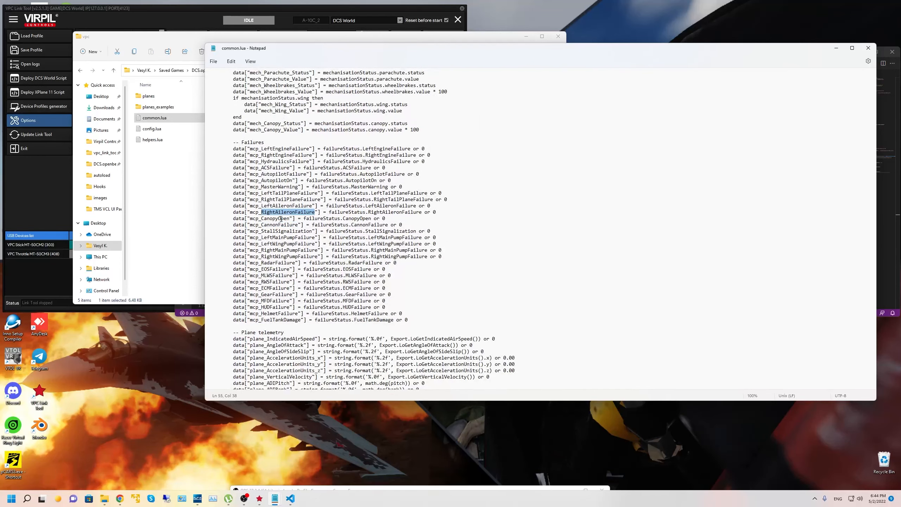
Delete the mcp_ prefix from the mcp_CanopyOpen key in the Failures section of common.lua.
click(273, 219)
key(ctrl+Left)
key(ctrl+shift+Left)
key(ctrl+shift+Left)
key(Delete)
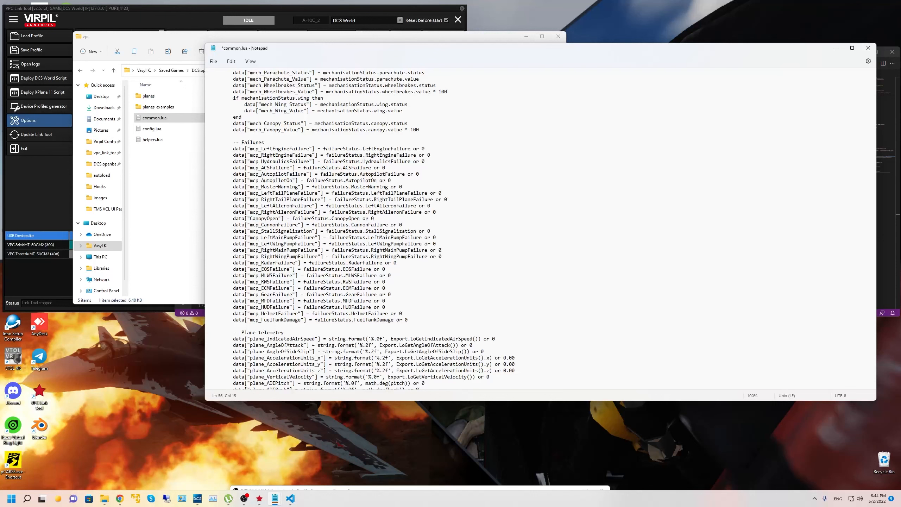
Delete the mcp_ prefix from the mcp_CannonFailure key and save common.lua.
key(Down)
key(shift+Right)
key(shift+Right)
key(shift+Right)
key(shift+Right)
key(Delete)
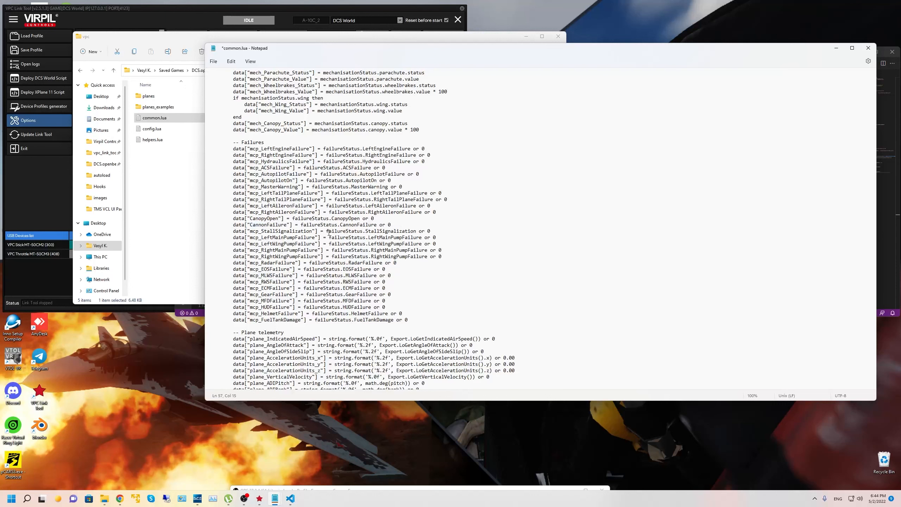
key(ctrl+s)
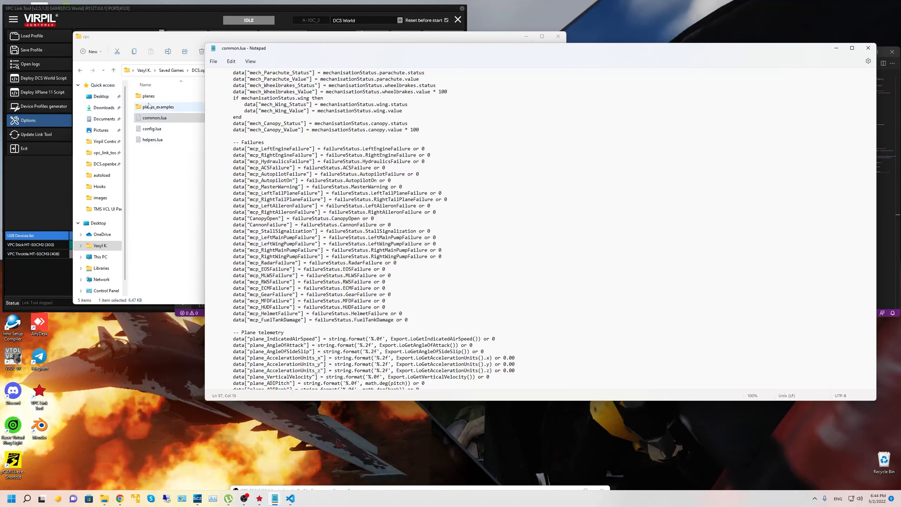
click(314, 205)
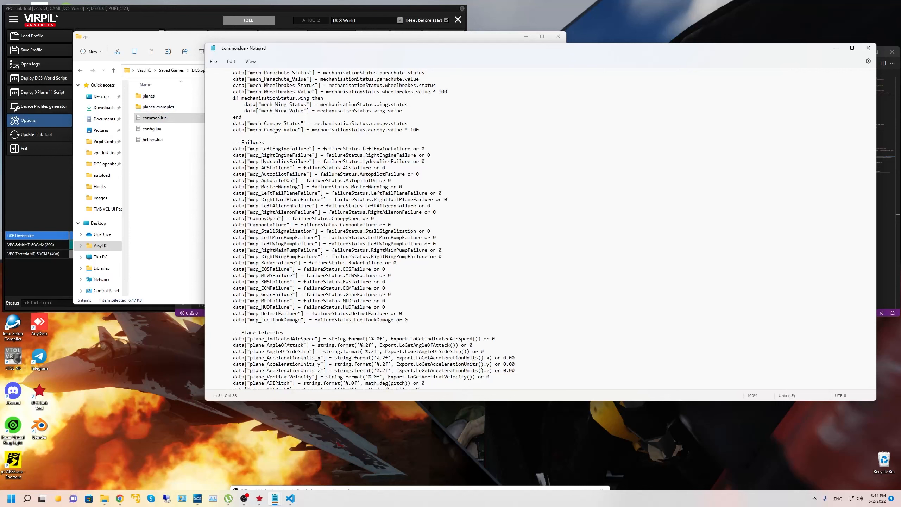
Return from common.lua to the vpc folder in File Explorer, open the planes folder and select A-10C_2.lua.
click(232, 135)
key(Tab)
click(199, 181)
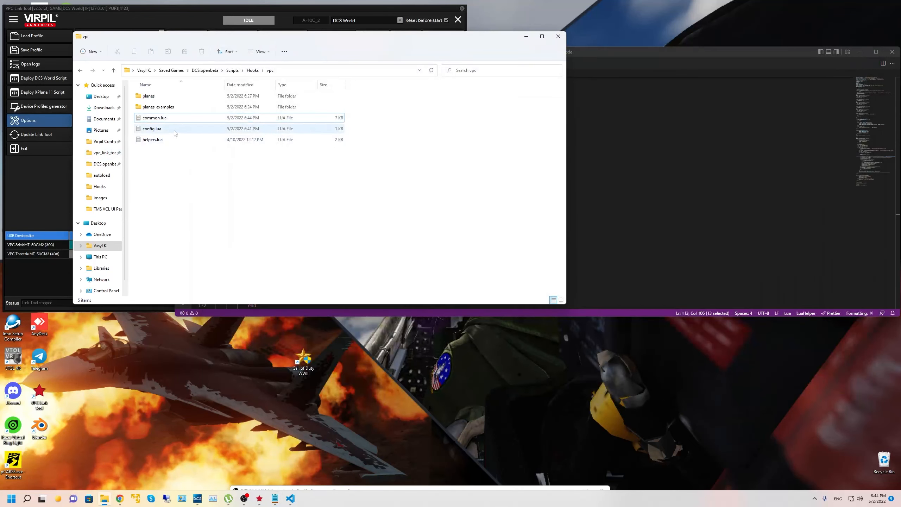
double_click(161, 96)
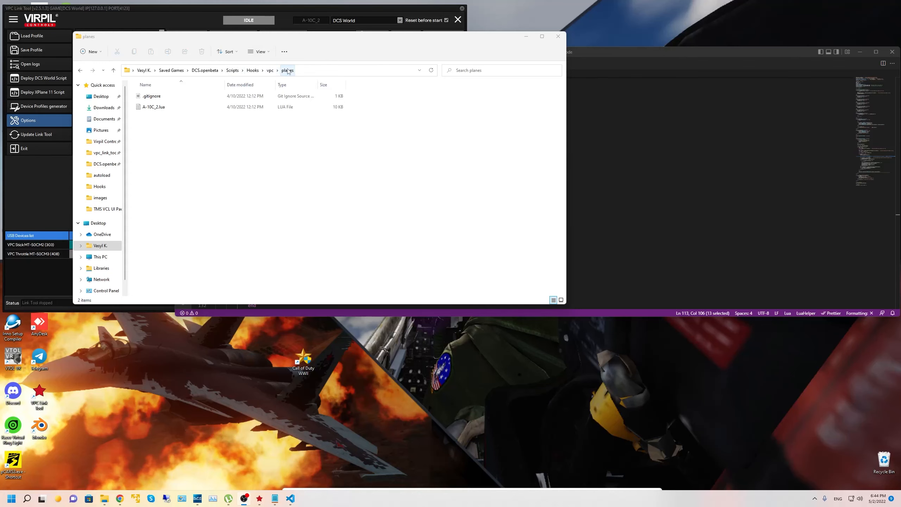
click(164, 110)
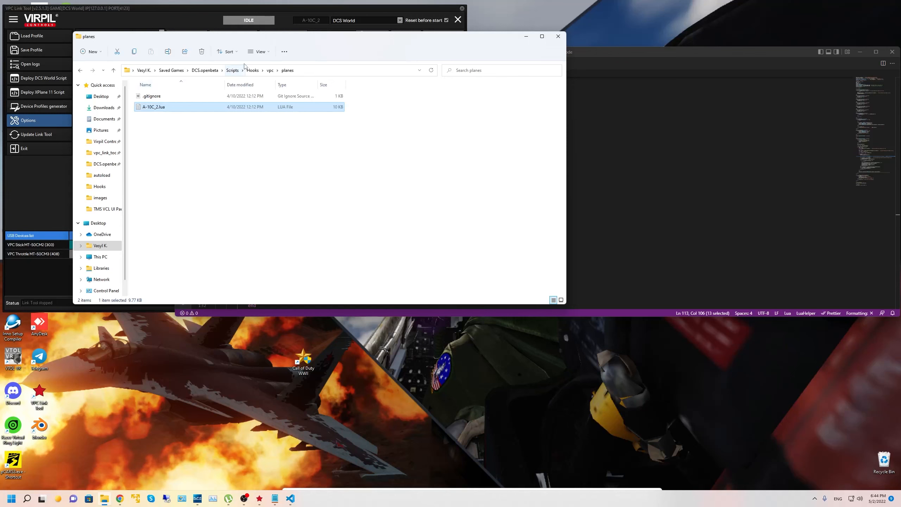
Go back to the vpc folder and look through the aircraft scripts in the planes_examples folder.
click(271, 71)
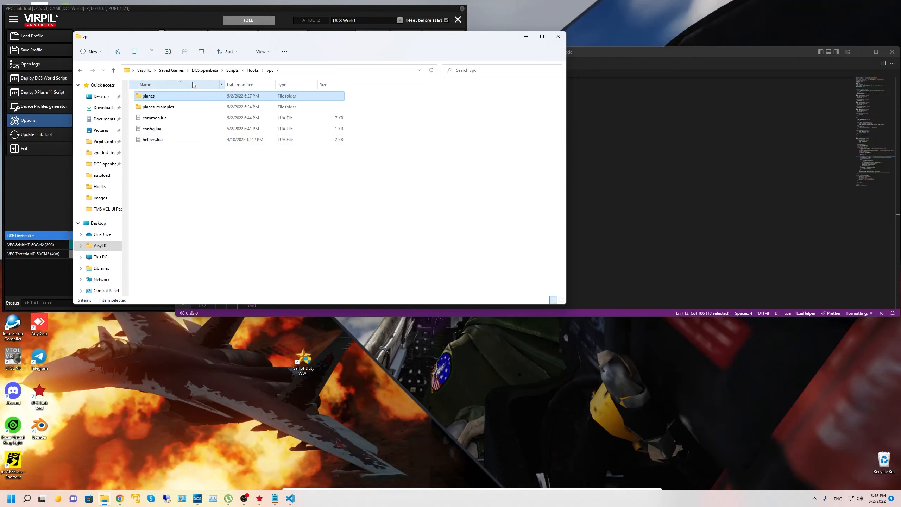
double_click(172, 107)
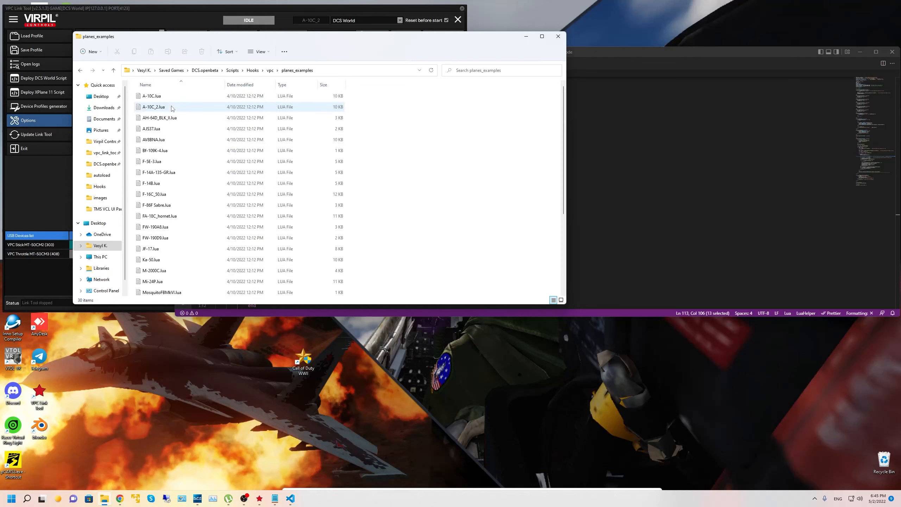
scroll(179, 187, up, 1)
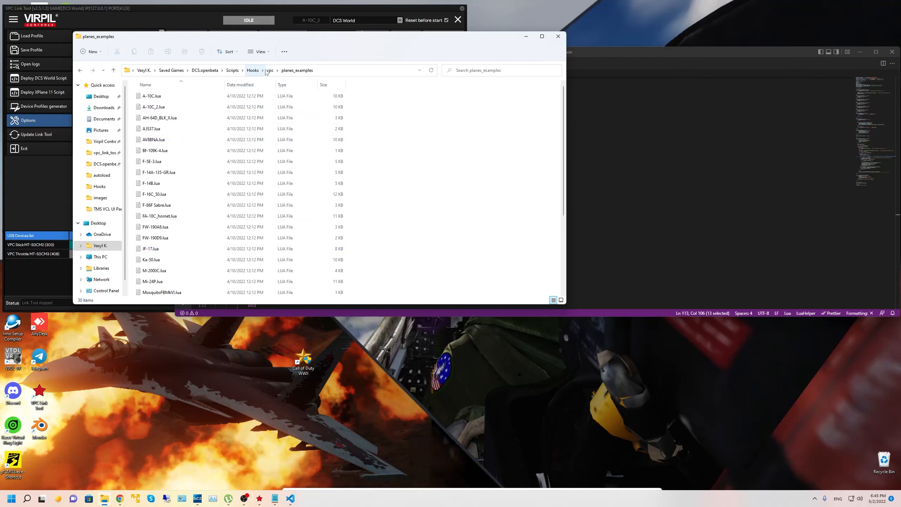
scroll(186, 220, down, 4)
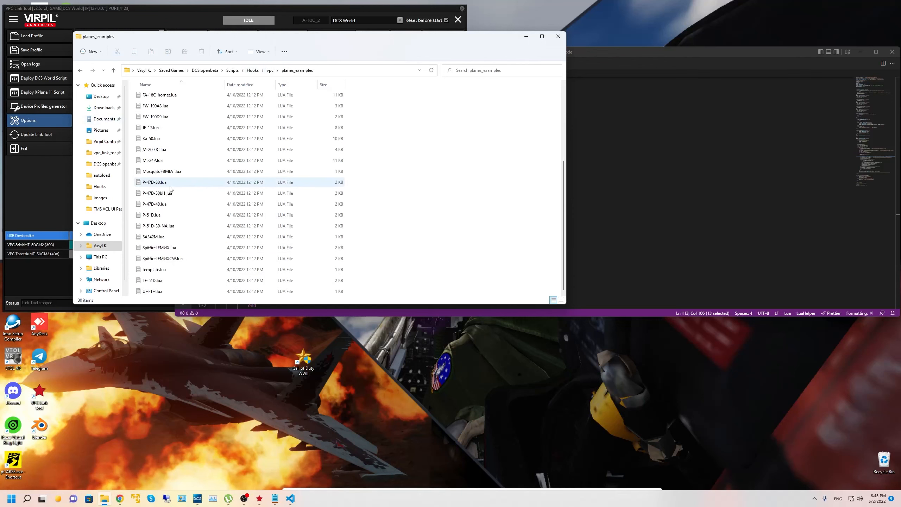
scroll(187, 227, up, 4)
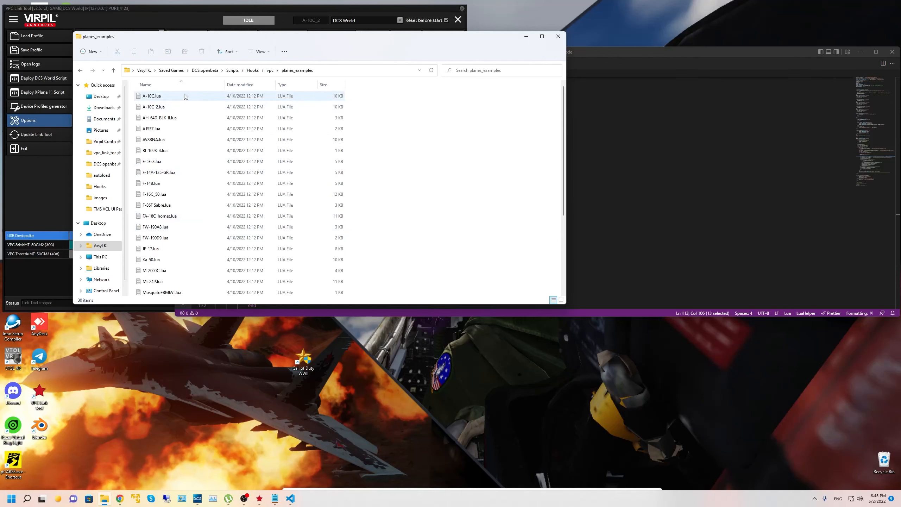
scroll(230, 118, down, 4)
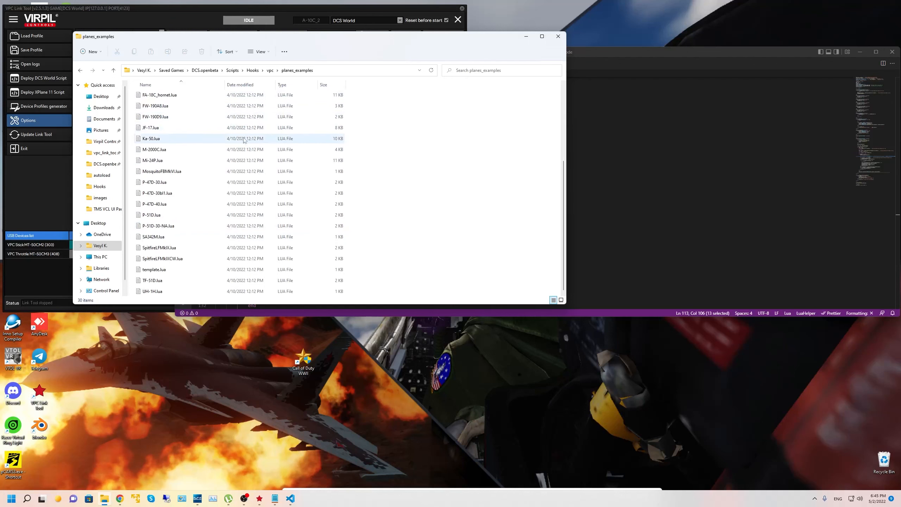